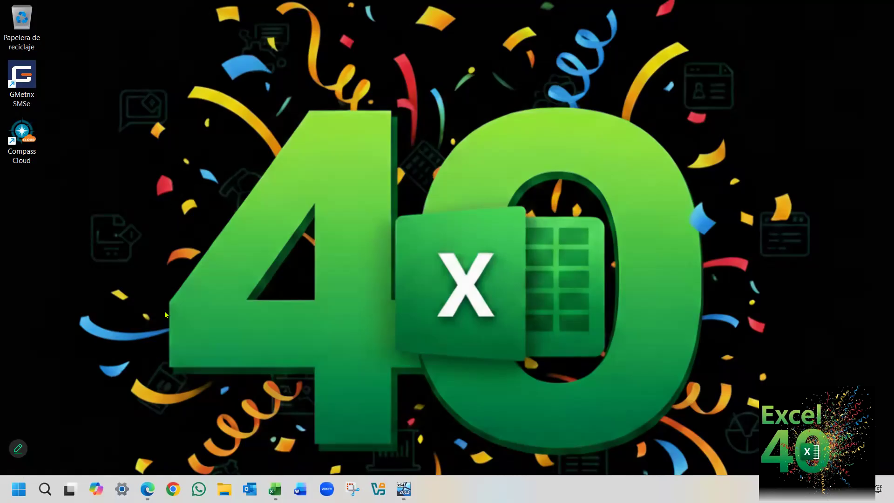
# - Read the Microsoft support article on data tables in Edge, from its applicable versions through the one-variable data table example
pyautogui.click(141, 378)
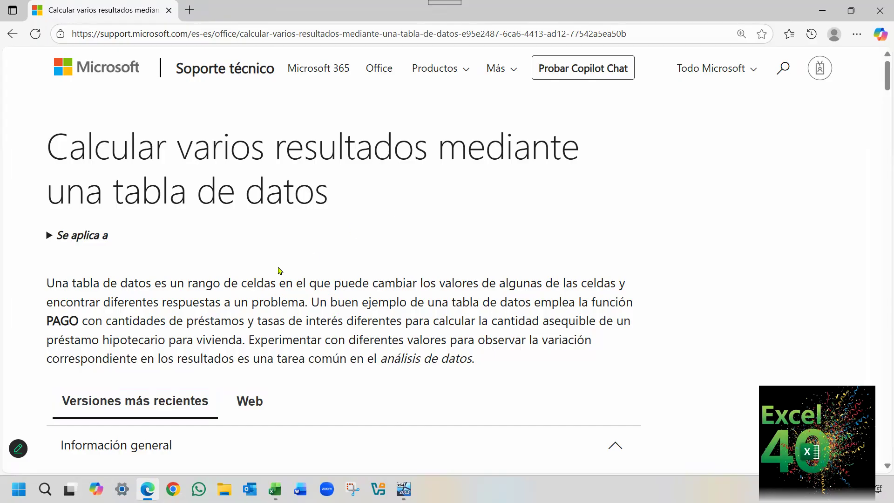
pyautogui.click(51, 237)
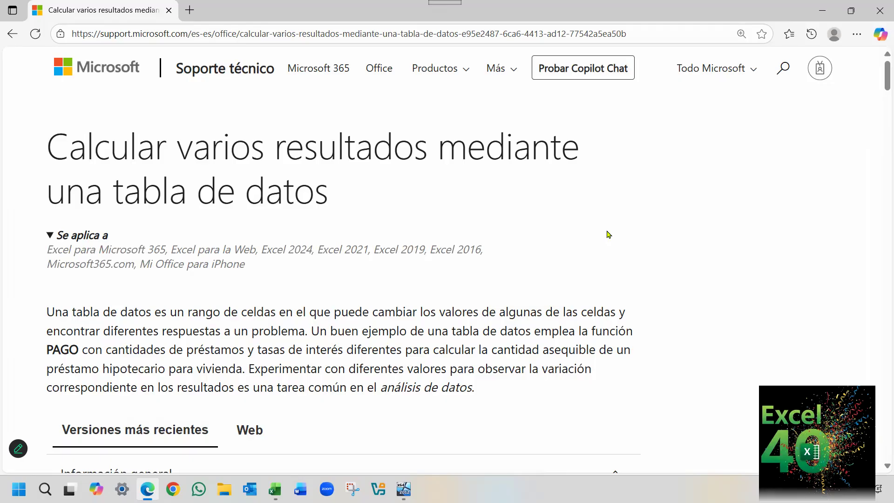
pyautogui.scroll(-4, 608, 234)
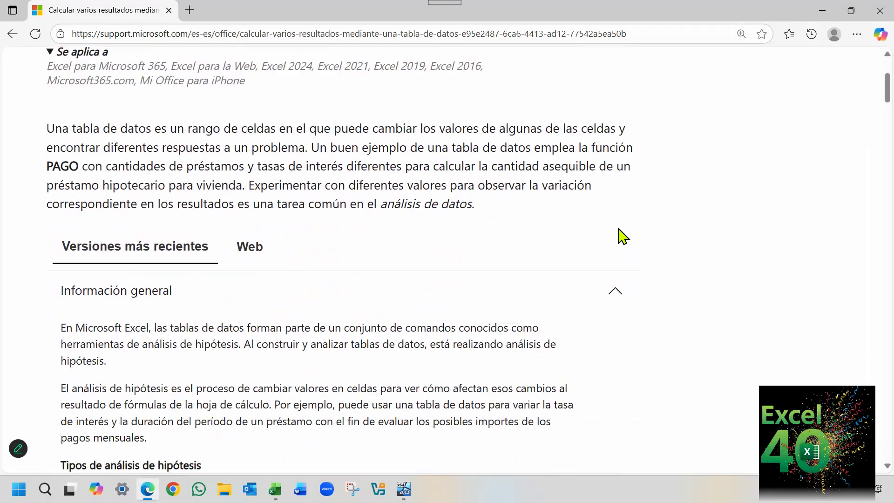
pyautogui.click(142, 250)
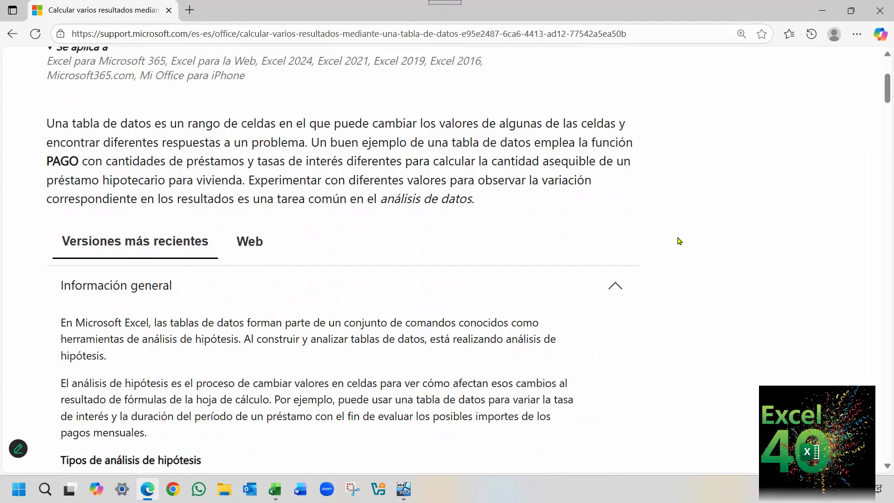
pyautogui.scroll(-3, 680, 241)
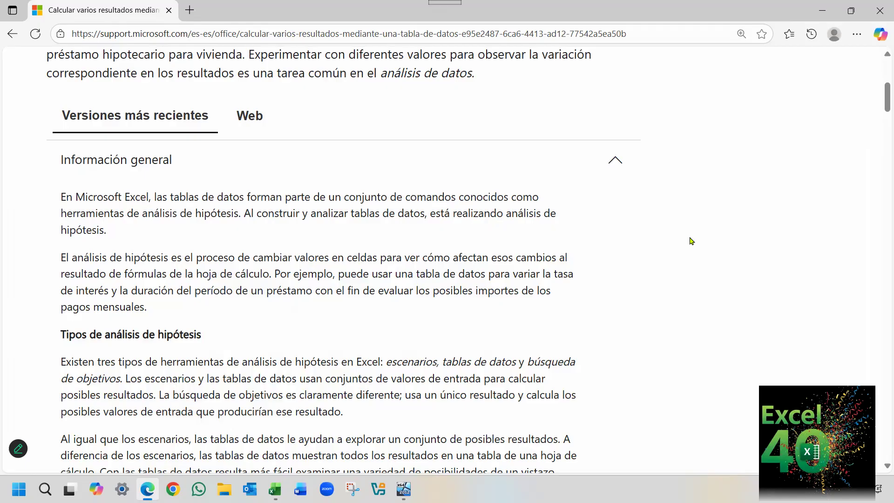
pyautogui.scroll(-1, 633, 284)
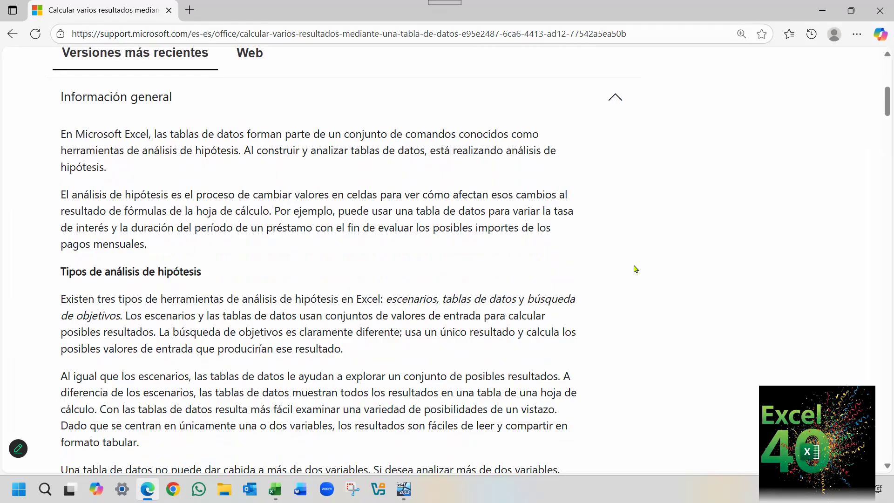
pyautogui.scroll(-1, 636, 265)
pyautogui.scroll(-1, 636, 265)
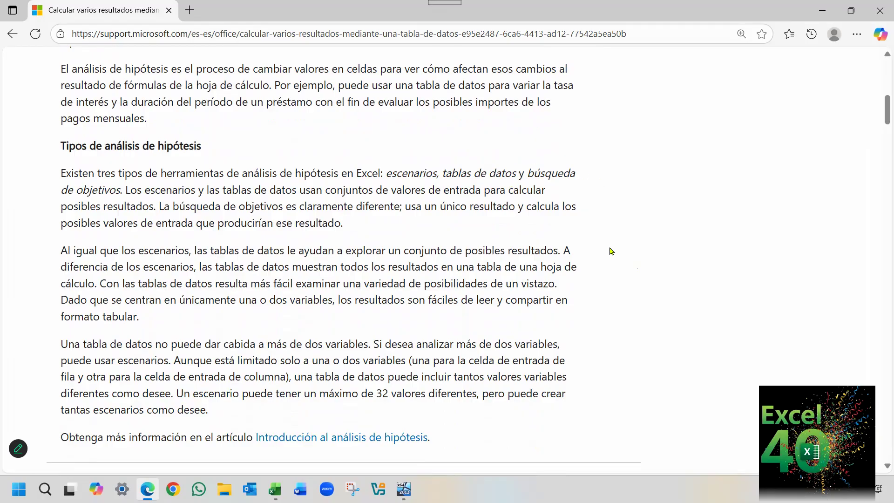
pyautogui.scroll(-4, 610, 251)
pyautogui.scroll(-1, 627, 249)
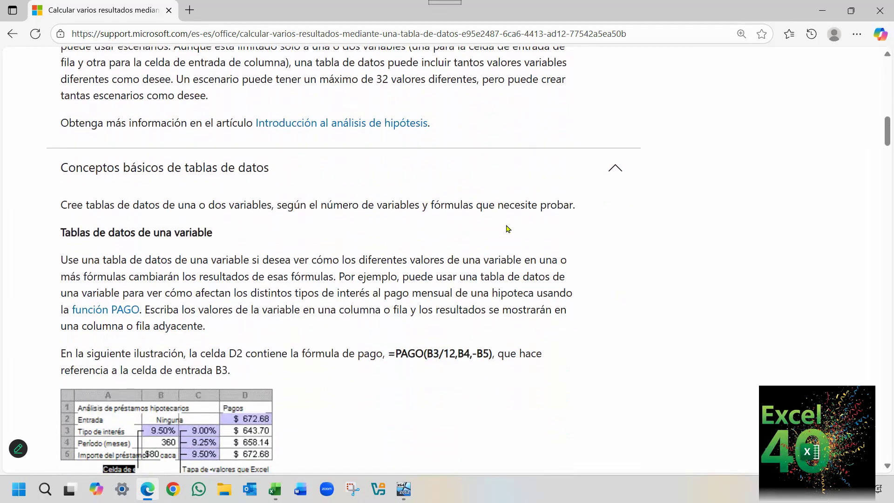
pyautogui.scroll(-1, 403, 197)
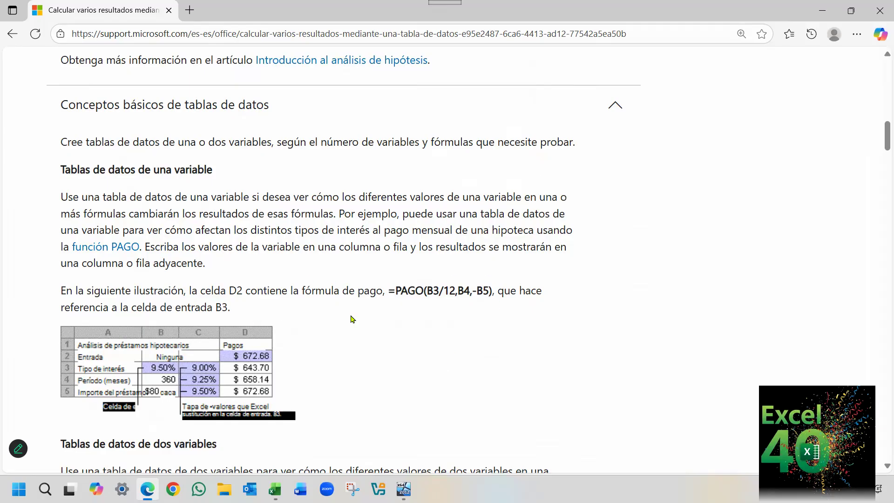
pyautogui.scroll(-3, 386, 316)
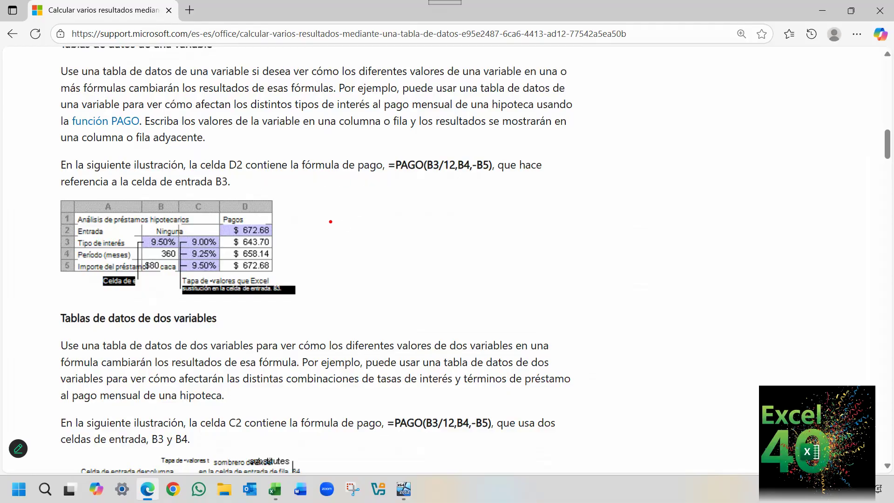
# - Annotate the one-variable example with a box and arrows relating cell D2 and its inputs to =PAGO(B3/12,B4,-B5), and clear the marks
pyautogui.moveTo(219, 224)
pyautogui.mouseDown()
pyautogui.moveTo(279, 237)
pyautogui.moveTo(422, 171)
pyautogui.mouseUp()
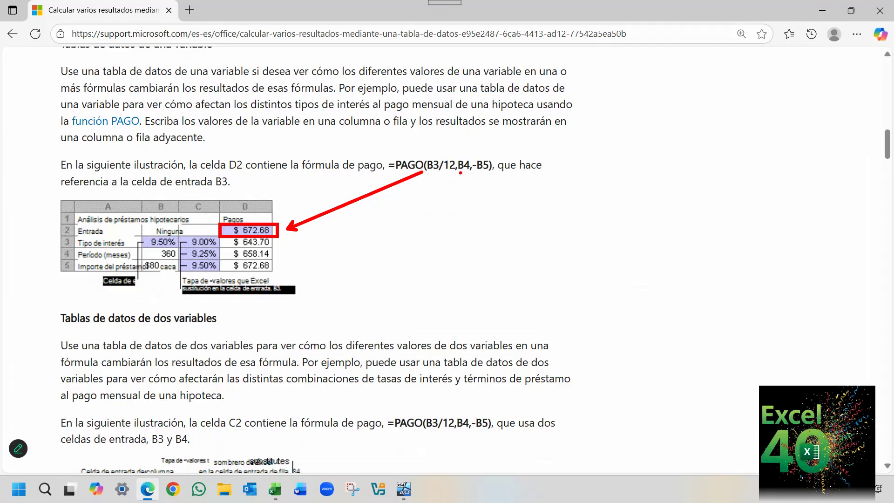
pyautogui.moveTo(67, 254); pyautogui.dragTo(37, 253)
pyautogui.moveTo(161, 274); pyautogui.dragTo(158, 304)
pyautogui.moveTo(486, 156); pyautogui.dragTo(489, 141)
pyautogui.moveTo(477, 171); pyautogui.dragTo(482, 187)
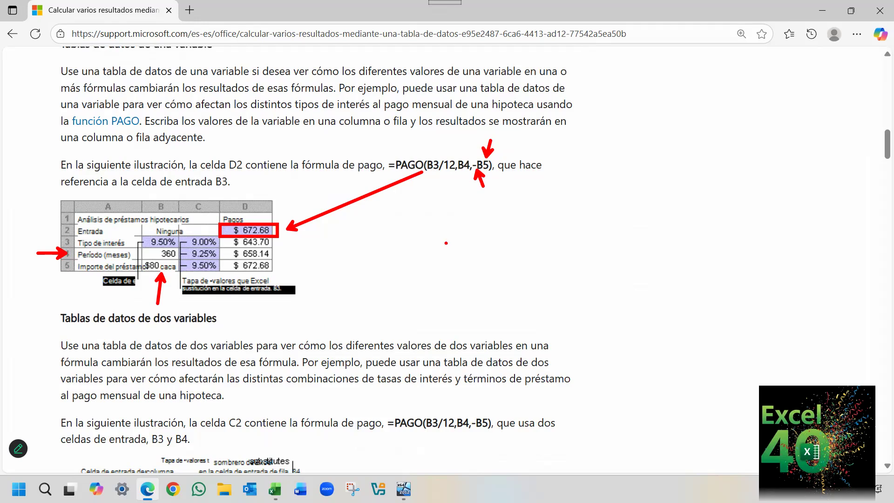
pyautogui.press('Escape')
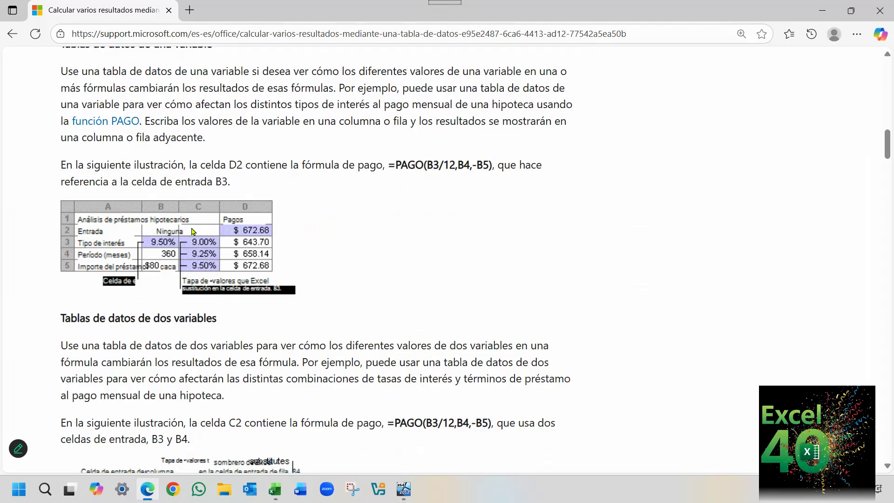
# - Glance at the two-variable section, switch to the Funciones.xlsx workbook in Excel and check the payment formula in G2
pyautogui.scroll(-1, 222, 322)
pyautogui.scroll(-3, 222, 322)
pyautogui.scroll(3, 254, 253)
pyautogui.click(274, 488)
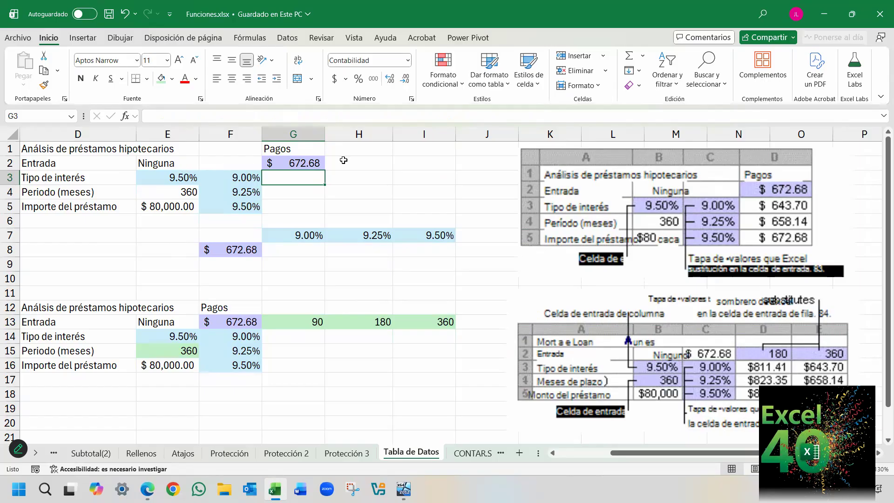
pyautogui.click(294, 164)
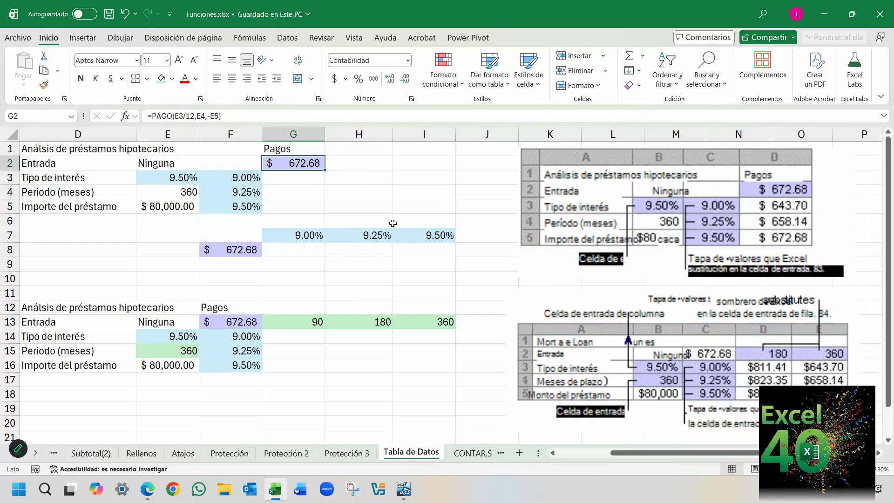
# - Delete the empty columns A to C from the Tabla de Datos sheet
pyautogui.moveTo(630, 454); pyautogui.dragTo(565, 460)
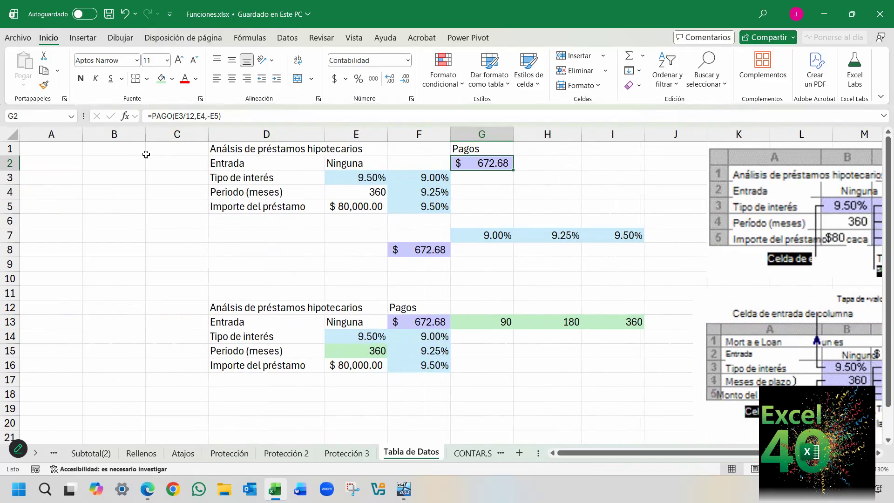
pyautogui.moveTo(64, 133); pyautogui.dragTo(186, 131)
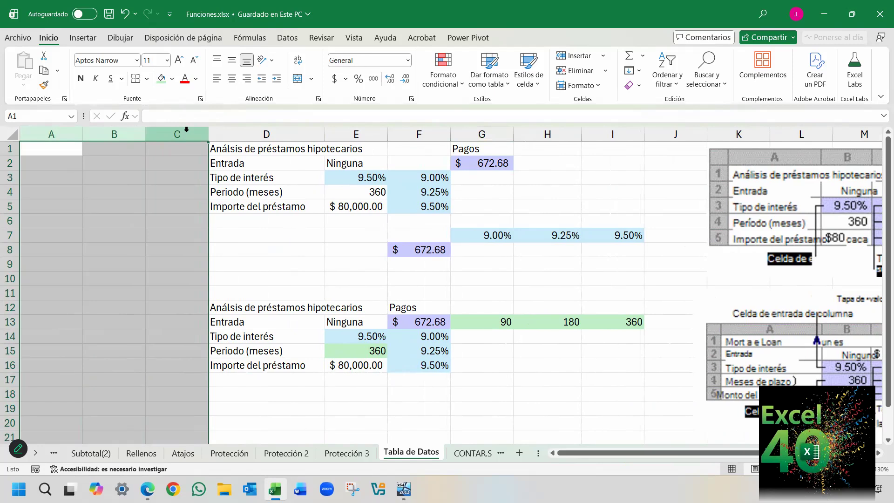
pyautogui.hotkey('ctrl', '-')
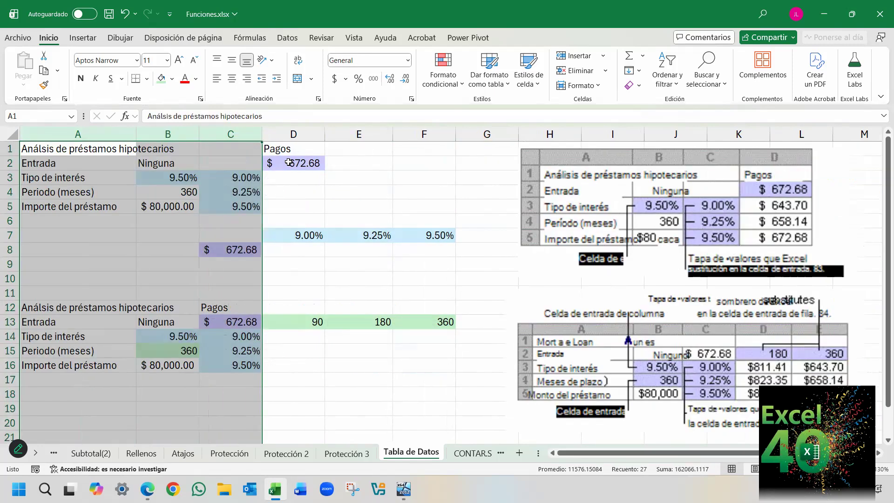
# - Compare the payment formula in D2 and the interest rate in B3 with the reference picture of the example
pyautogui.click(288, 162)
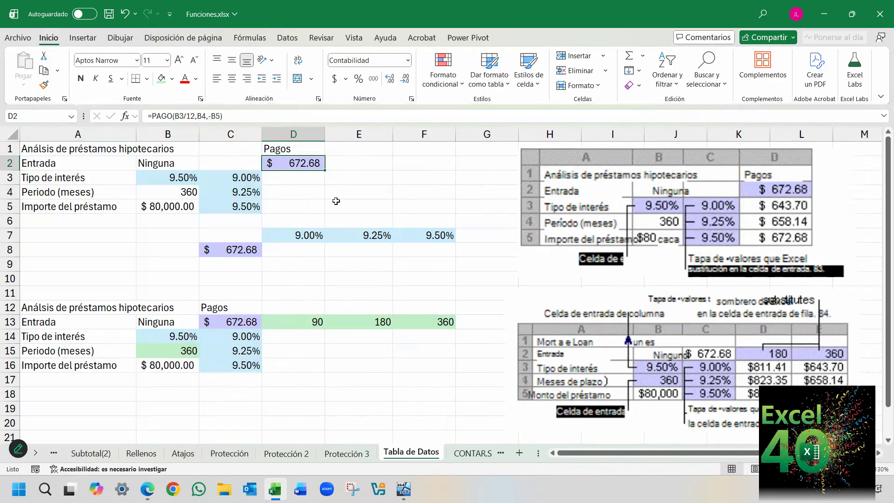
pyautogui.click(640, 203)
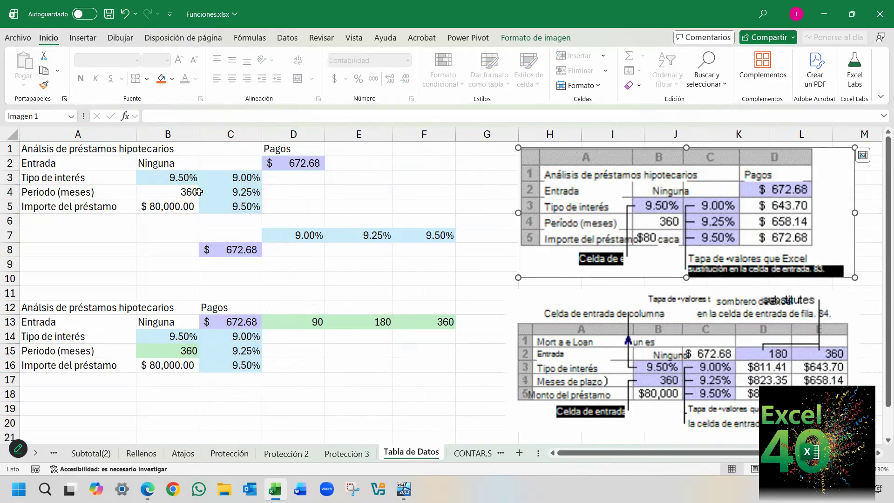
pyautogui.click(164, 177)
pyautogui.click(292, 162)
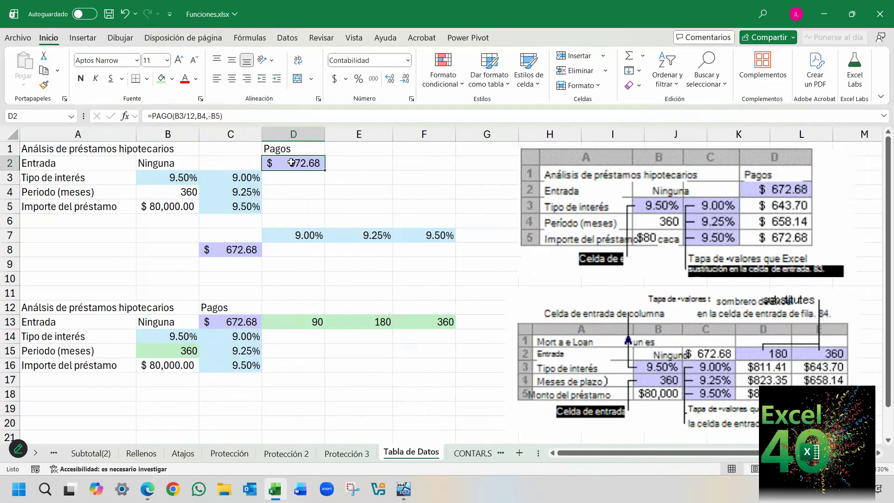
# - Try the payment formula in D2 without the minus sign, as =PAGO(B3/12,B4,B5), and undo the edit
pyautogui.doubleClick(292, 162)
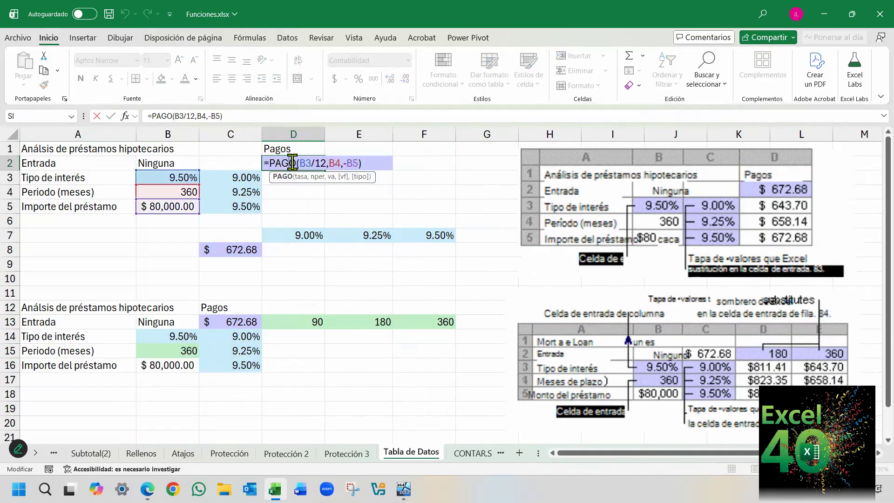
pyautogui.click(345, 164)
pyautogui.press('BackSpace')
pyautogui.press('Return')
pyautogui.press('Up')
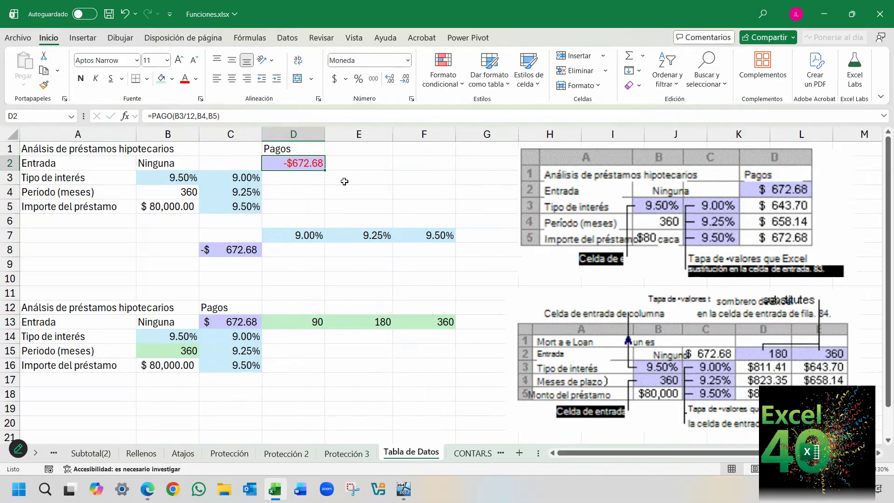
pyautogui.hotkey('ctrl', 'z')
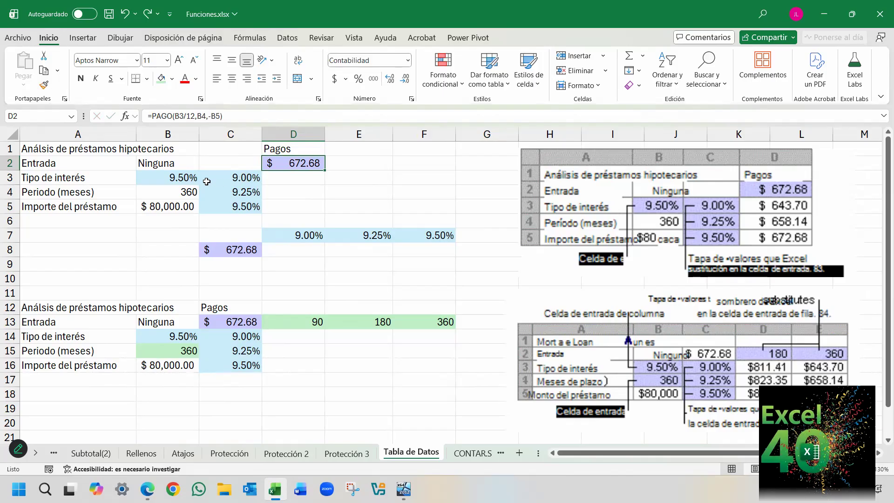
# - Mark the payment cell D2 and the interest rates in C3:C5 with red boxes and arrows, and clear the marks
pyautogui.click(171, 179)
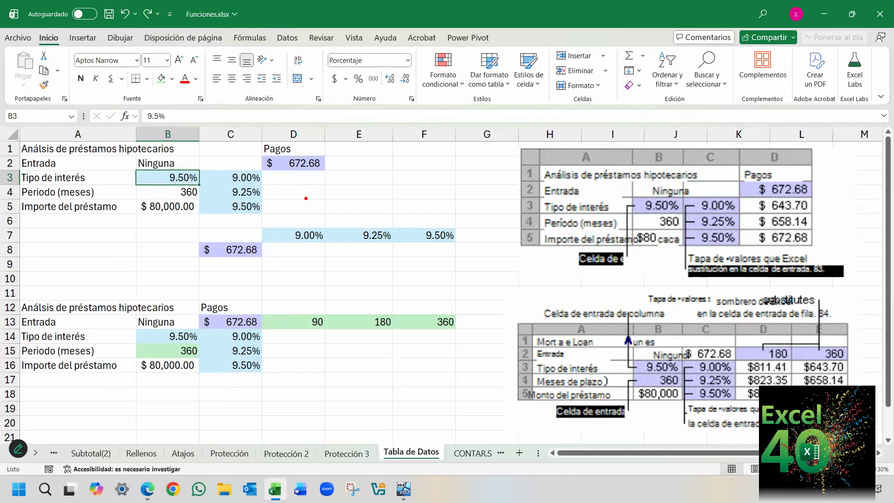
pyautogui.moveTo(263, 155)
pyautogui.mouseDown()
pyautogui.moveTo(266, 169)
pyautogui.moveTo(336, 179)
pyautogui.moveTo(325, 172)
pyautogui.mouseUp()
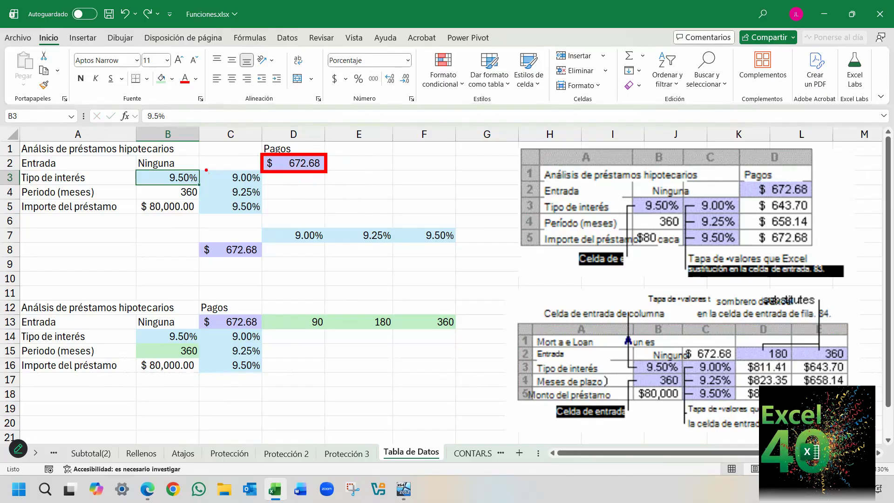
pyautogui.moveTo(199, 169); pyautogui.dragTo(261, 214)
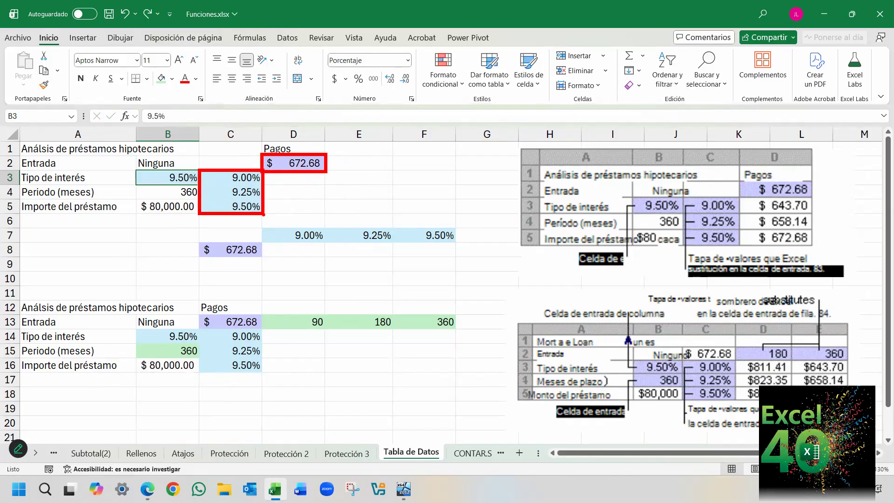
pyautogui.moveTo(196, 155); pyautogui.dragTo(187, 166)
pyautogui.moveTo(247, 216); pyautogui.dragTo(247, 232)
pyautogui.press('Escape')
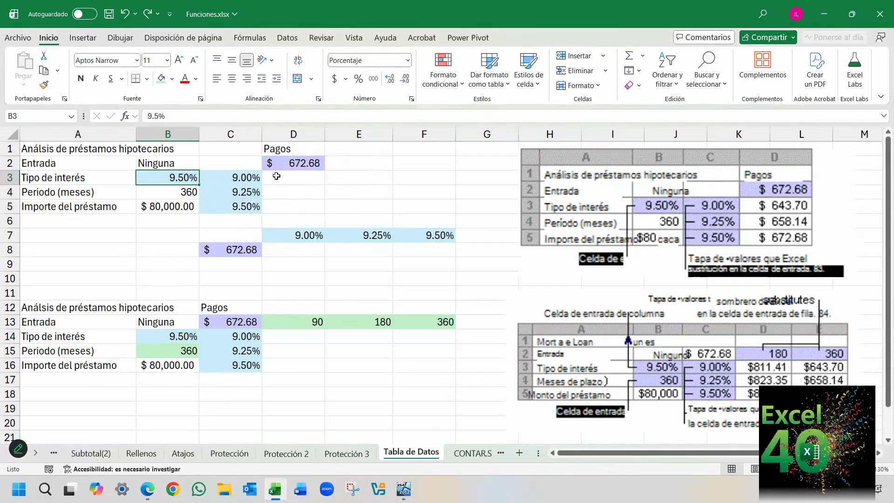
# - Review how the data table range is laid out, with the interest rates in C3:C5 and the payment formula in D2
pyautogui.click(239, 165)
pyautogui.moveTo(239, 165); pyautogui.dragTo(277, 208)
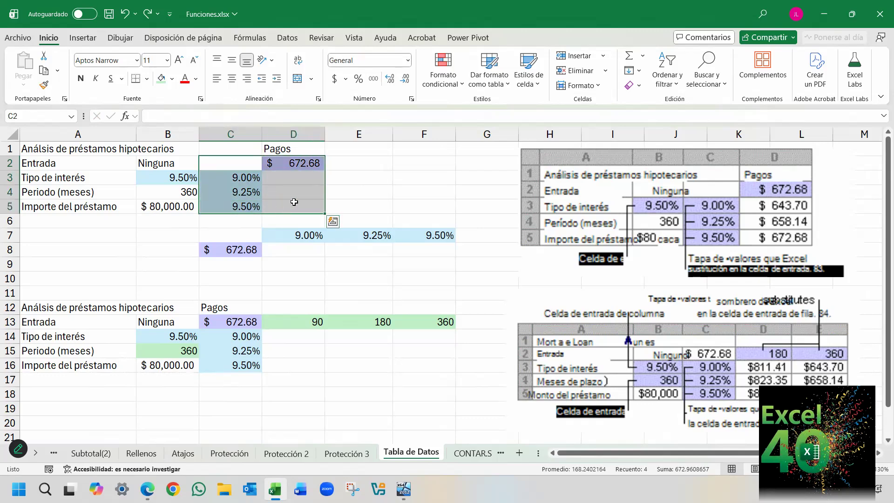
pyautogui.moveTo(248, 179); pyautogui.dragTo(246, 205)
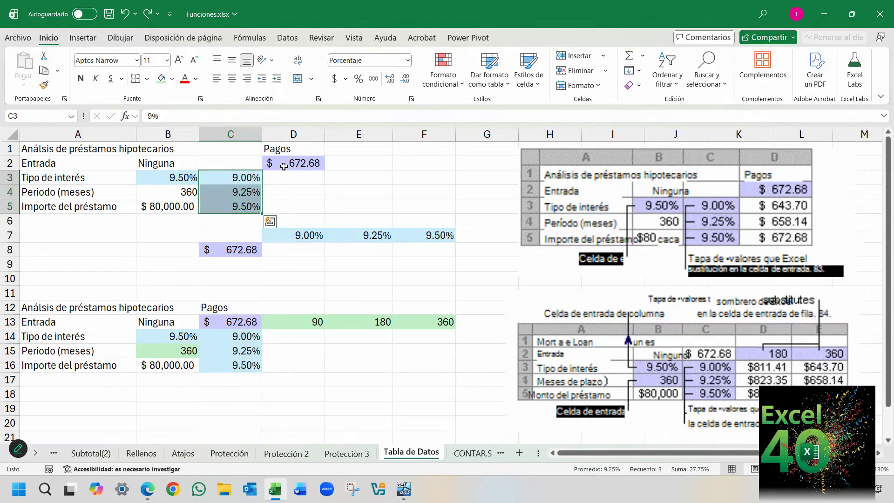
pyautogui.click(290, 161)
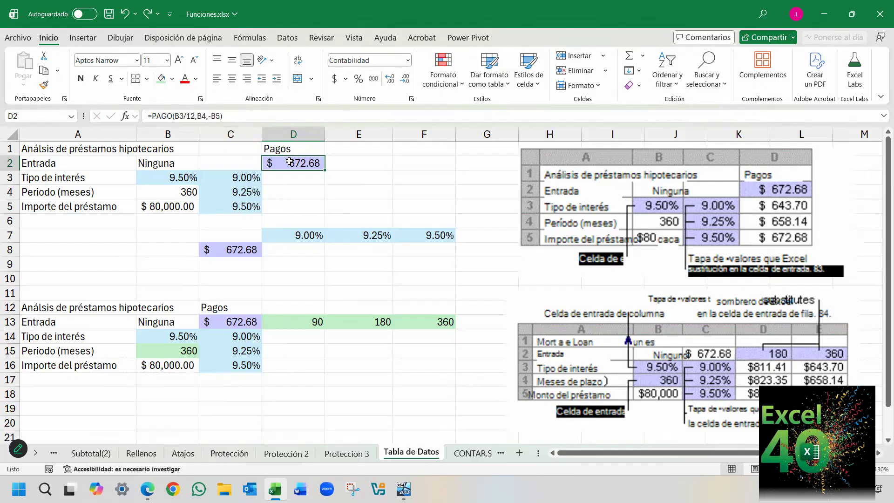
pyautogui.moveTo(240, 176); pyautogui.dragTo(246, 208)
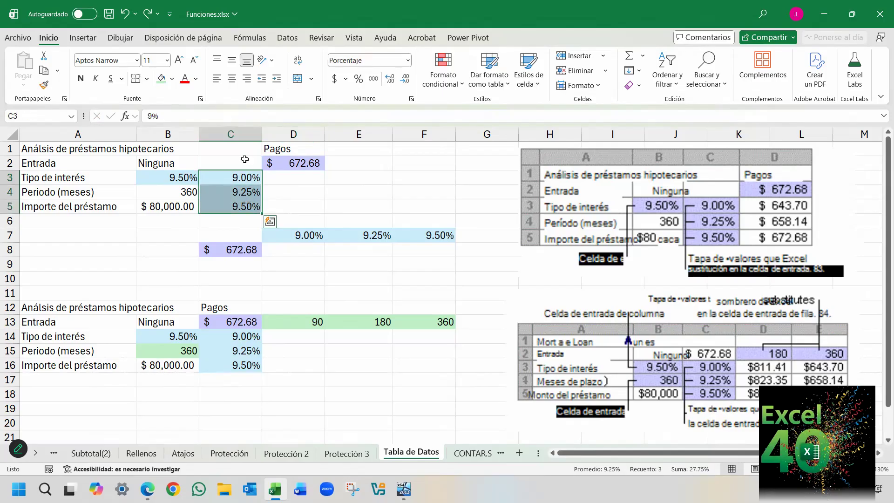
pyautogui.click(230, 130)
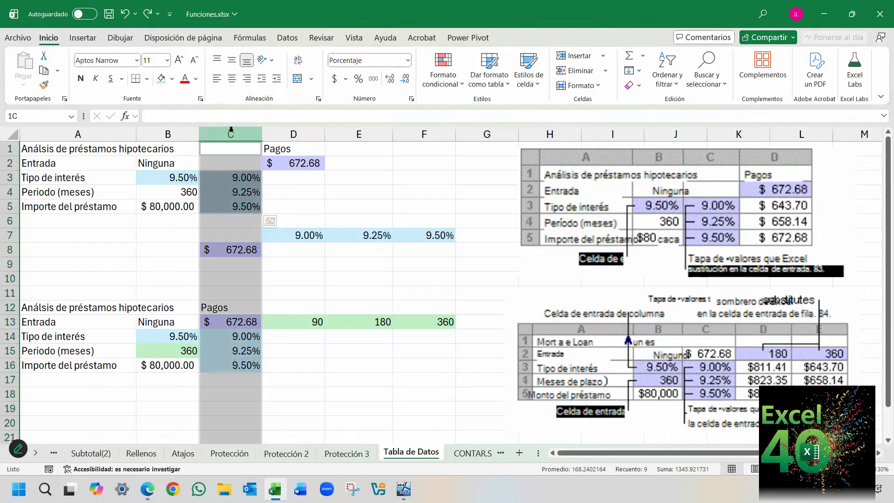
pyautogui.click(245, 206)
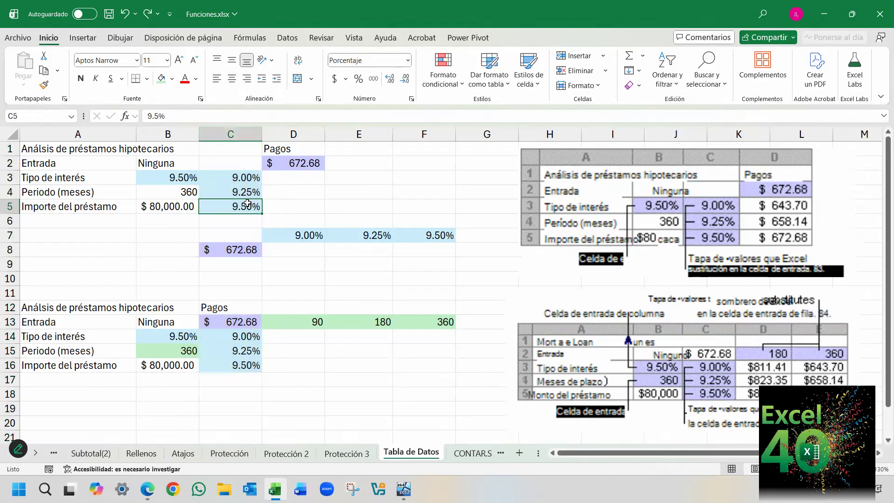
pyautogui.click(239, 161)
pyautogui.moveTo(238, 161); pyautogui.dragTo(293, 203)
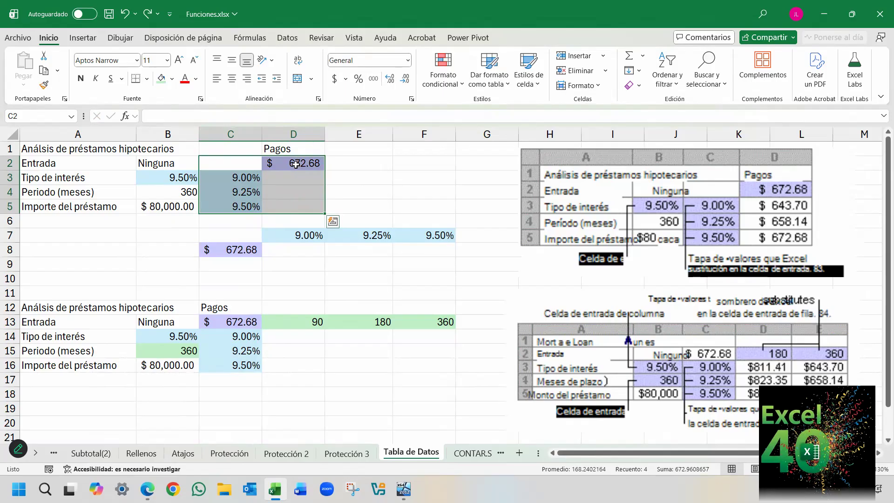
pyautogui.click(293, 41)
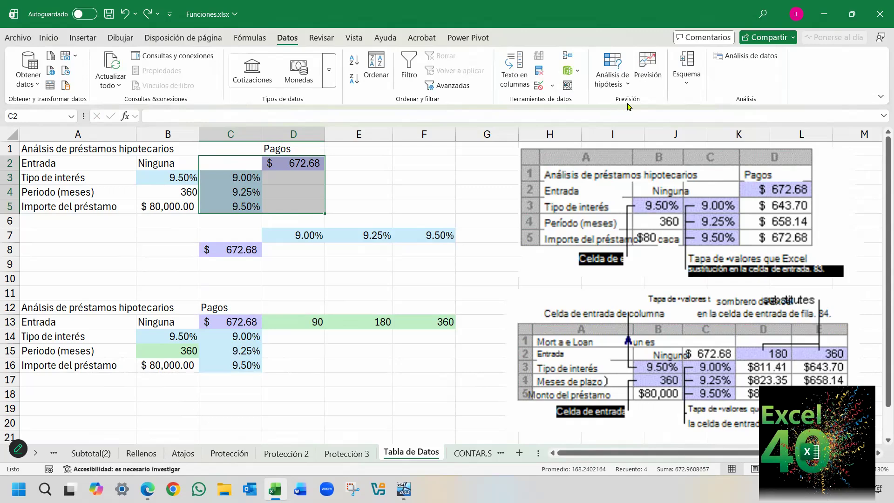
pyautogui.click(609, 85)
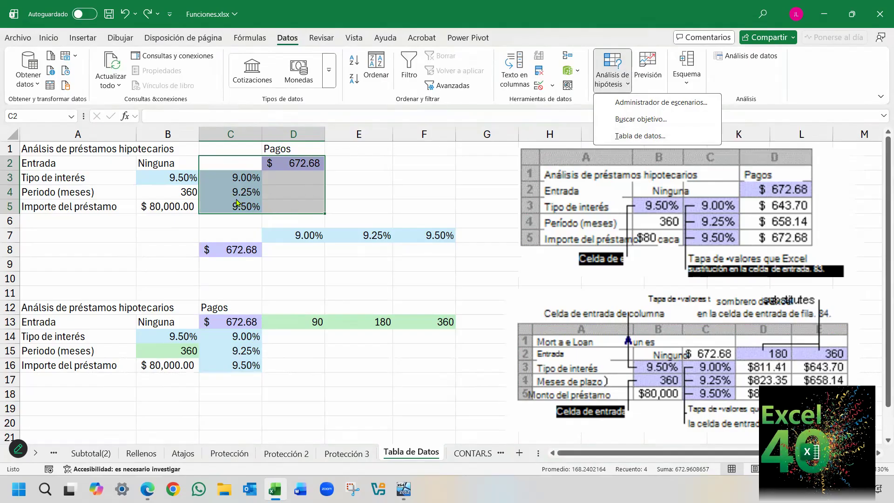
pyautogui.press('Escape')
pyautogui.moveTo(240, 176); pyautogui.dragTo(241, 204)
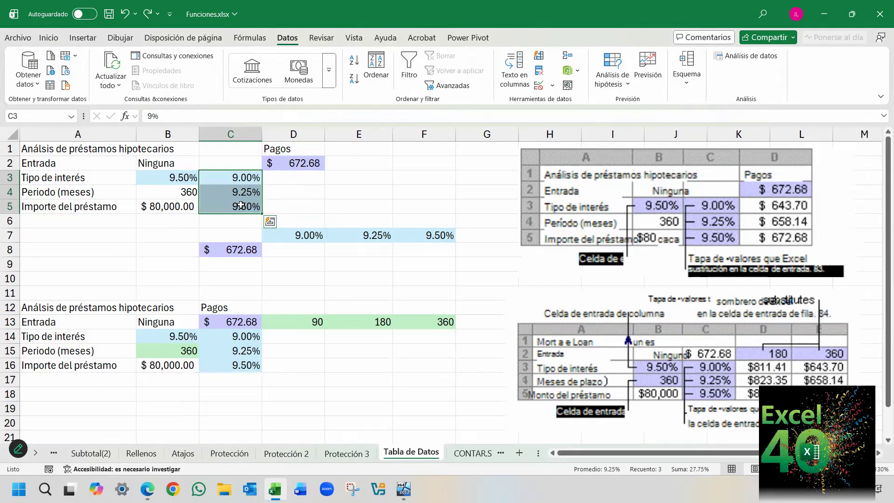
# - Select C2:D5, start a what-if data table on it, and move its dialog beside the range
pyautogui.moveTo(244, 164); pyautogui.dragTo(285, 204)
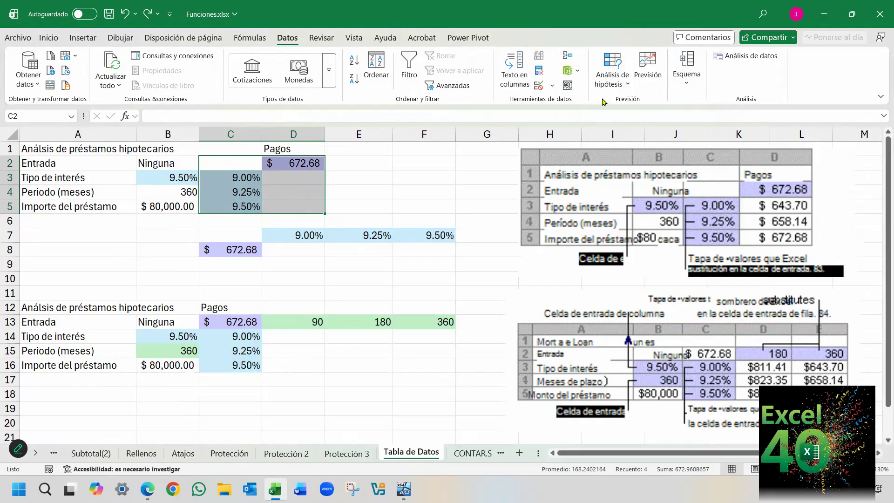
pyautogui.click(607, 83)
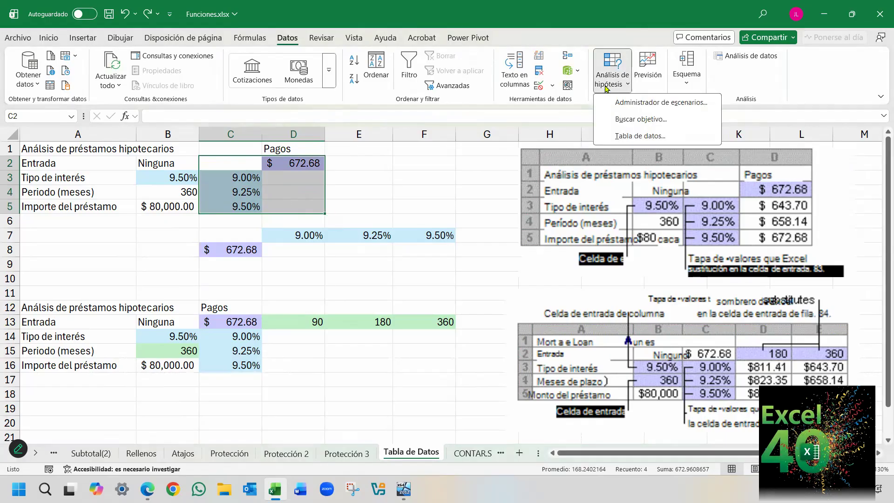
pyautogui.click(641, 136)
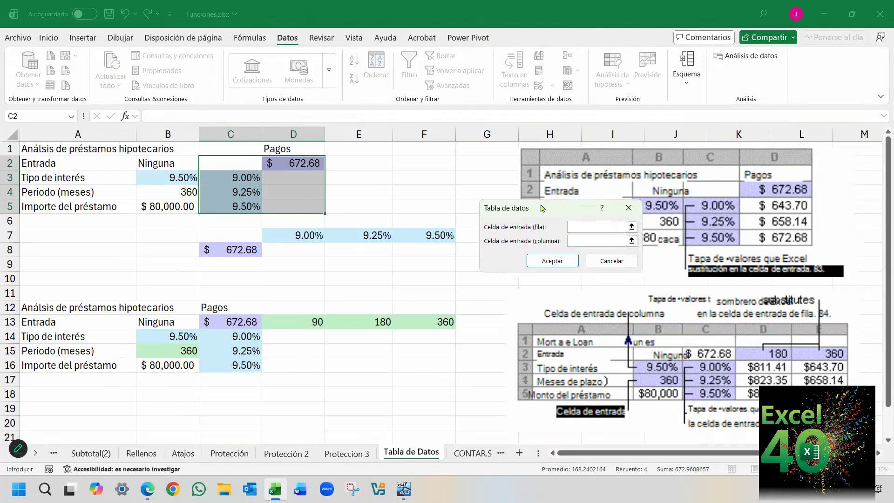
pyautogui.moveTo(543, 208); pyautogui.dragTo(393, 161)
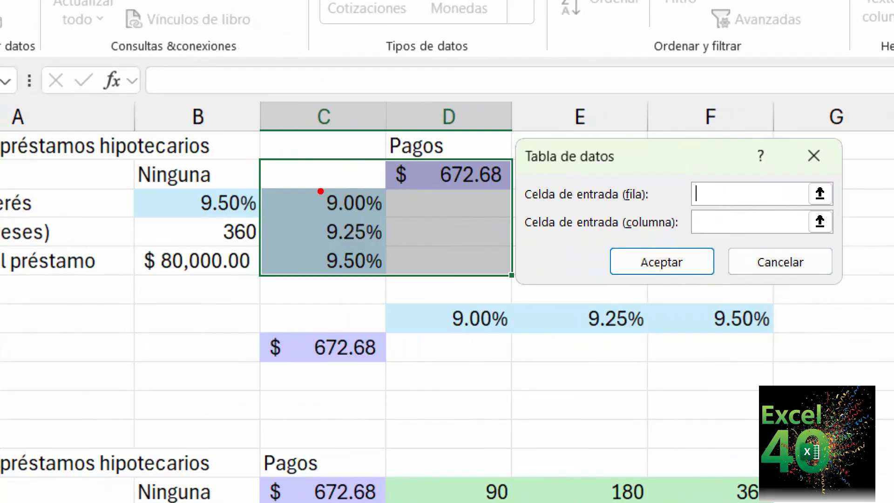
# - Mark the rates in C3:C5 and the interest rate in B3 with red boxes and an arrow, and clear the marks
pyautogui.moveTo(315, 187); pyautogui.dragTo(370, 269)
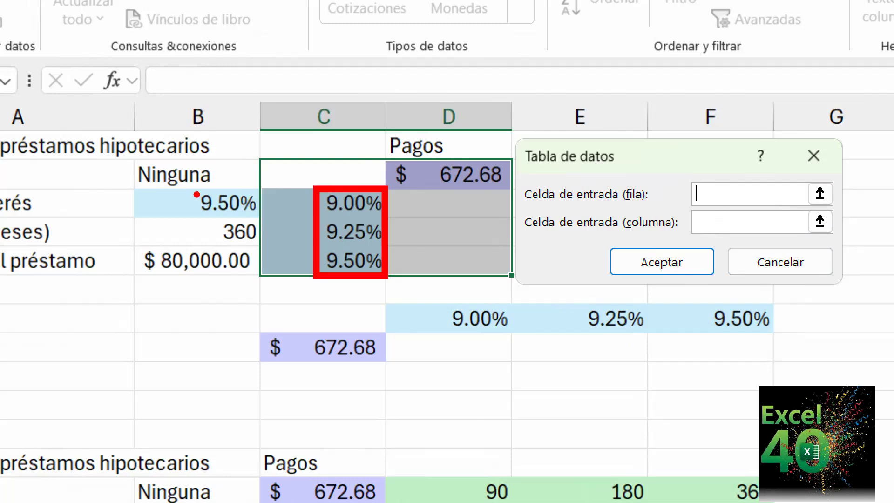
pyautogui.moveTo(188, 188)
pyautogui.mouseDown()
pyautogui.moveTo(189, 201)
pyautogui.moveTo(262, 218)
pyautogui.mouseUp()
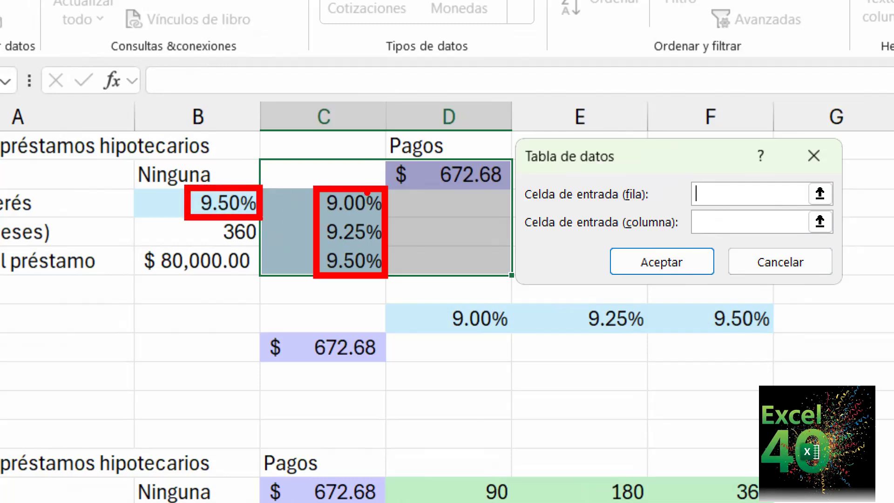
pyautogui.moveTo(353, 182); pyautogui.dragTo(353, 133)
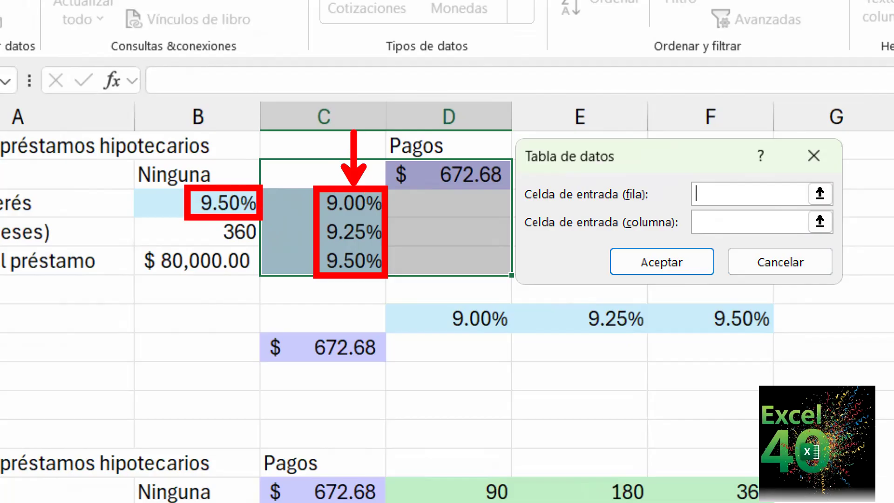
pyautogui.press('Escape')
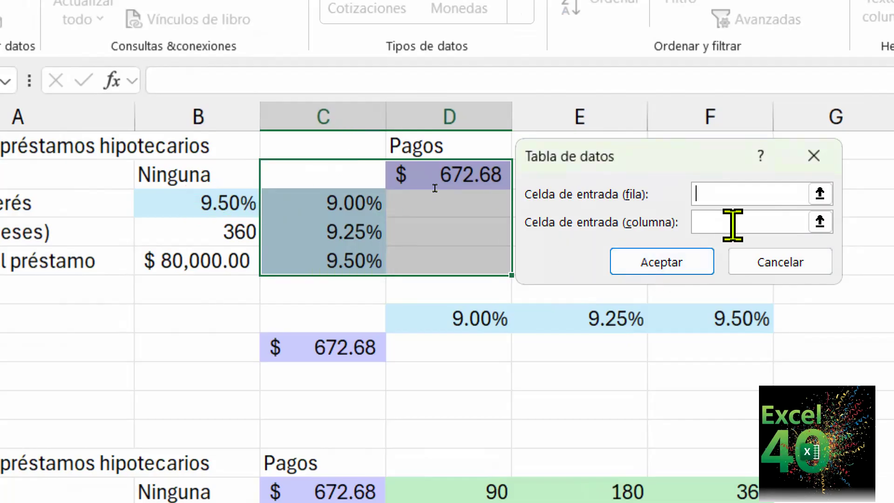
# - Set the column input cell to $B$3 and create the data table of payments
pyautogui.click(732, 225)
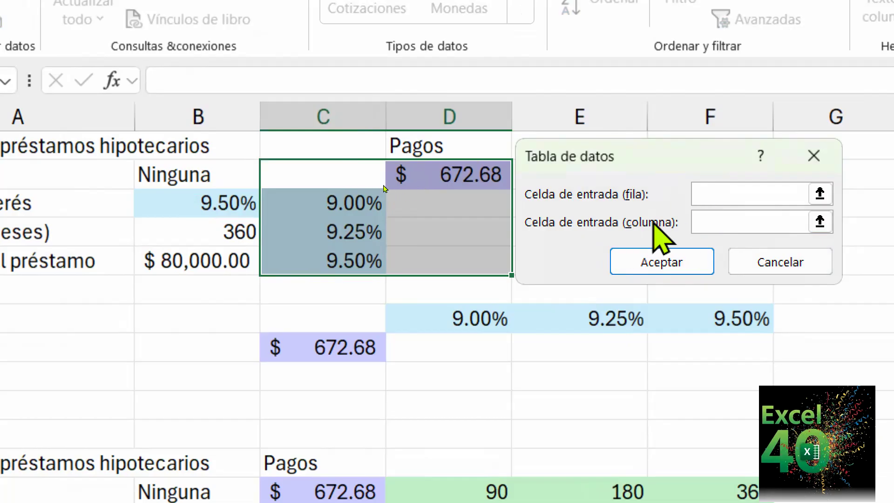
pyautogui.click(205, 203)
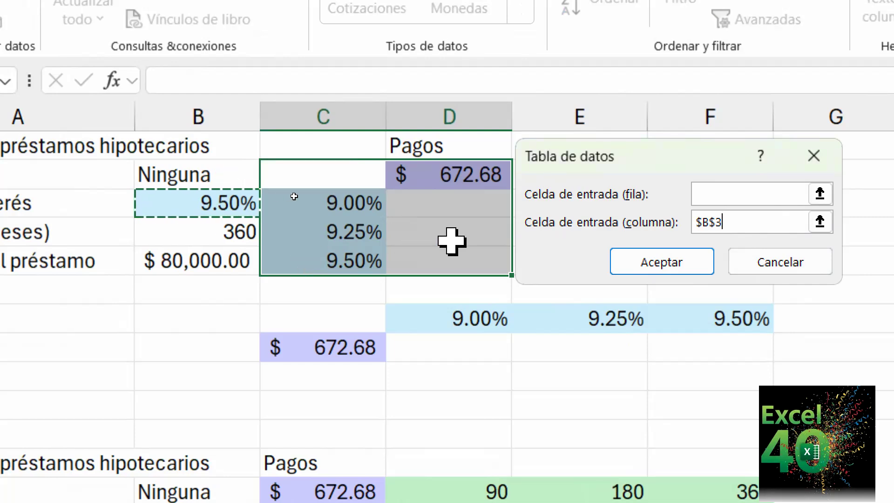
pyautogui.click(651, 263)
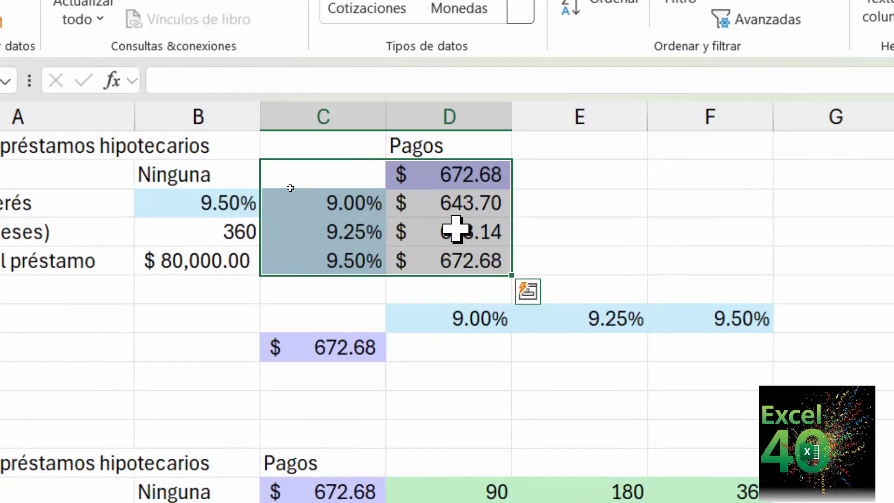
# - Check the payments in D3:D5 against the formula in D2 and the interest rates in C3:C5, and inspect the table formula in D5
pyautogui.click(453, 173)
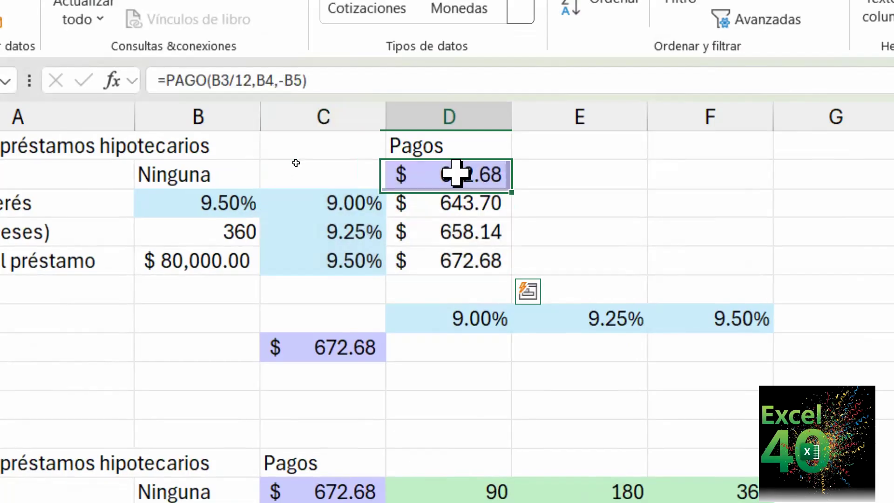
pyautogui.click(301, 203)
pyautogui.press('Down')
pyautogui.press('Down')
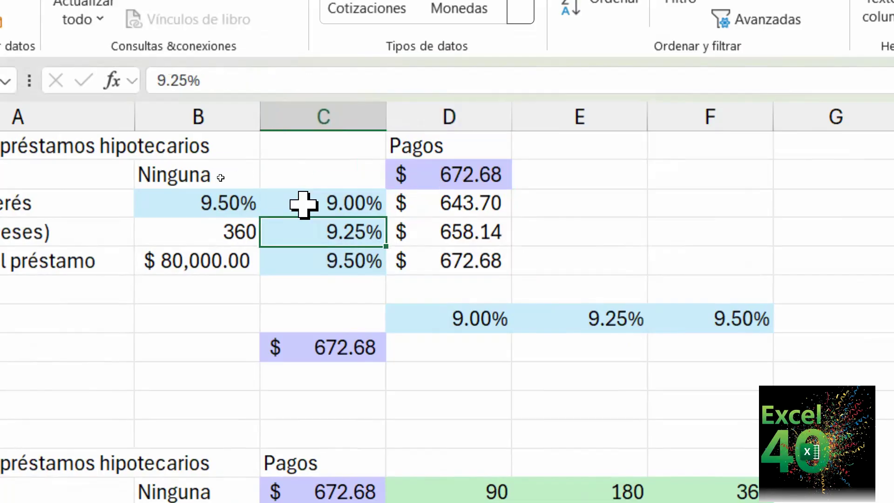
pyautogui.press('Up')
pyautogui.press('Up')
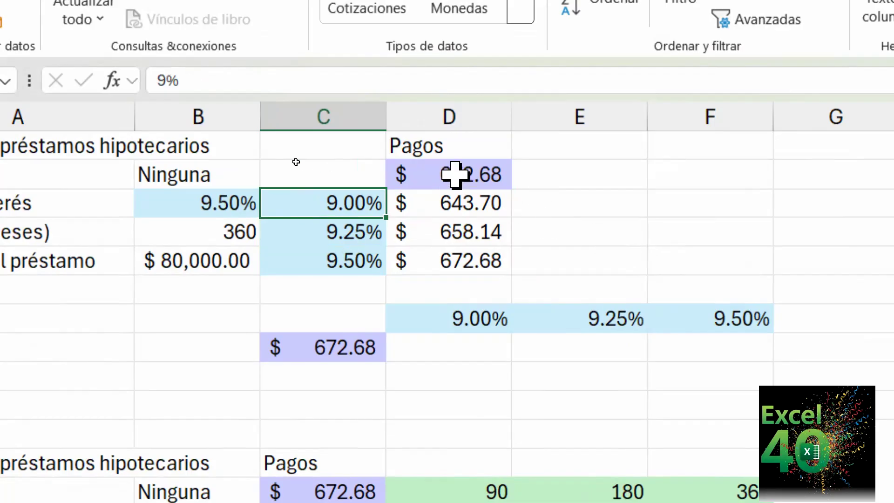
pyautogui.click(451, 175)
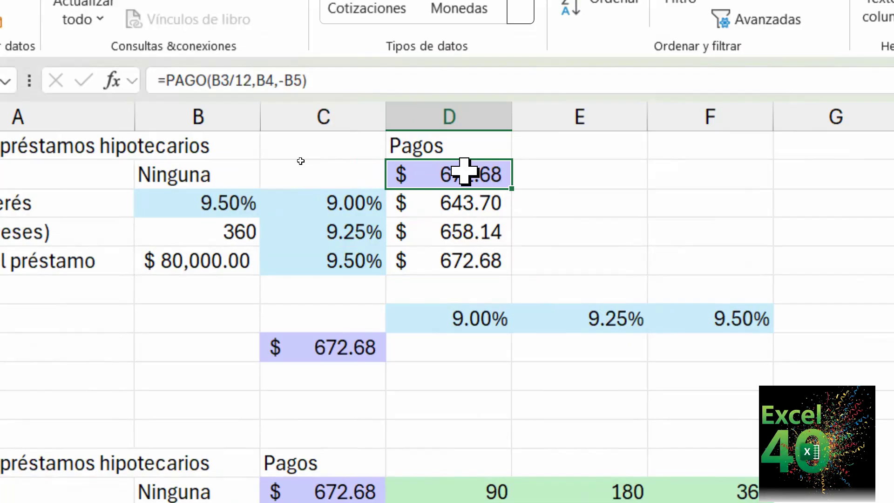
pyautogui.moveTo(353, 205); pyautogui.dragTo(347, 256)
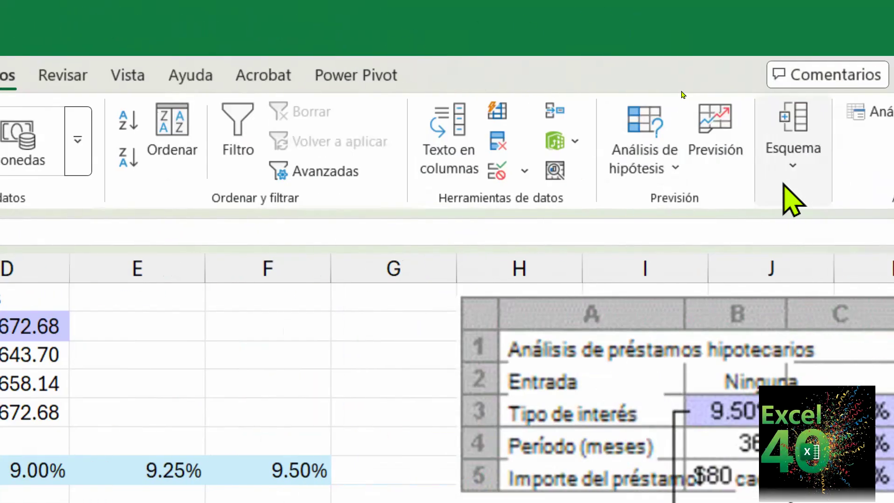
pyautogui.click(651, 168)
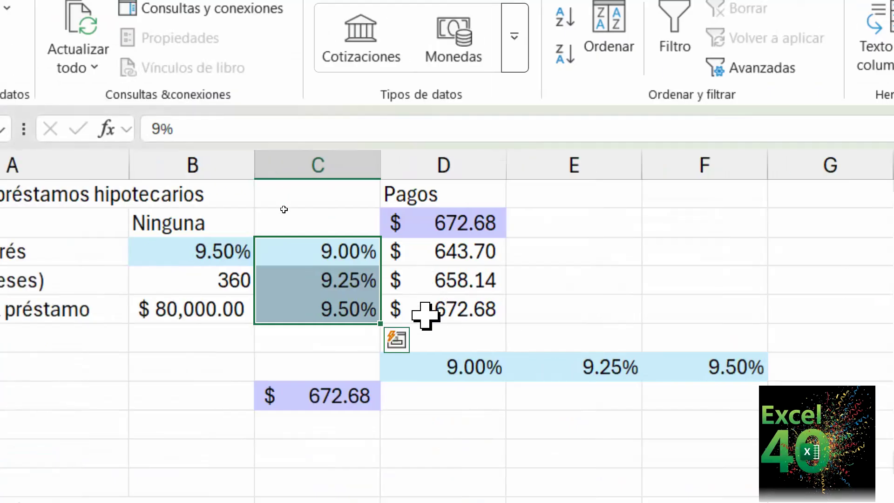
pyautogui.click(409, 310)
pyautogui.click(314, 295)
pyautogui.click(418, 304)
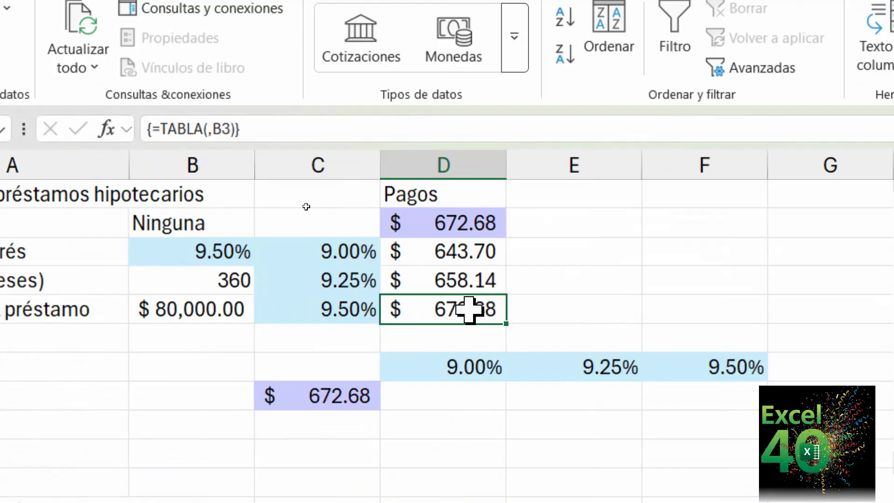
# - Compare the column layout in column C with the row layout in row 7, examining the formulas in C8 and D7:F7
pyautogui.click(305, 163)
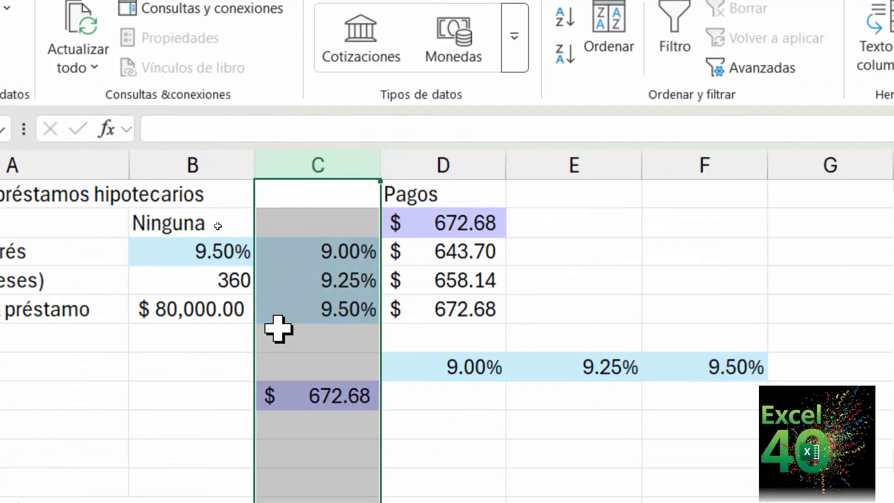
pyautogui.click(303, 370)
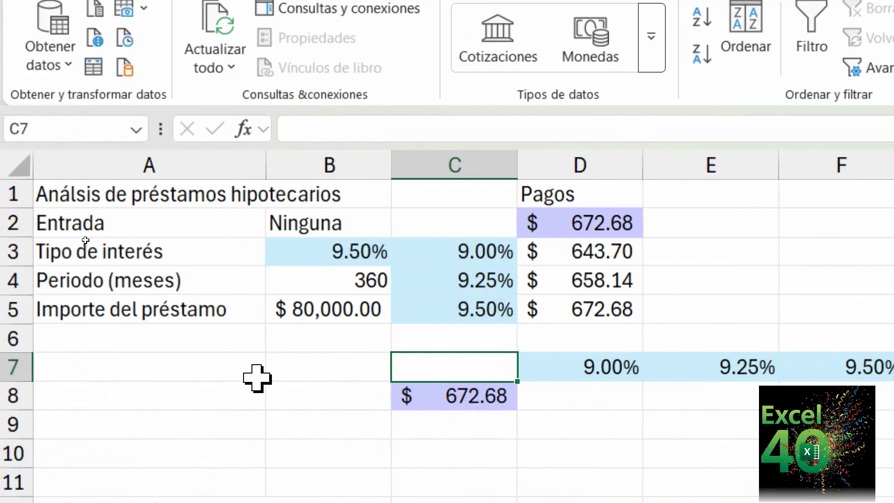
pyautogui.click(16, 366)
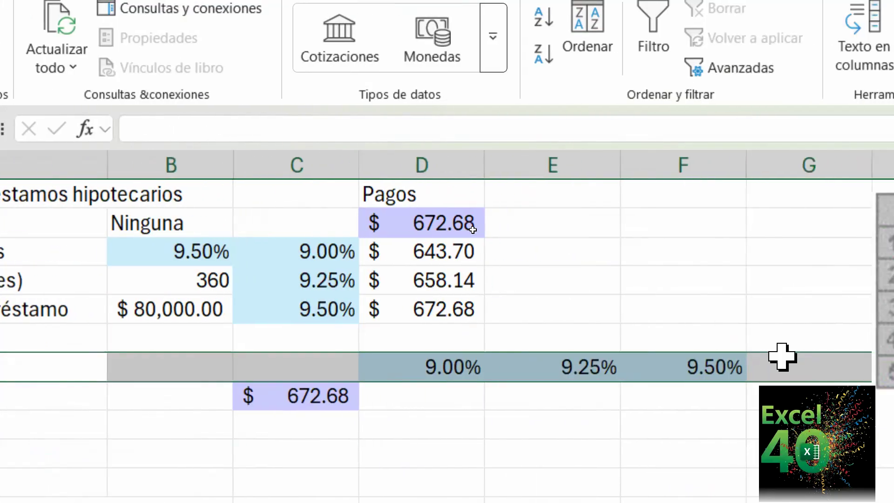
pyautogui.click(428, 406)
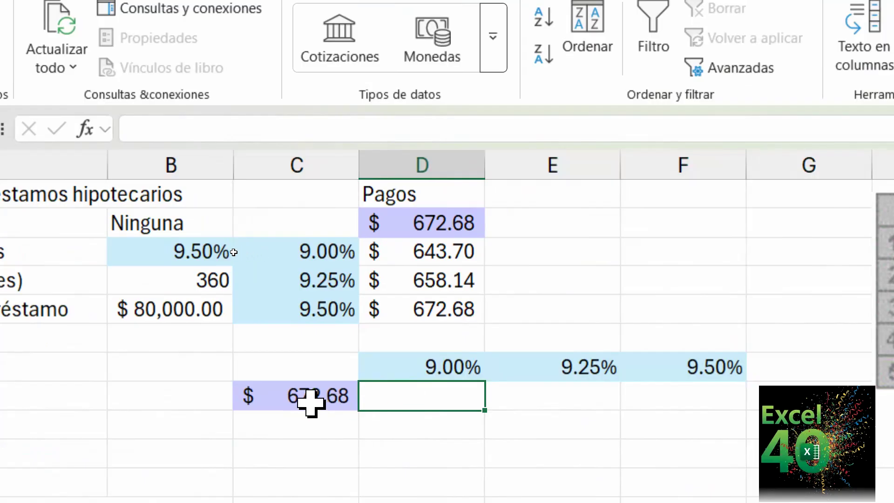
pyautogui.click(293, 397)
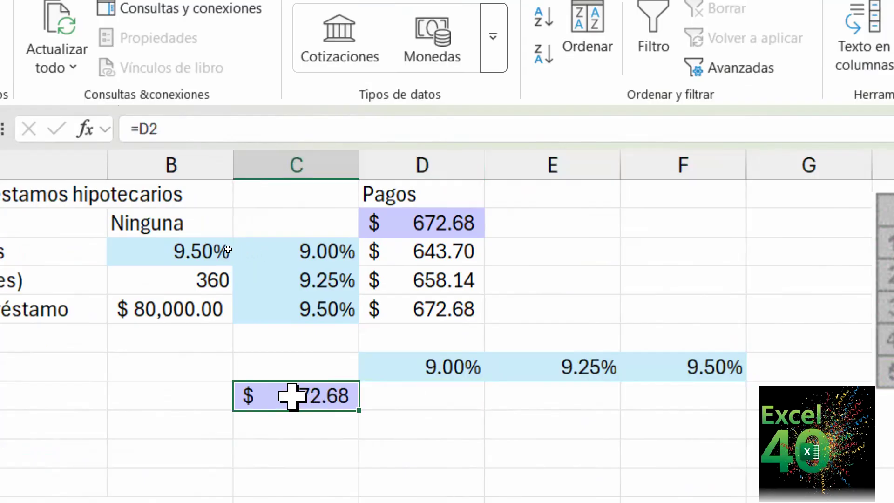
pyautogui.moveTo(432, 365); pyautogui.dragTo(665, 363)
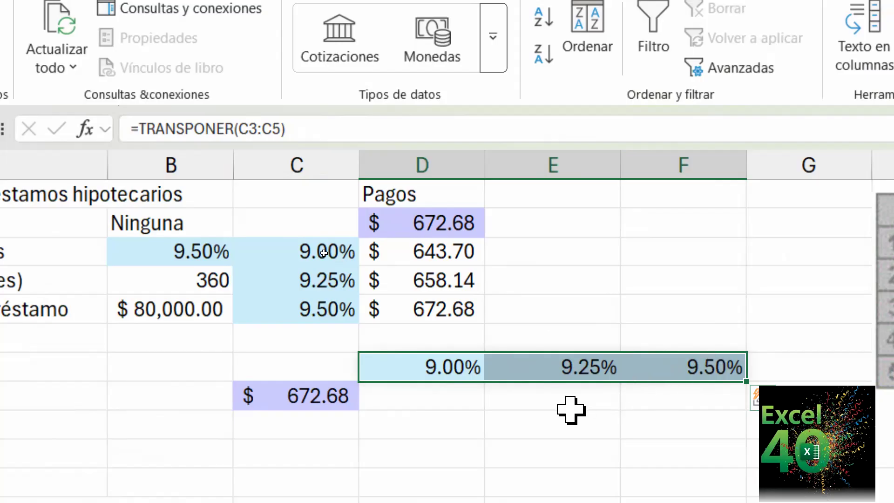
# - Select C7:F8, mark its empty corner cell C7 in red, and clear the marks
pyautogui.click(329, 368)
pyautogui.moveTo(321, 364); pyautogui.dragTo(676, 392)
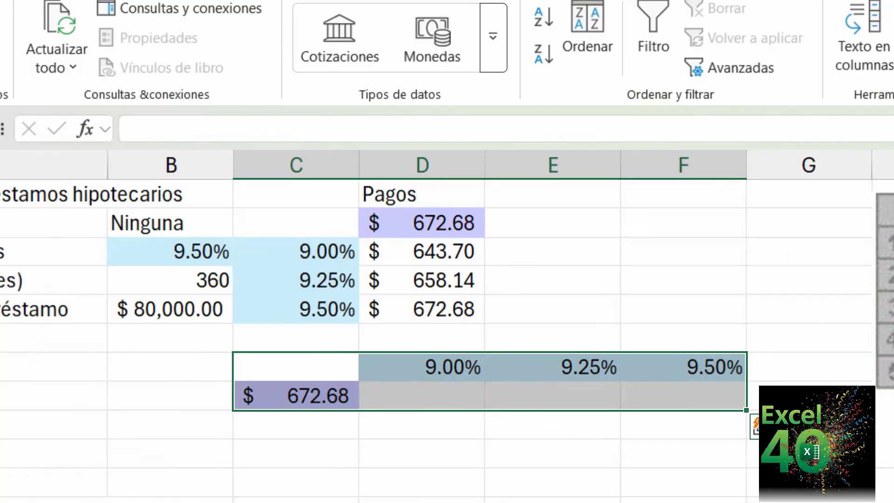
pyautogui.moveTo(359, 382); pyautogui.dragTo(358, 359)
pyautogui.moveTo(258, 366); pyautogui.dragTo(292, 358)
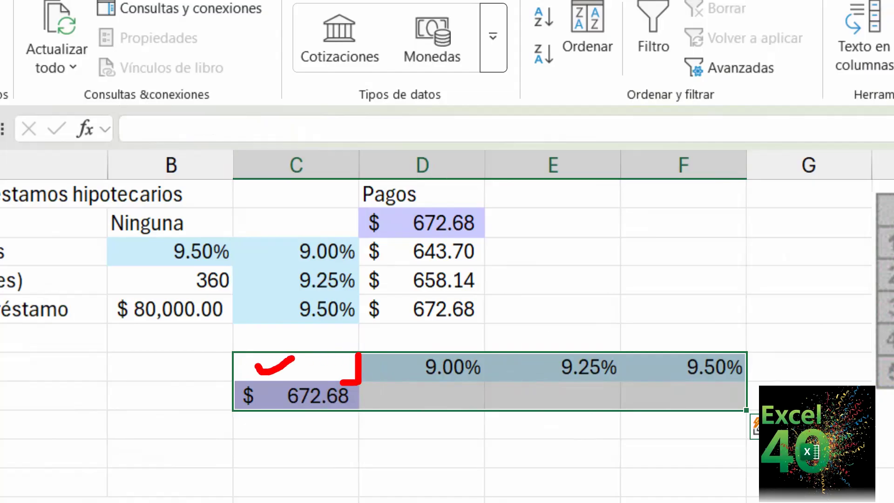
pyautogui.press('Escape')
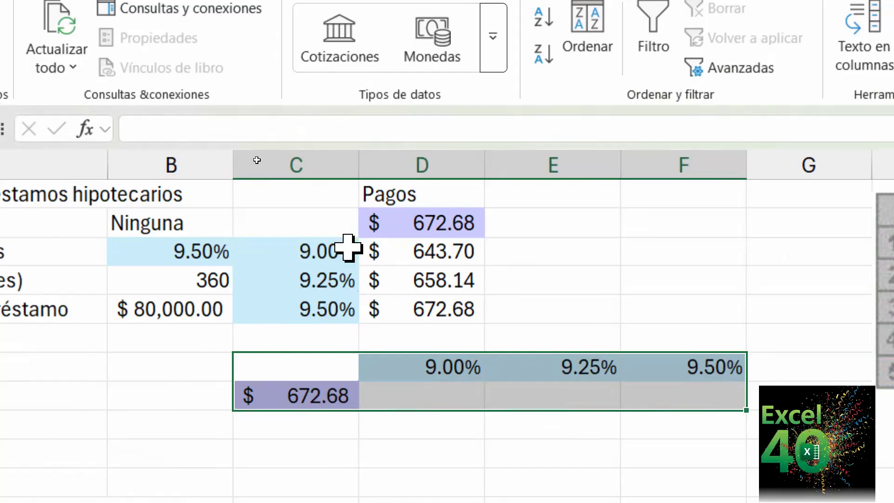
# - Create a data table from the range C7:F8, using $B$3 as the row input cell
pyautogui.click(306, 223)
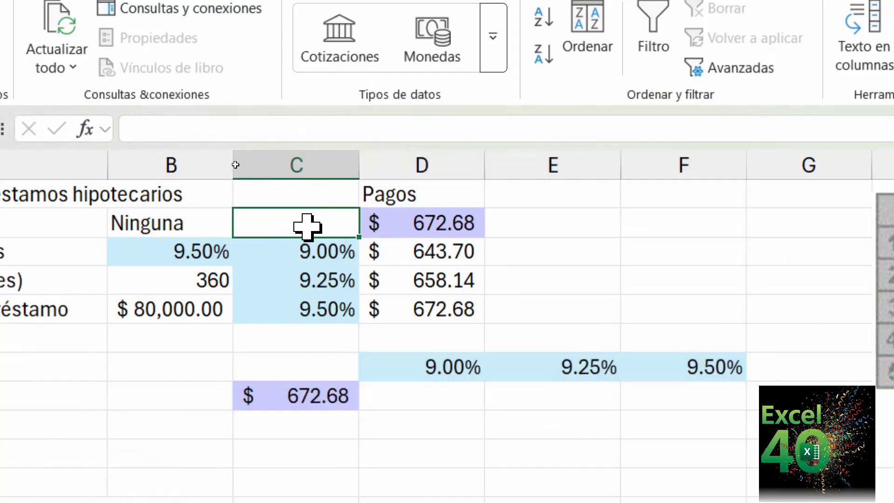
pyautogui.moveTo(305, 226); pyautogui.dragTo(421, 317)
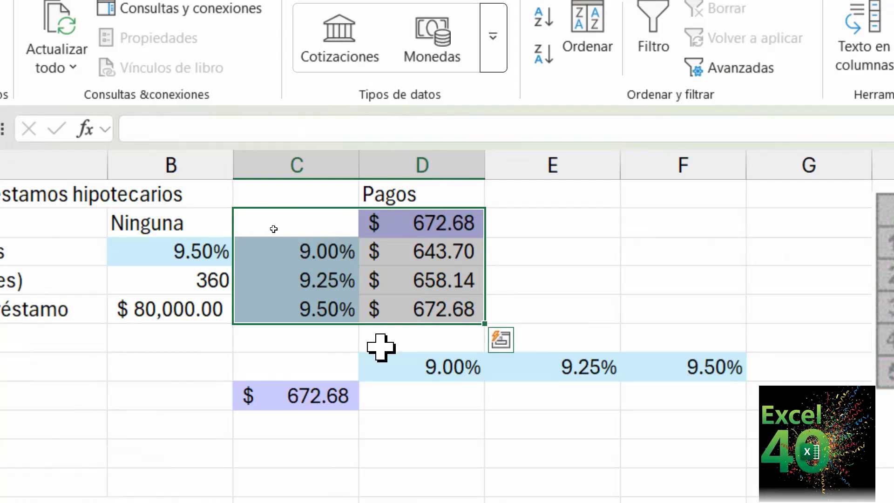
pyautogui.moveTo(343, 367); pyautogui.dragTo(654, 396)
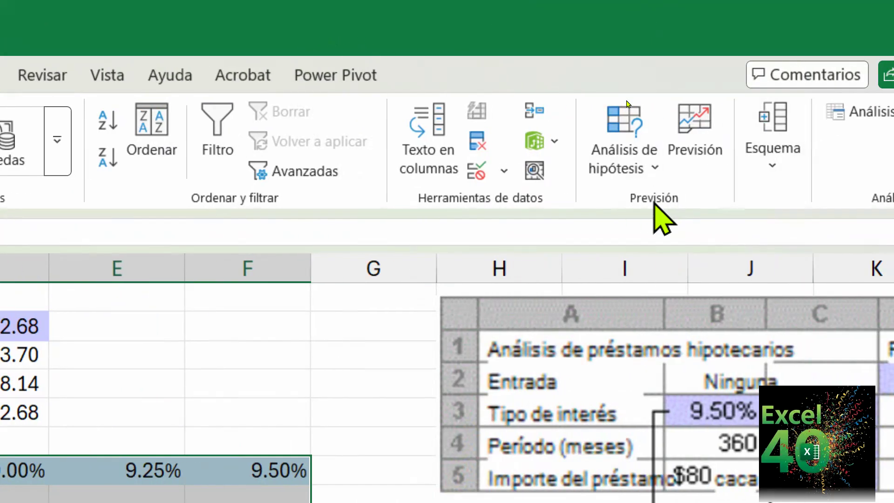
pyautogui.click(630, 160)
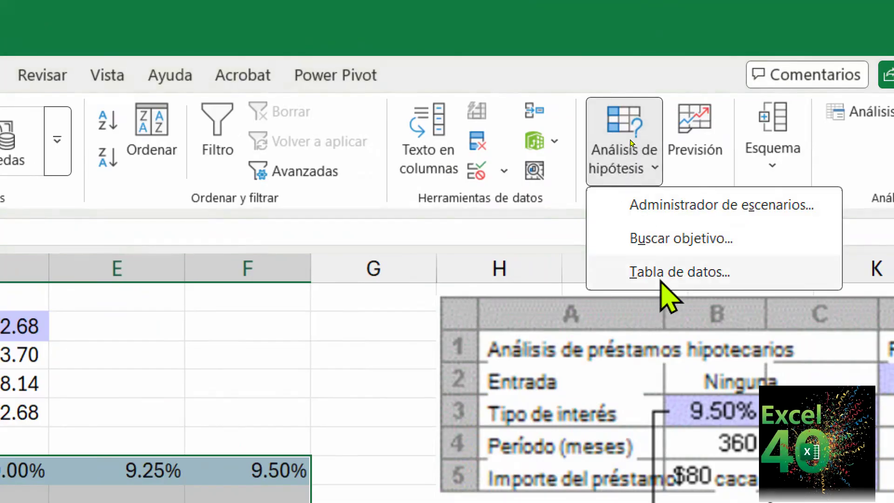
pyautogui.click(660, 271)
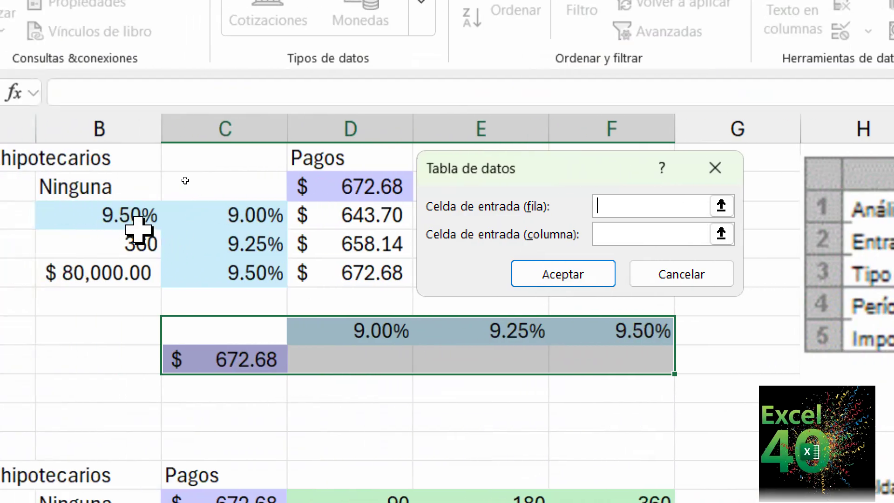
pyautogui.click(128, 214)
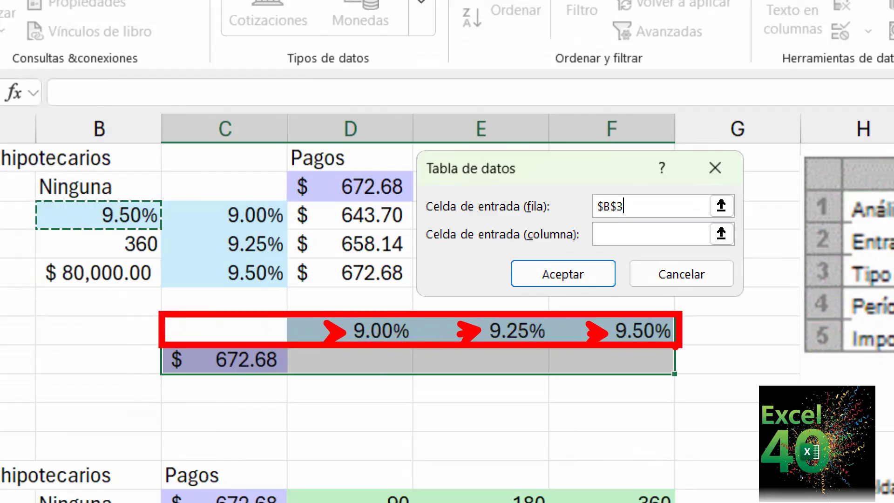
pyautogui.click(551, 278)
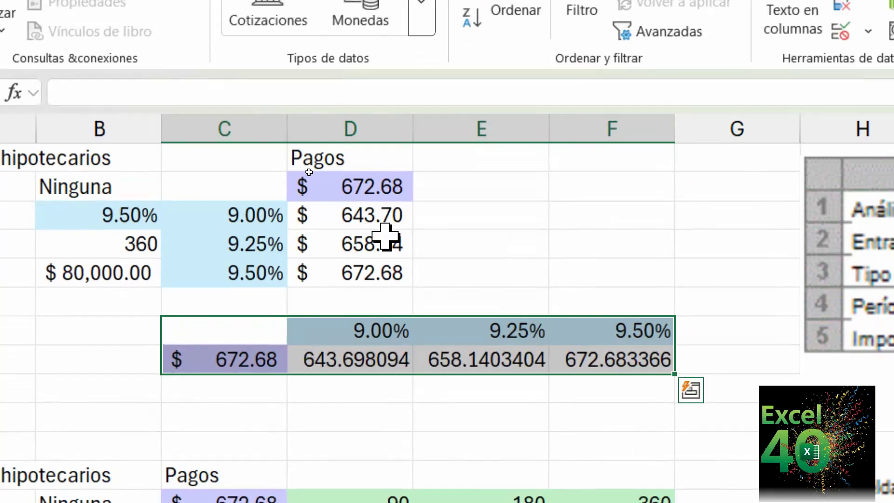
# - Copy the number format of D3 onto the row-layout payments in D8:F8
pyautogui.click(377, 210)
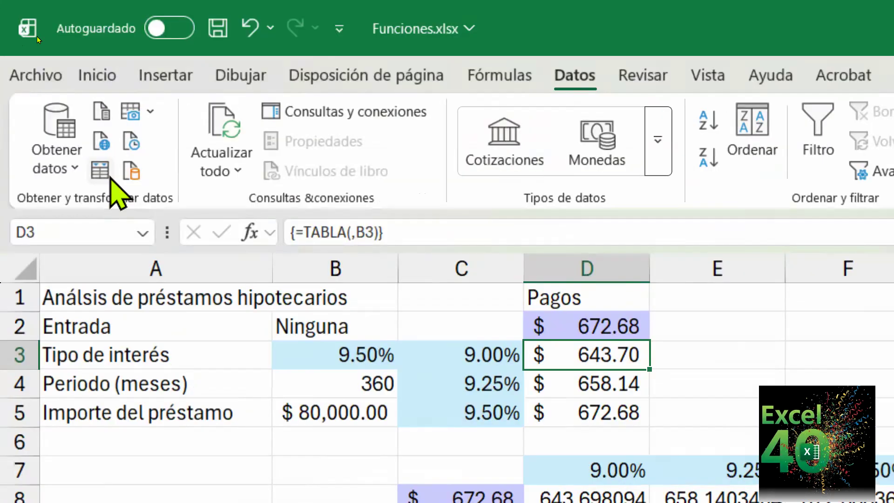
pyautogui.click(94, 75)
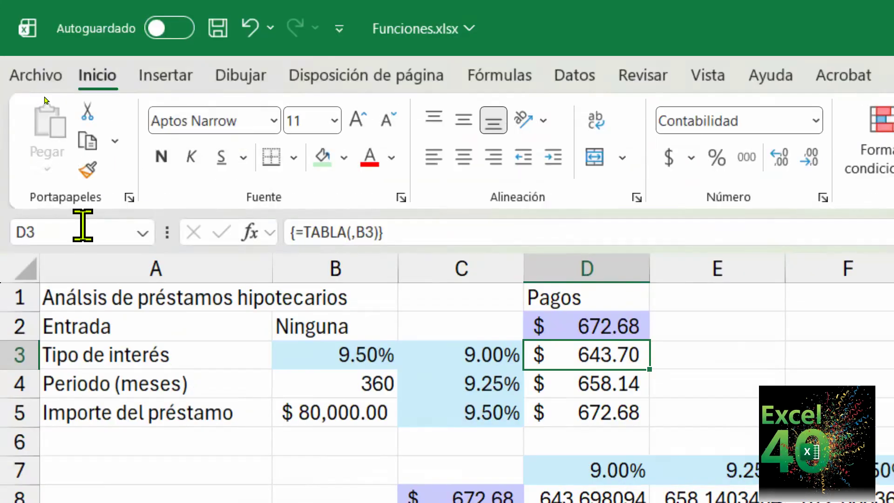
pyautogui.click(88, 172)
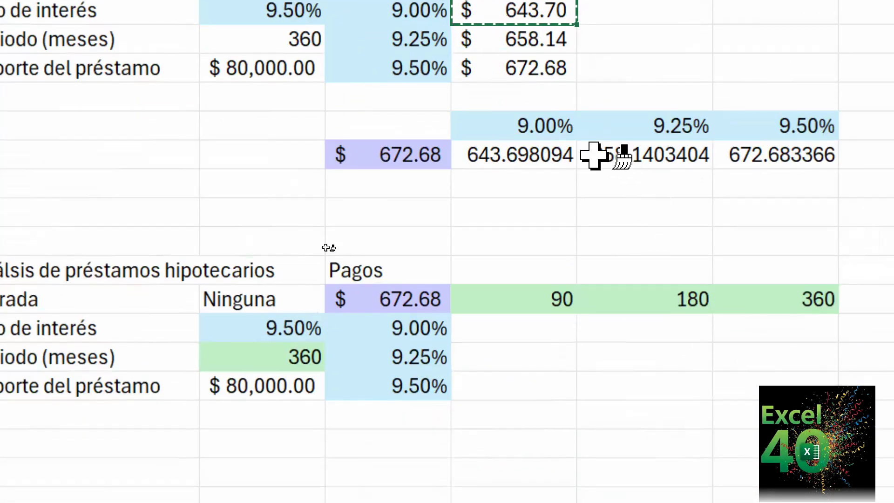
pyautogui.moveTo(612, 248); pyautogui.dragTo(832, 248)
pyautogui.moveTo(758, 155); pyautogui.dragTo(757, 159)
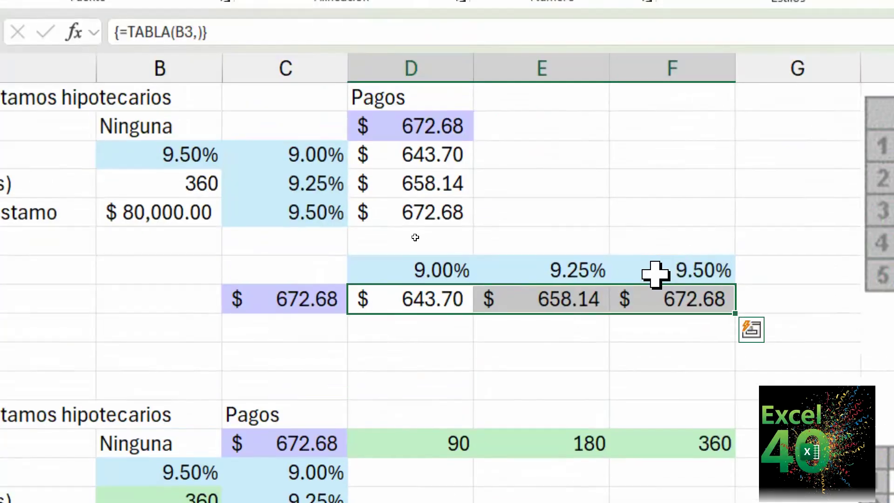
# - Inspect the table formula in F8 and compare the row-layout payments with the column results in D2:D5
pyautogui.click(659, 300)
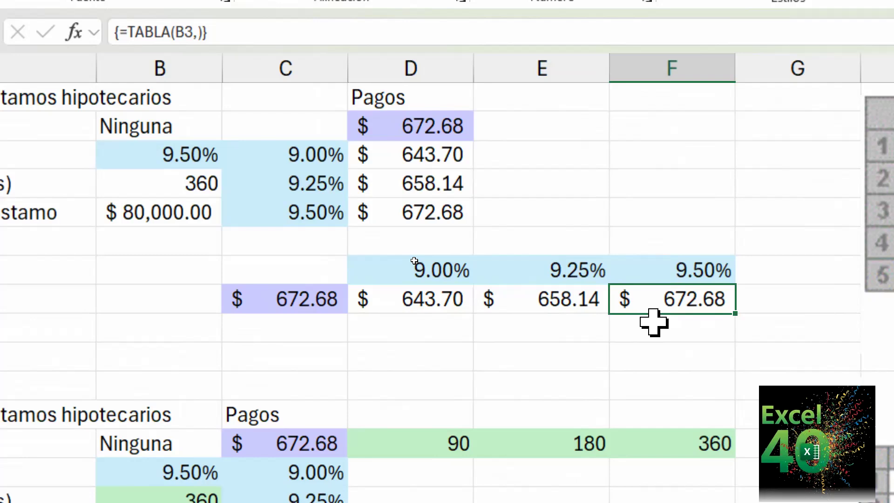
pyautogui.moveTo(418, 155); pyautogui.dragTo(423, 212)
pyautogui.click(417, 146)
pyautogui.moveTo(413, 127); pyautogui.dragTo(419, 211)
# - Enter a sample name in the empty cell D10 and delete it
pyautogui.click(375, 359)
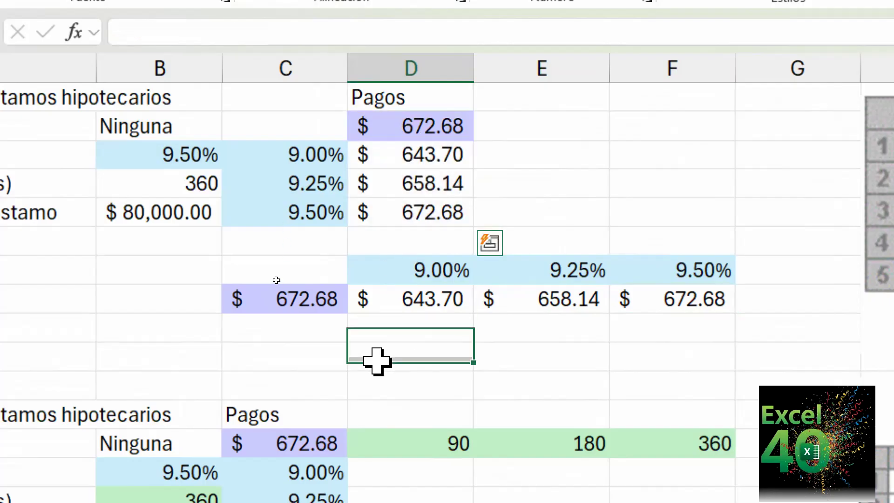
pyautogui.write('Peppe')
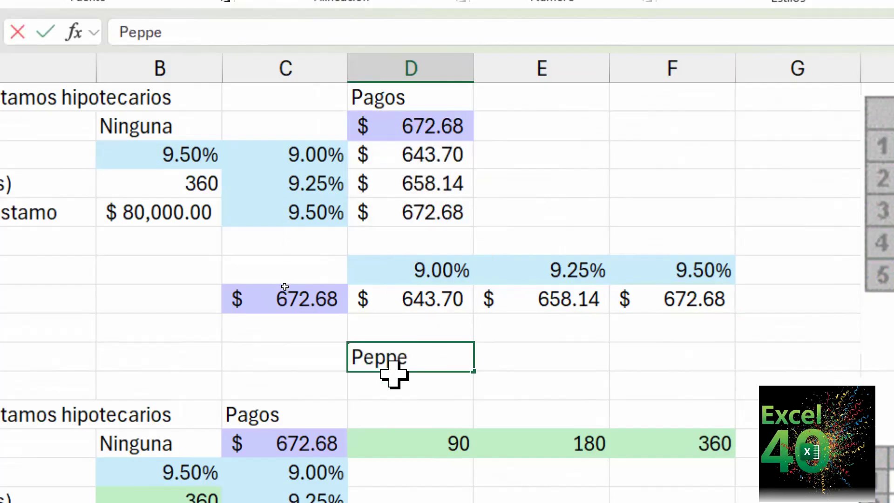
pyautogui.press('Return')
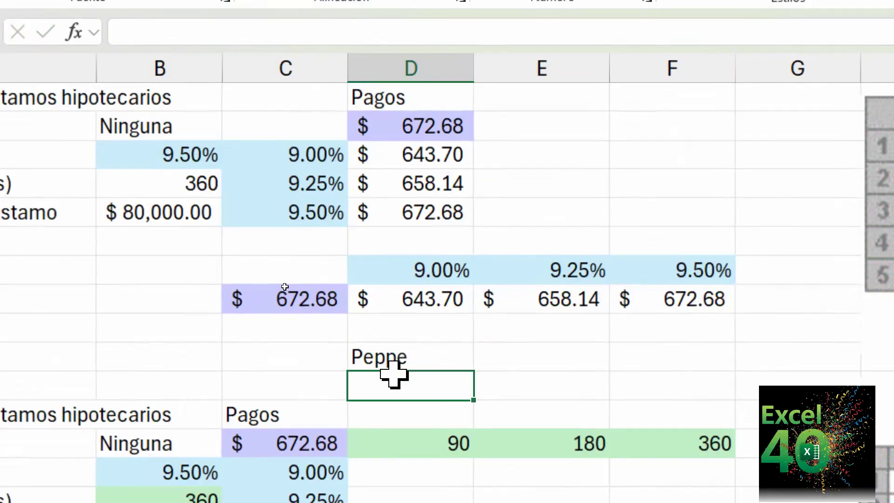
pyautogui.press('Up')
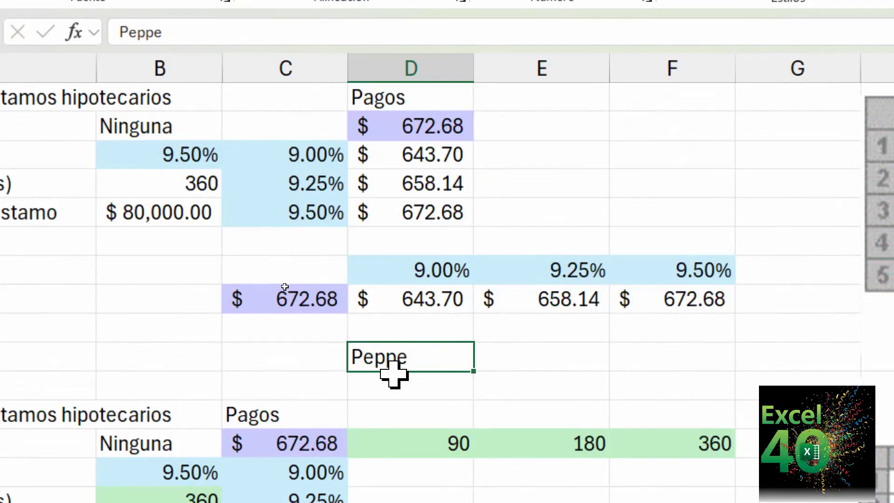
pyautogui.press('Delete')
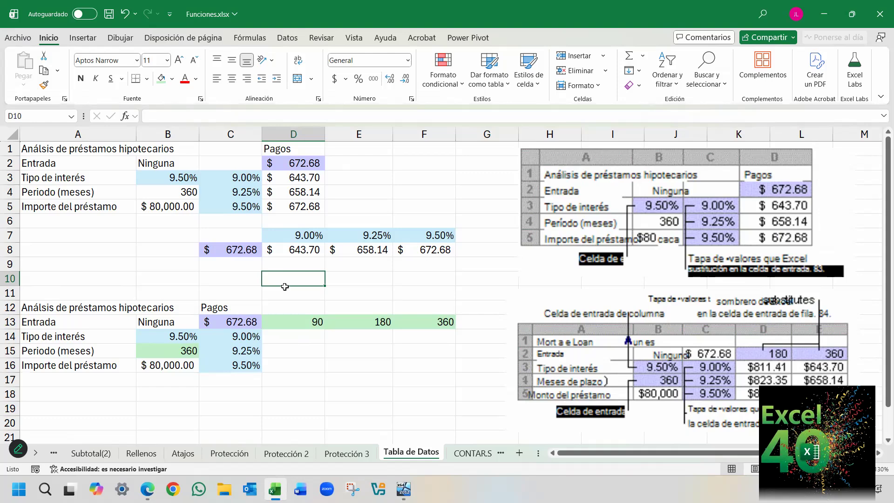
# - Enter a sample name in the empty cell C10 and delete it
pyautogui.click(250, 279)
pyautogui.write('Pepe')
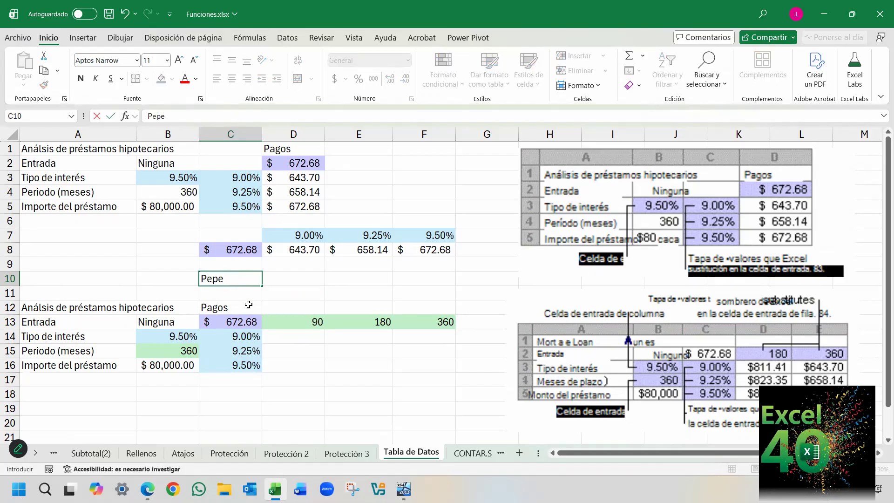
pyautogui.press('Return')
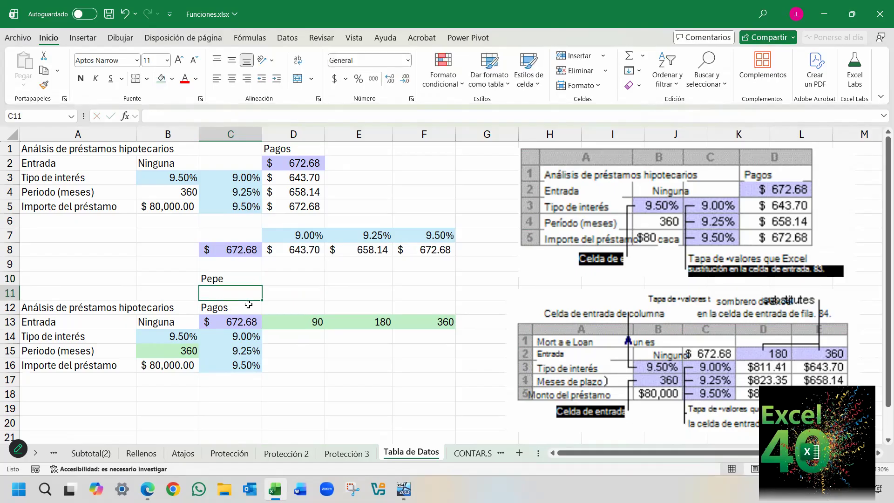
pyautogui.press('Up')
pyautogui.press('Delete')
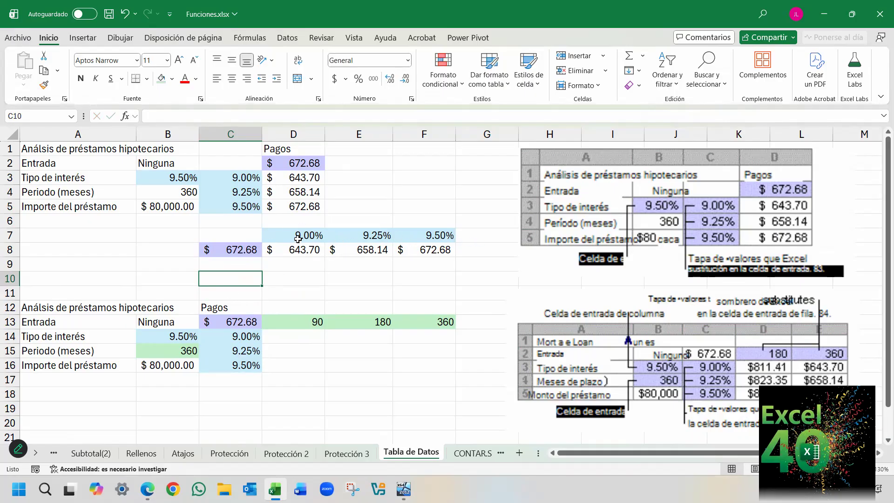
# - Set the workbook's calculation option to Parcial
pyautogui.click(252, 39)
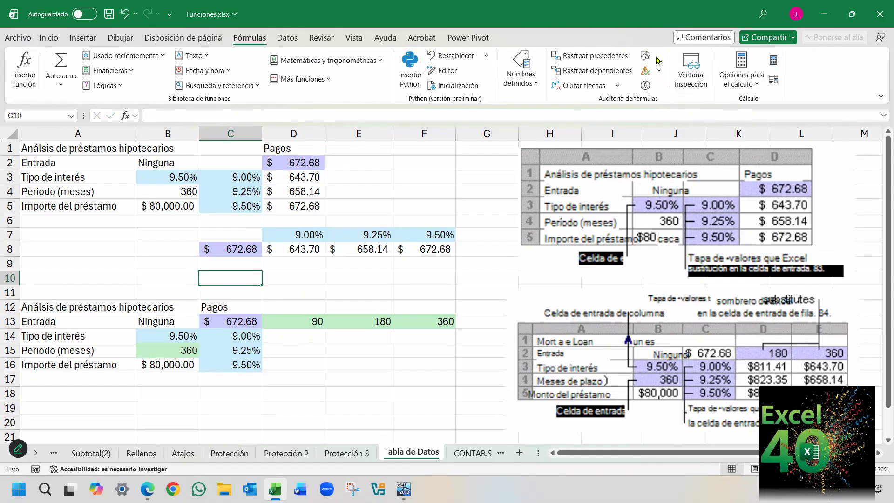
pyautogui.click(739, 83)
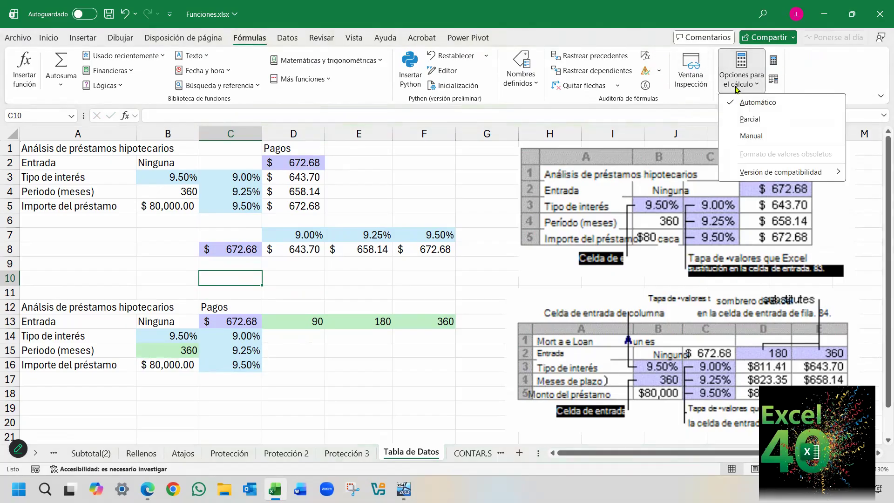
pyautogui.click(751, 120)
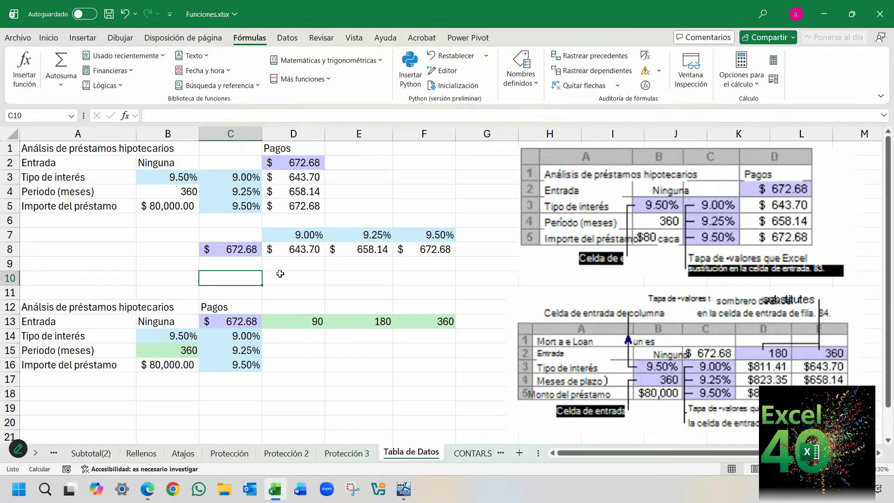
# - Enter a sample name in C10 to test recalculation under the Parcial option, and delete the entry
pyautogui.write('José')
pyautogui.press('Return')
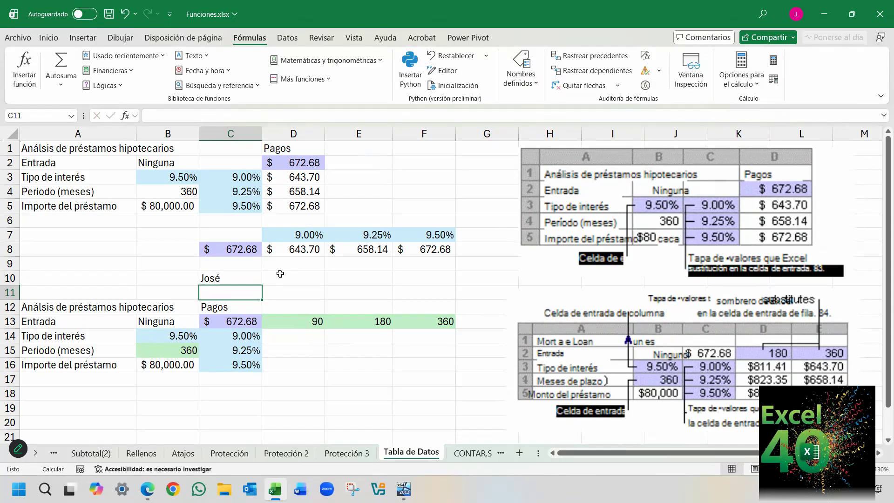
pyautogui.press('Up')
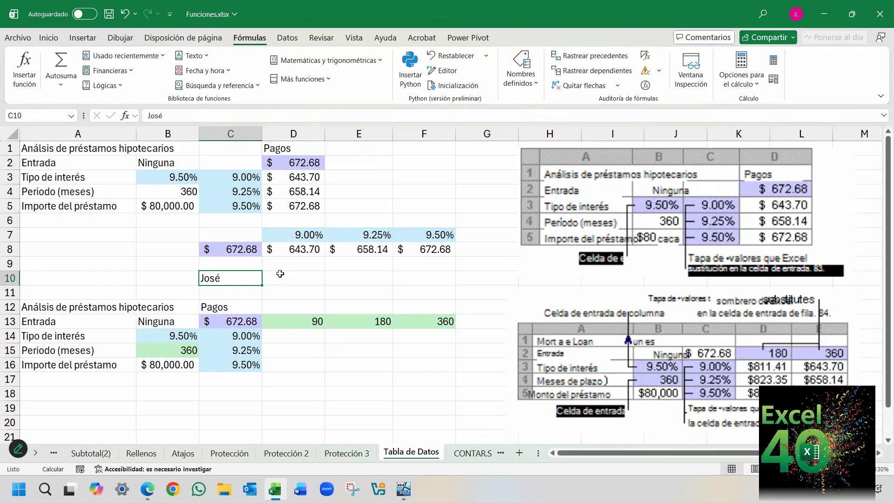
pyautogui.press('Up')
pyautogui.press('Down')
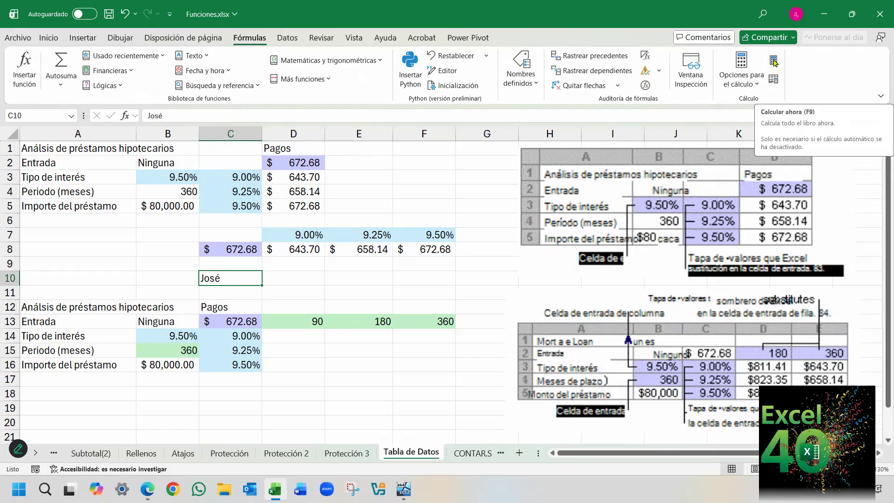
pyautogui.click(314, 278)
pyautogui.click(255, 278)
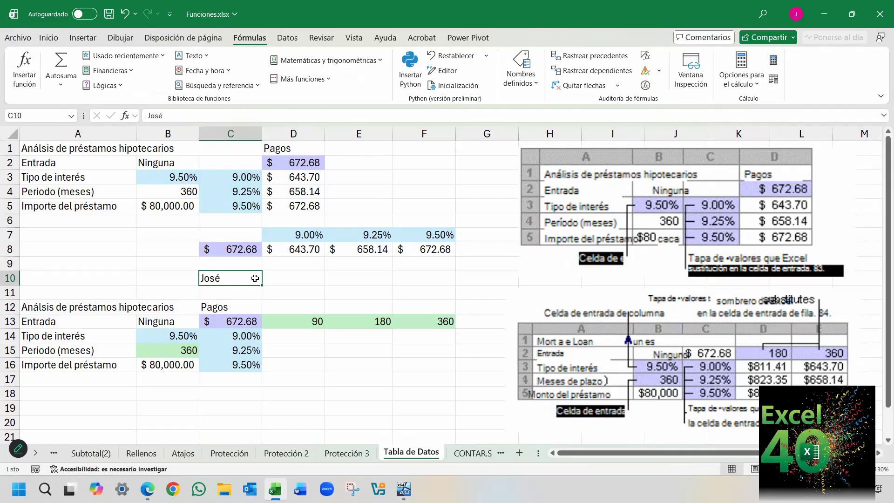
pyautogui.press('Delete')
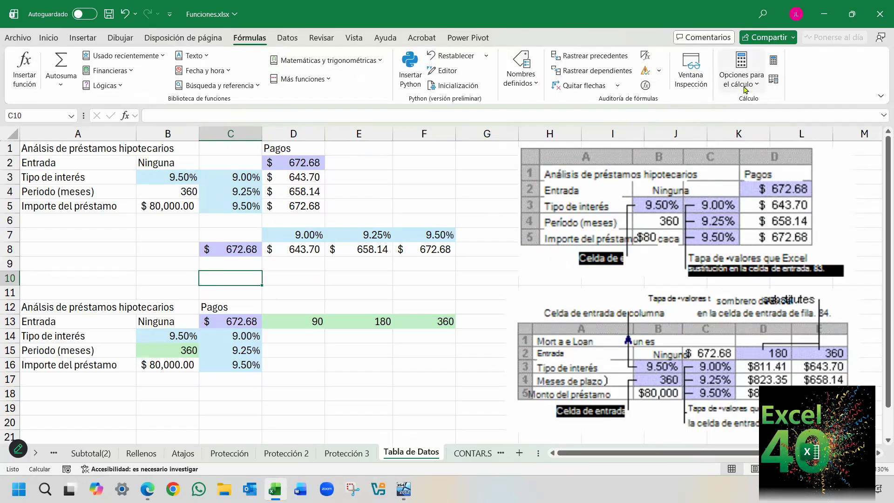
# - Set the workbook's calculation option back to Automático
pyautogui.click(754, 58)
pyautogui.click(756, 103)
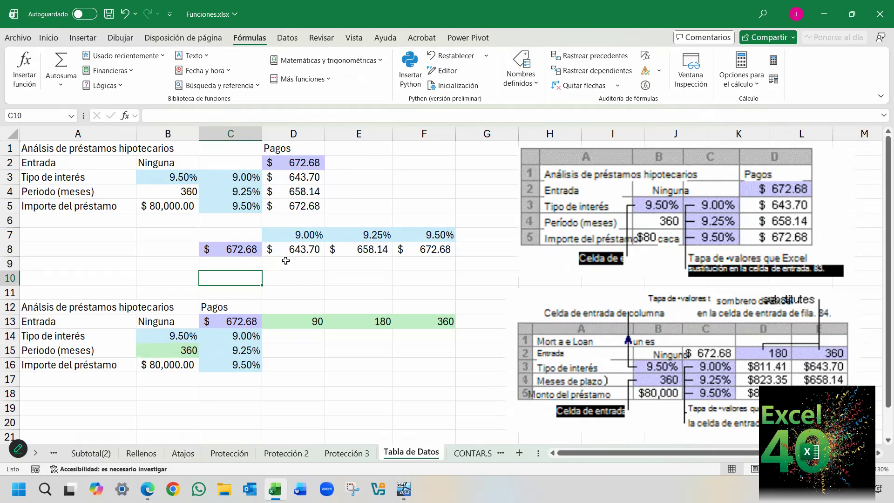
# - Select the rates in C3:C5, read the section on two-variable data tables on the Microsoft support page in Edge, and return to the Excel sheet
pyautogui.moveTo(239, 180); pyautogui.dragTo(240, 205)
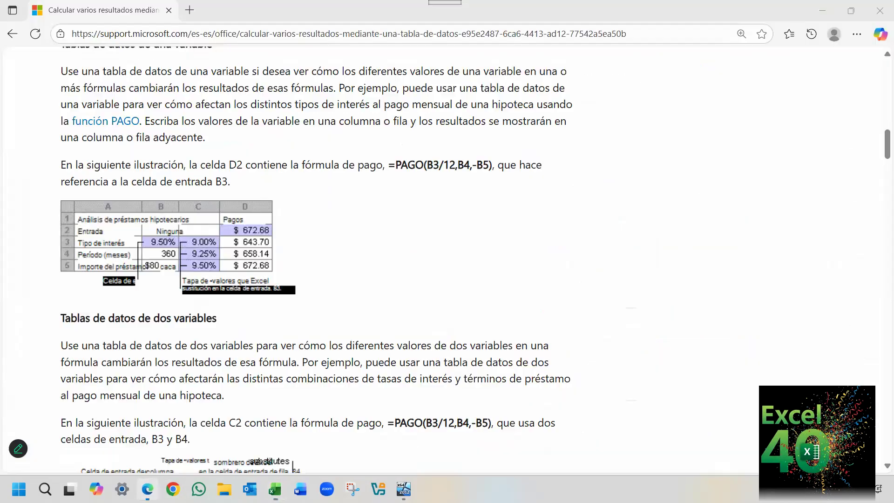
pyautogui.click(147, 488)
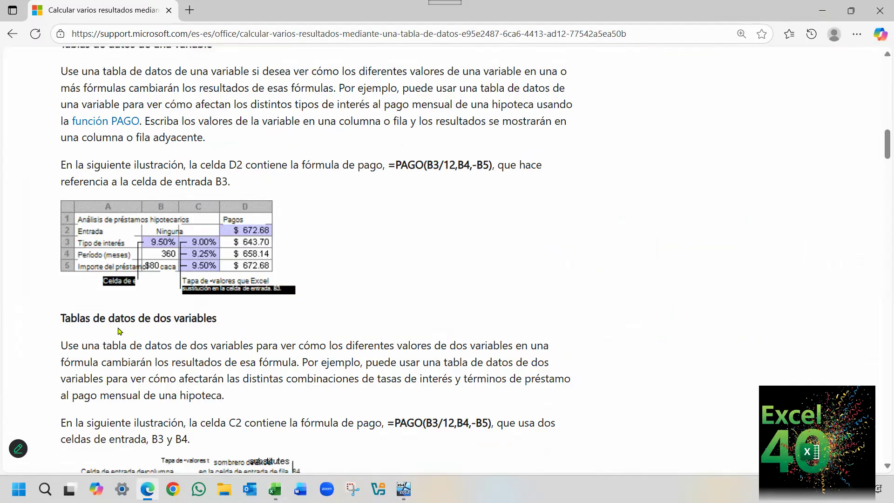
pyautogui.scroll(-2, 120, 331)
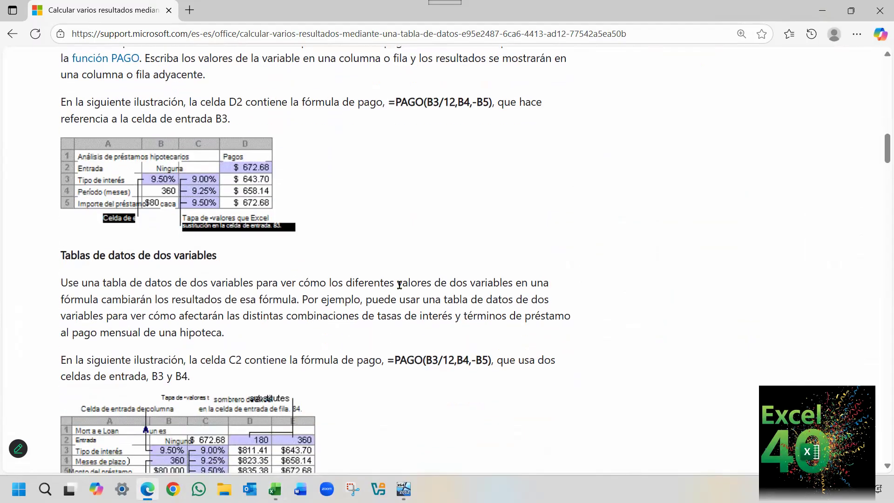
pyautogui.scroll(-4, 497, 294)
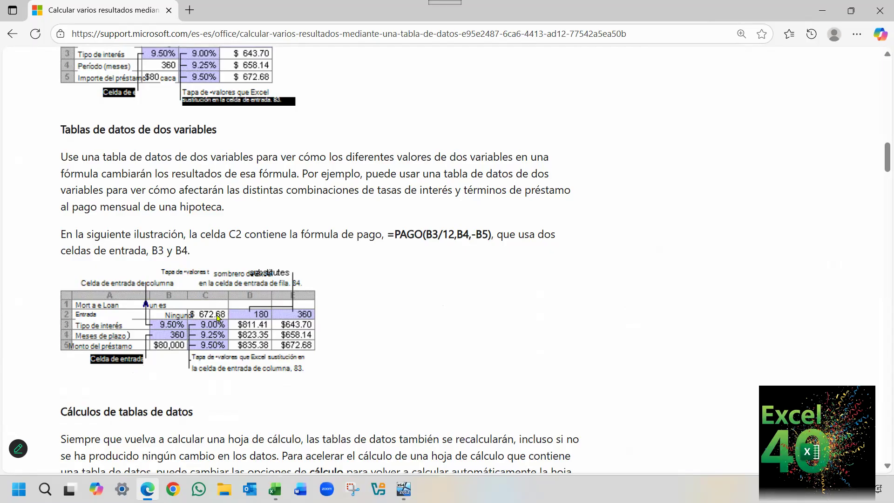
pyautogui.click(275, 488)
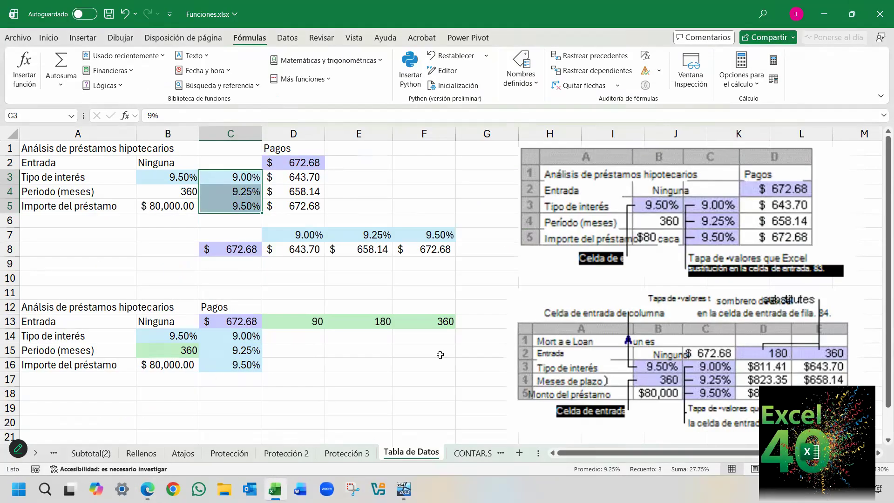
pyautogui.click(681, 364)
pyautogui.click(432, 380)
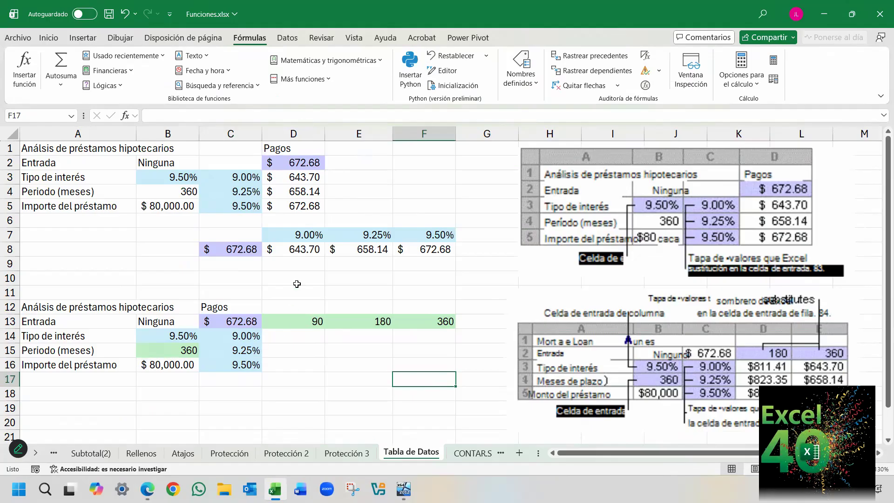
# - Examine the one-variable tables in C7:F8 and C2:D5, and compare the payment formulas in C13, C8 and D2
pyautogui.moveTo(238, 240); pyautogui.dragTo(409, 247)
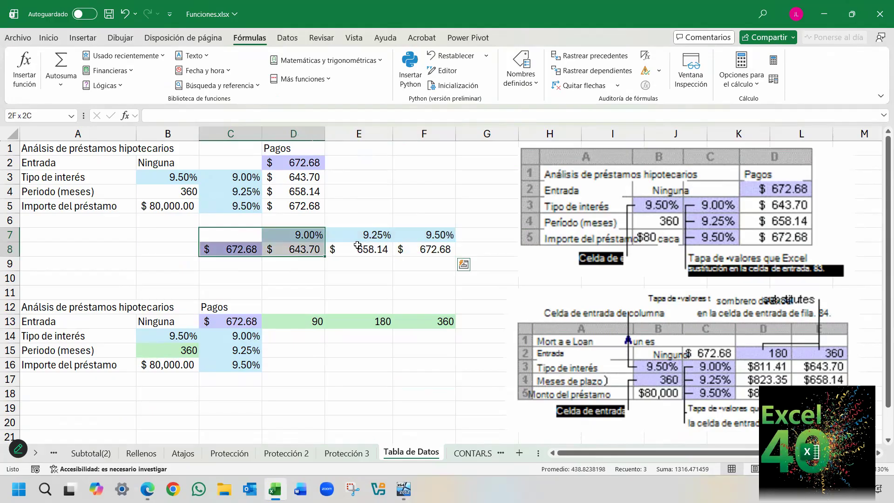
pyautogui.click(243, 162)
pyautogui.moveTo(242, 162); pyautogui.dragTo(301, 204)
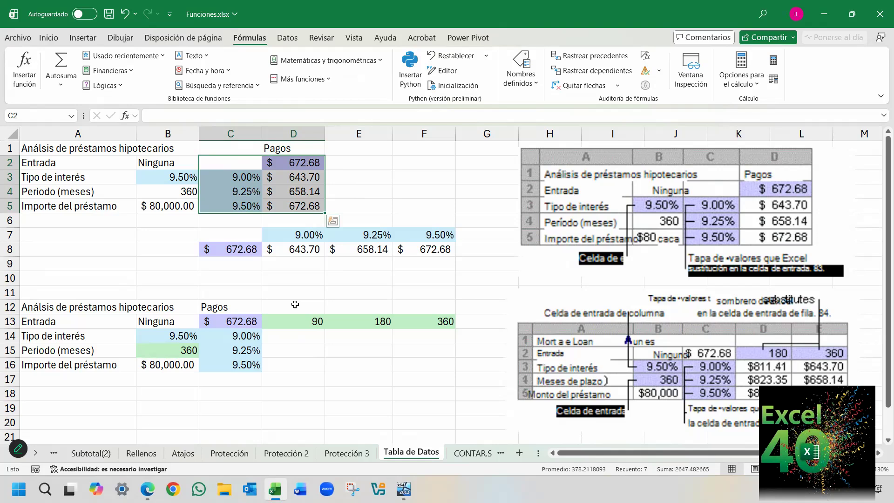
pyautogui.click(228, 322)
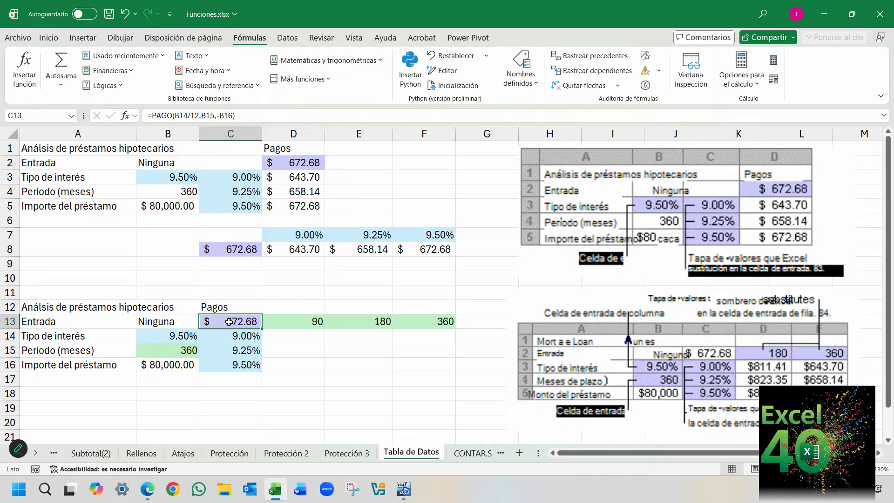
pyautogui.click(242, 250)
pyautogui.doubleClick(241, 250)
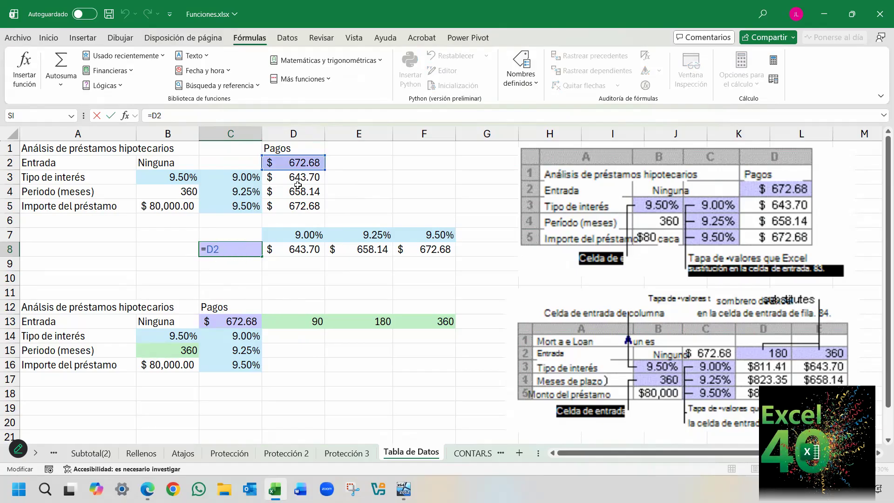
pyautogui.doubleClick(298, 163)
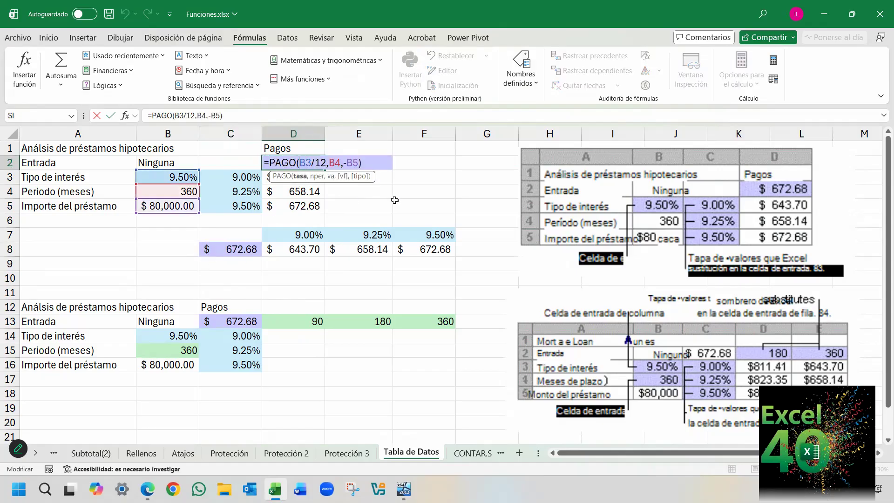
pyautogui.press('Escape')
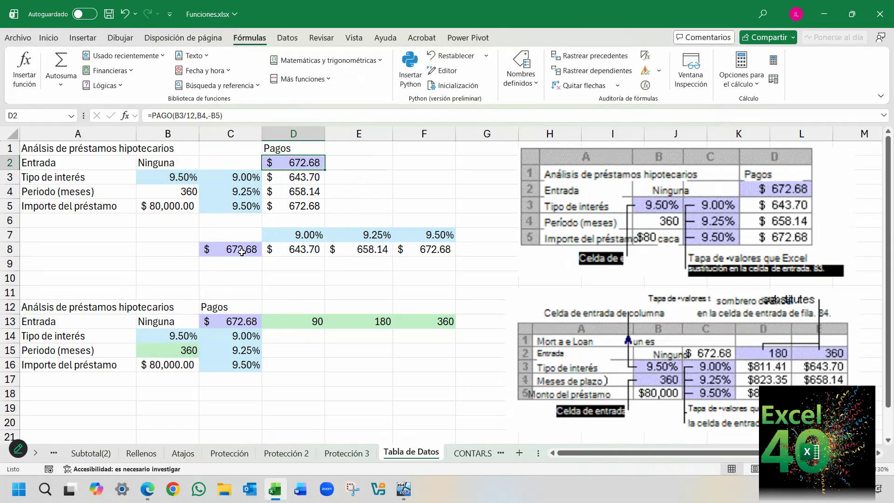
pyautogui.click(242, 250)
pyautogui.doubleClick(242, 250)
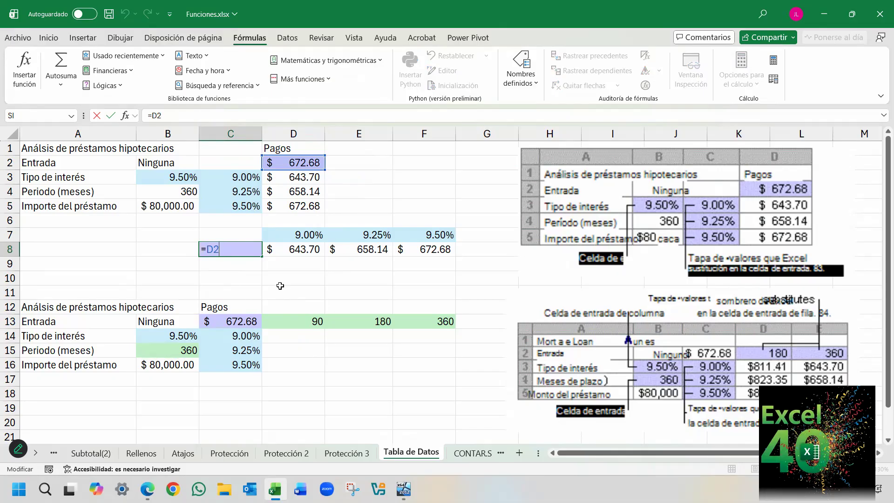
pyautogui.press('Escape')
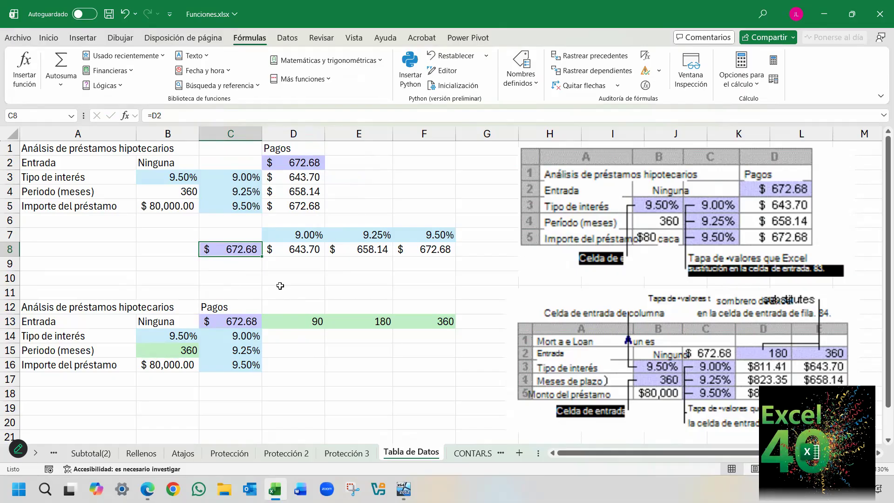
# - Review the rates in C14:C16 and the terms in D13:F13, and copy the block A12:F16 to A20
pyautogui.click(246, 336)
pyautogui.moveTo(247, 336); pyautogui.dragTo(244, 361)
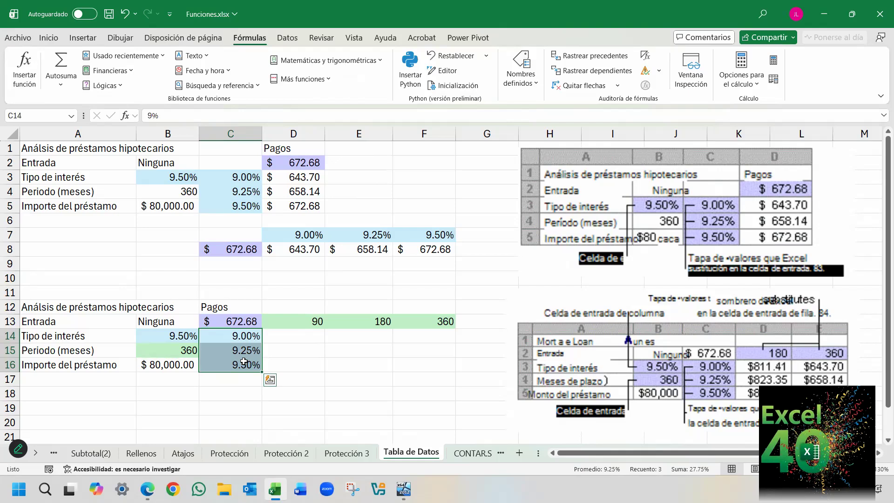
pyautogui.moveTo(300, 322); pyautogui.dragTo(417, 320)
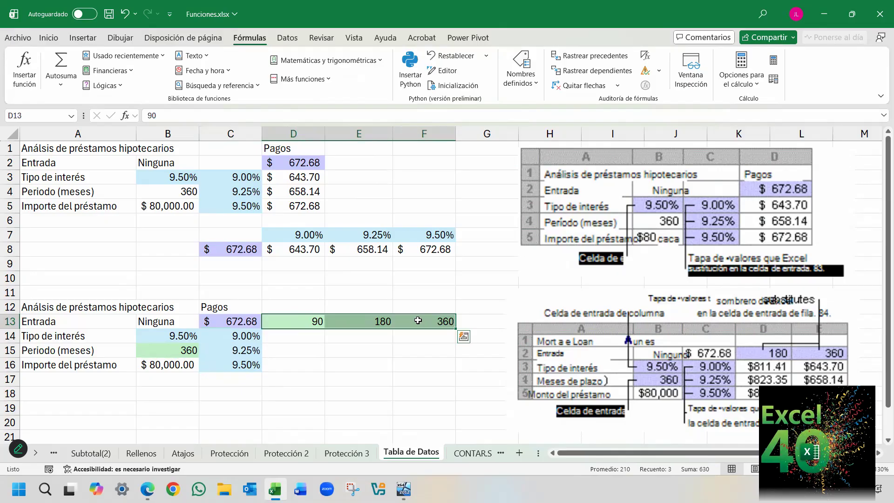
pyautogui.moveTo(110, 307); pyautogui.dragTo(447, 369)
pyautogui.hotkey('ctrl', 'c')
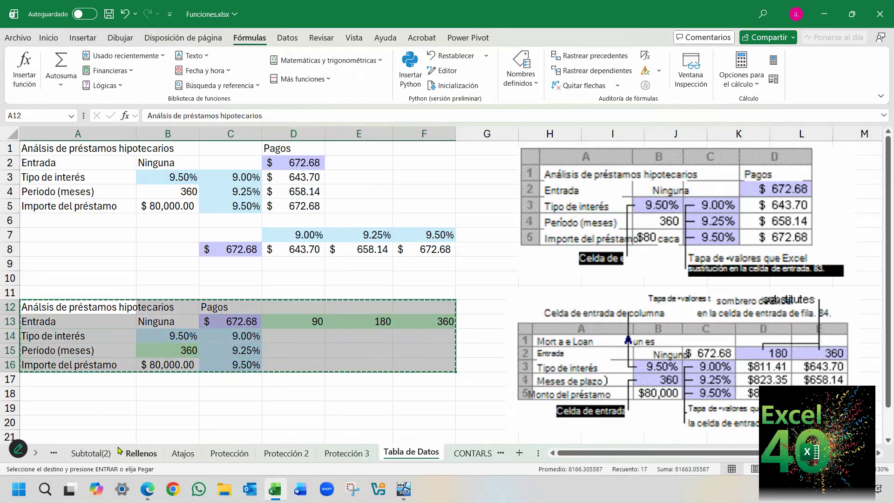
pyautogui.click(89, 420)
pyautogui.hotkey('ctrl', 'v')
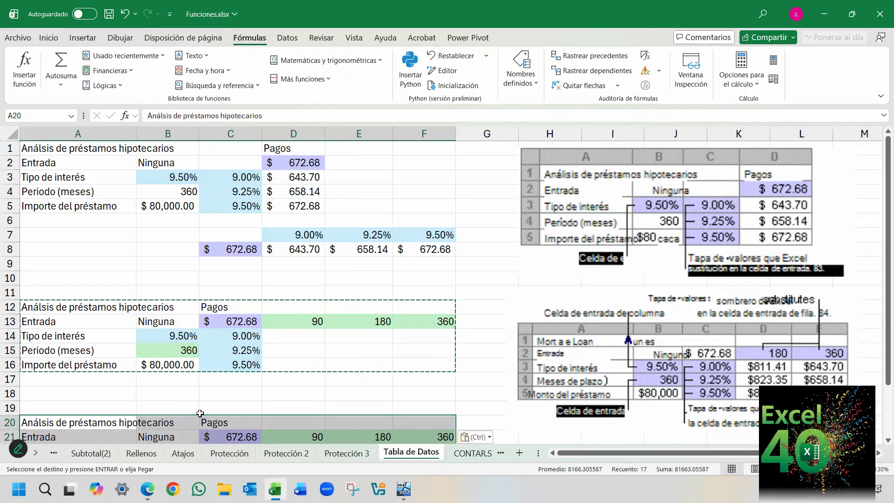
# - Replace the term in D21 of the copied block with the formula =TRANSPONER(C22:C24)
pyautogui.scroll(-3, 200, 413)
pyautogui.press('Down')
pyautogui.press('Down')
pyautogui.press('Right')
pyautogui.press('Right')
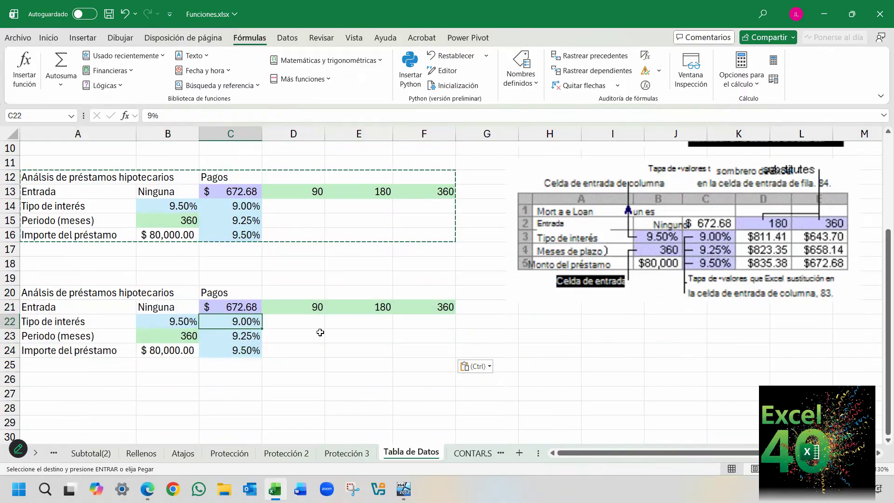
pyautogui.moveTo(310, 306); pyautogui.dragTo(400, 305)
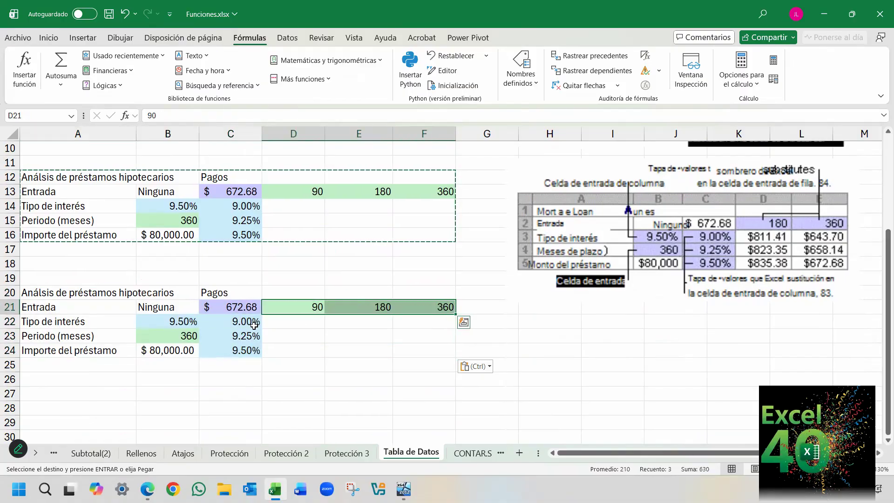
pyautogui.moveTo(253, 324); pyautogui.dragTo(254, 350)
pyautogui.click(295, 309)
pyautogui.press('Escape')
pyautogui.write('=tra')
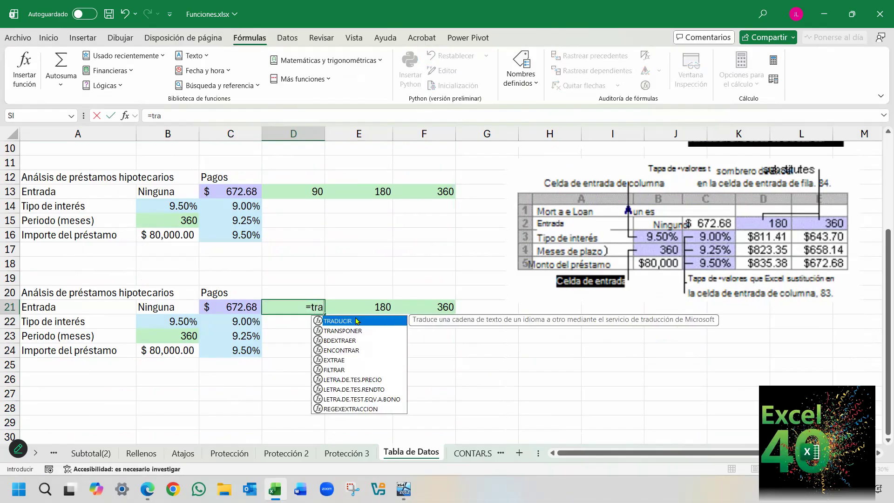
pyautogui.press('Down')
pyautogui.press('Tab')
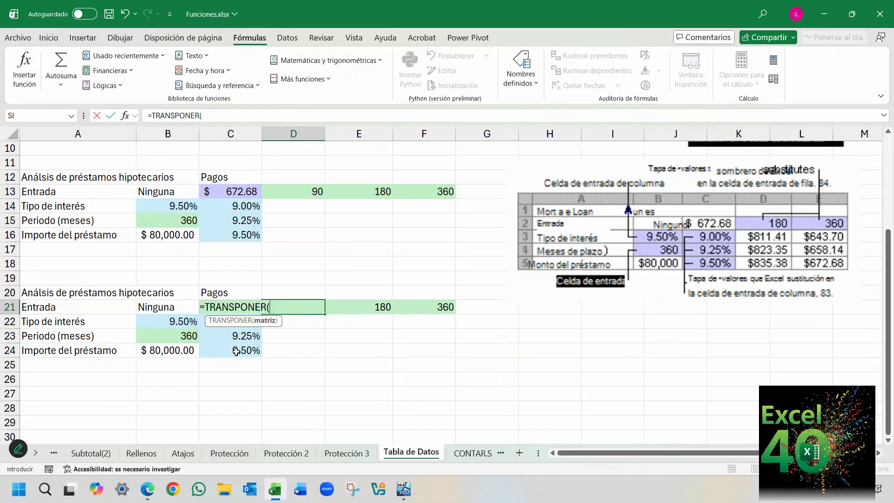
pyautogui.moveTo(236, 351); pyautogui.dragTo(235, 322)
pyautogui.press('Return')
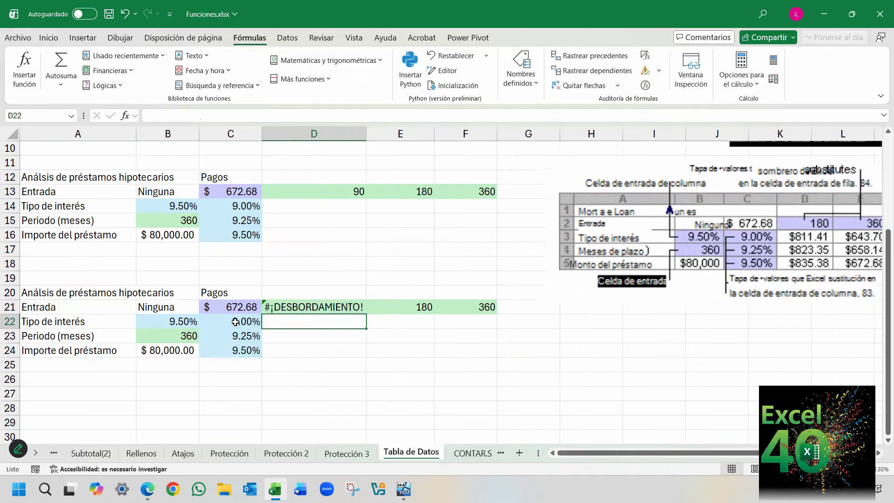
# - Clear the terms in E21:F21 so the transposed rates can spill across the row
pyautogui.press('Up')
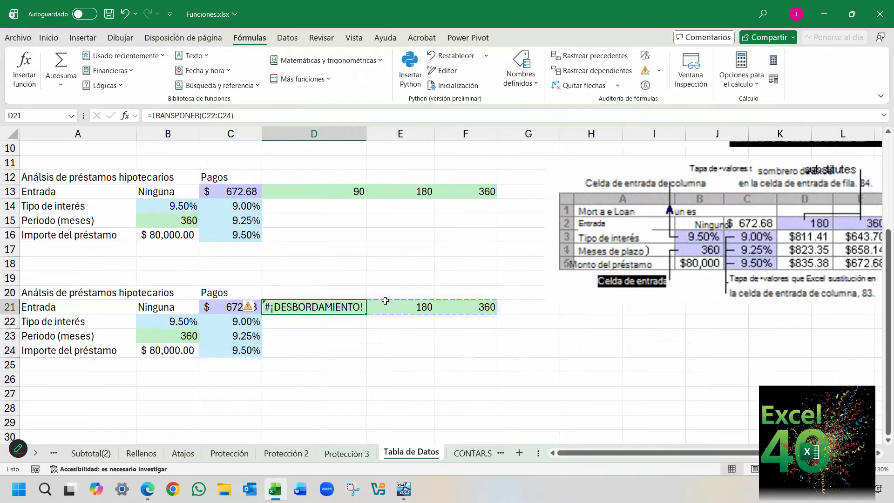
pyautogui.click(424, 305)
pyautogui.moveTo(425, 304); pyautogui.dragTo(441, 306)
pyautogui.press('Delete')
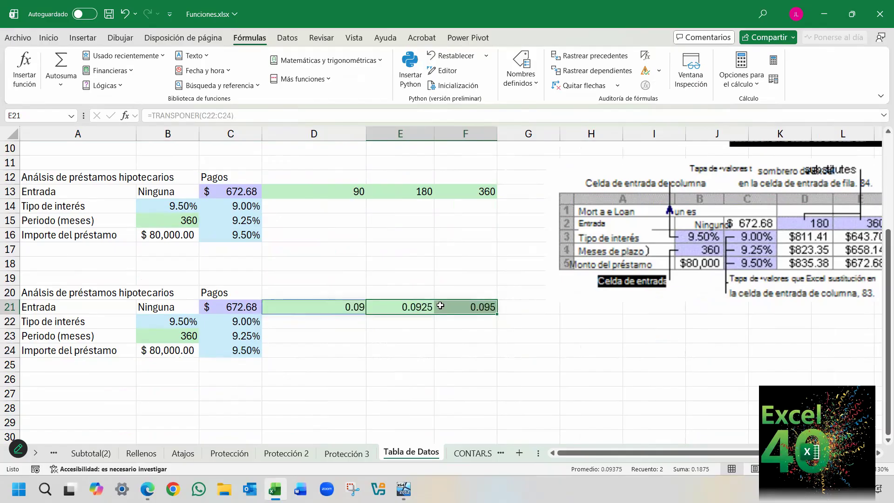
# - Copy the percentage format and blue fill of C14 to the transposed rates in D21:F21
pyautogui.moveTo(251, 206); pyautogui.dragTo(251, 220)
pyautogui.click(251, 207)
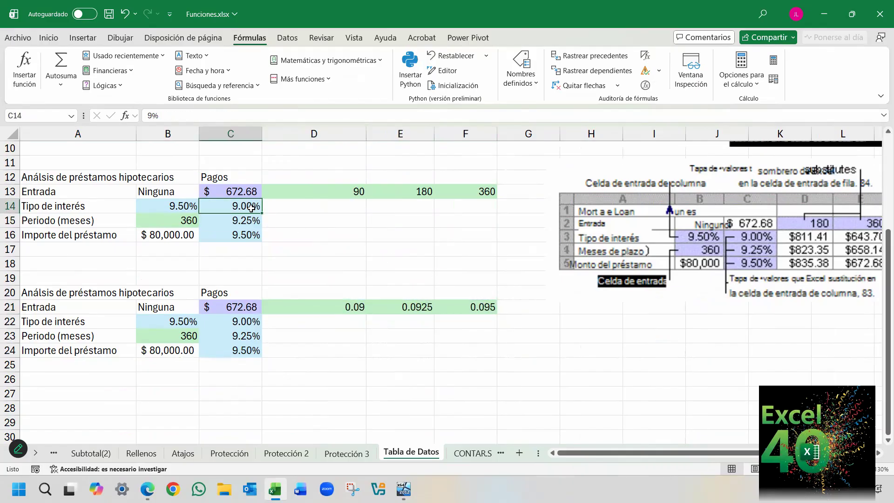
pyautogui.click(49, 38)
pyautogui.click(43, 84)
pyautogui.moveTo(298, 307); pyautogui.dragTo(450, 308)
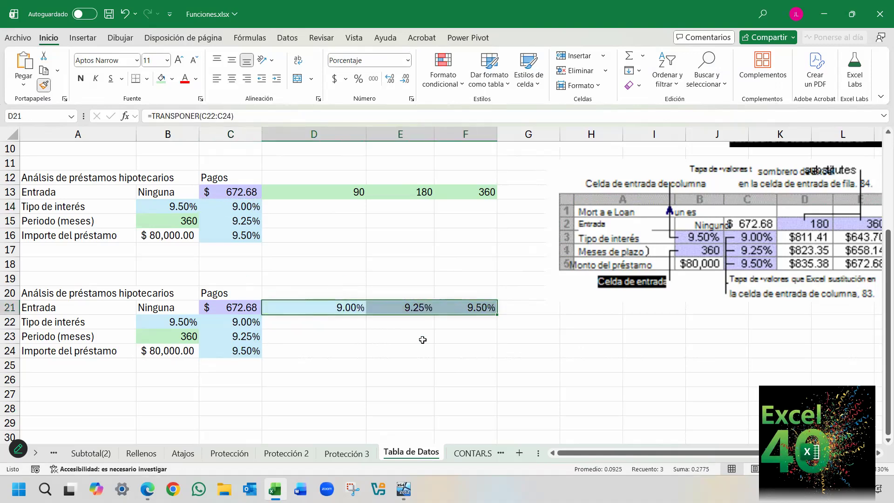
# - Clear the rates in C22:C24 and enter =TRANSPONER(D13:F13) in C22 to list the terms vertically
pyautogui.doubleClick(251, 323)
pyautogui.click(250, 349)
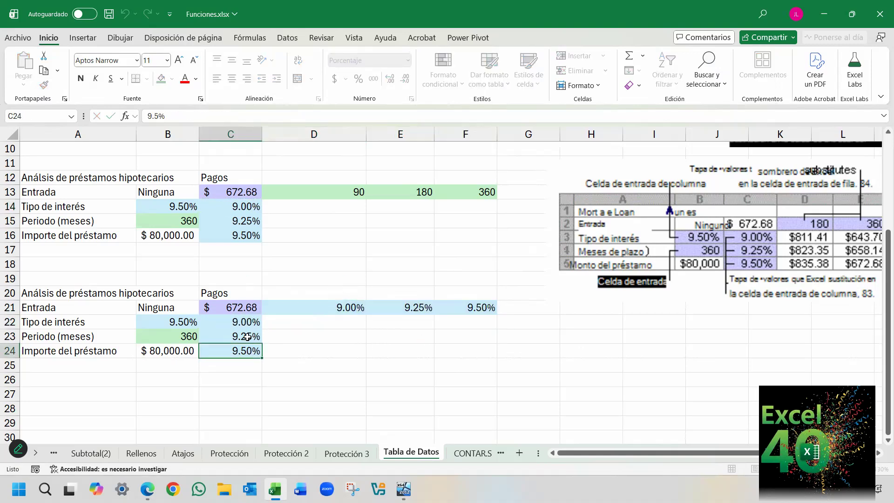
pyautogui.moveTo(244, 321); pyautogui.dragTo(255, 351)
pyautogui.press('Delete')
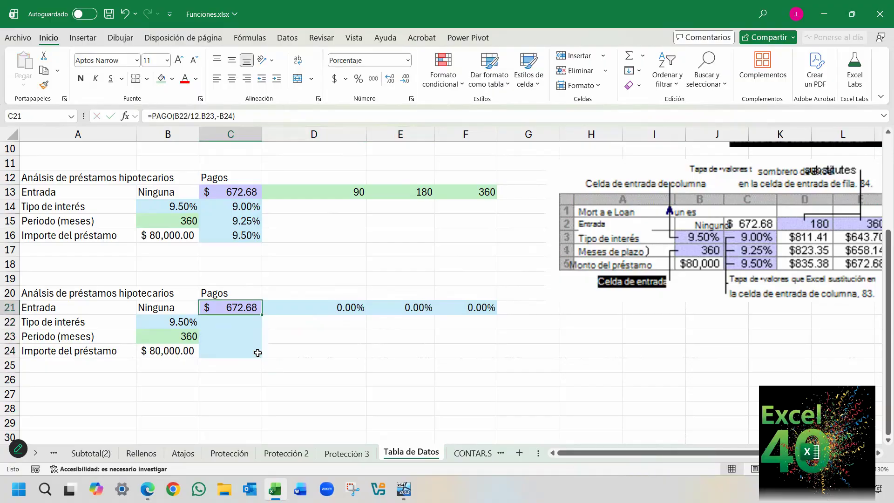
pyautogui.write('=tr')
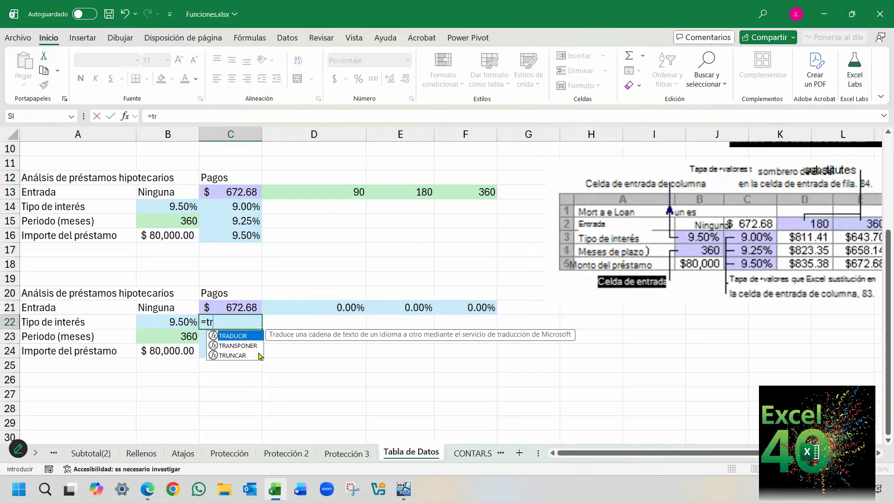
pyautogui.press('Down')
pyautogui.press('Tab')
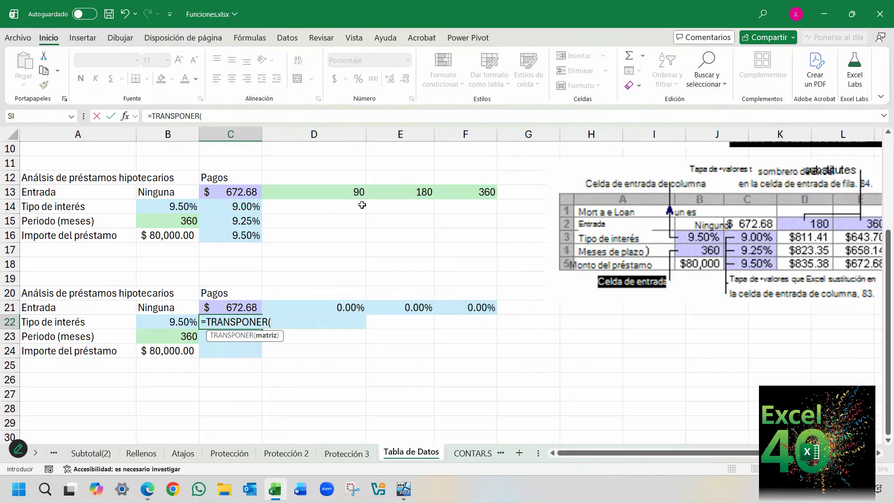
pyautogui.moveTo(356, 194); pyautogui.dragTo(442, 193)
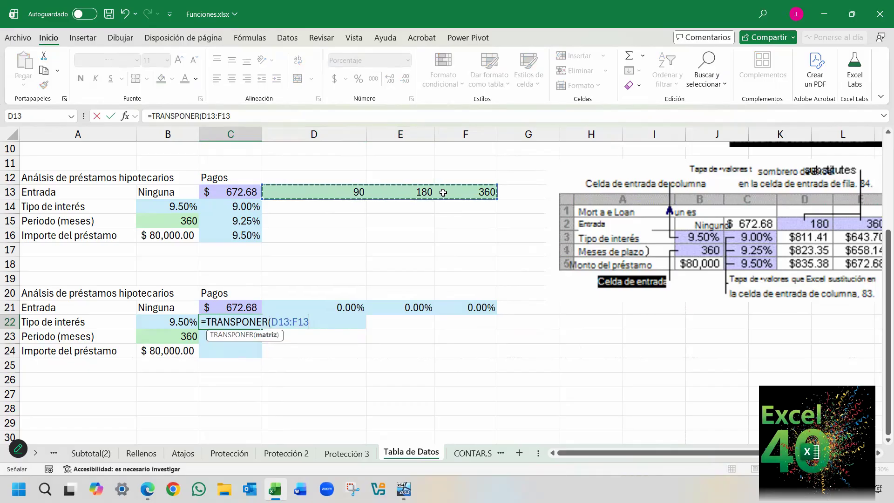
pyautogui.press('Return')
pyautogui.press('Up')
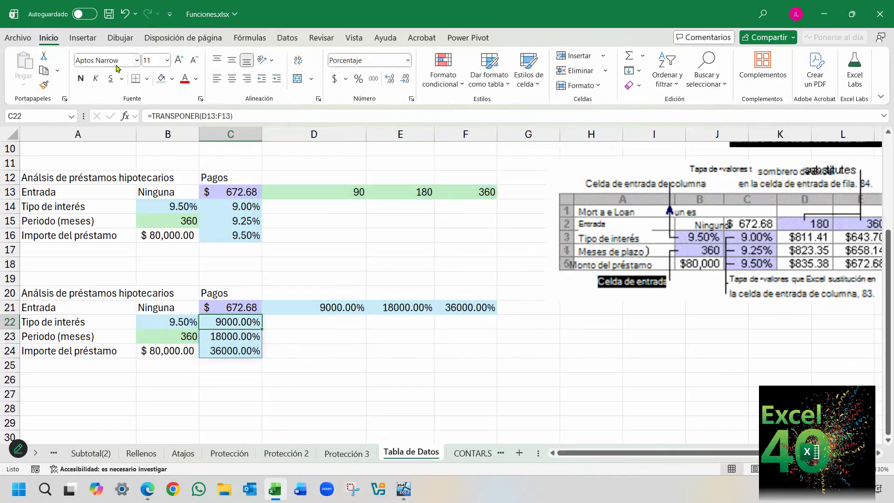
# - Copy the green number formatting of D13:F13 to the terms in C22:C24
pyautogui.moveTo(345, 194); pyautogui.dragTo(454, 192)
pyautogui.doubleClick(44, 84)
pyautogui.moveTo(232, 322); pyautogui.dragTo(231, 350)
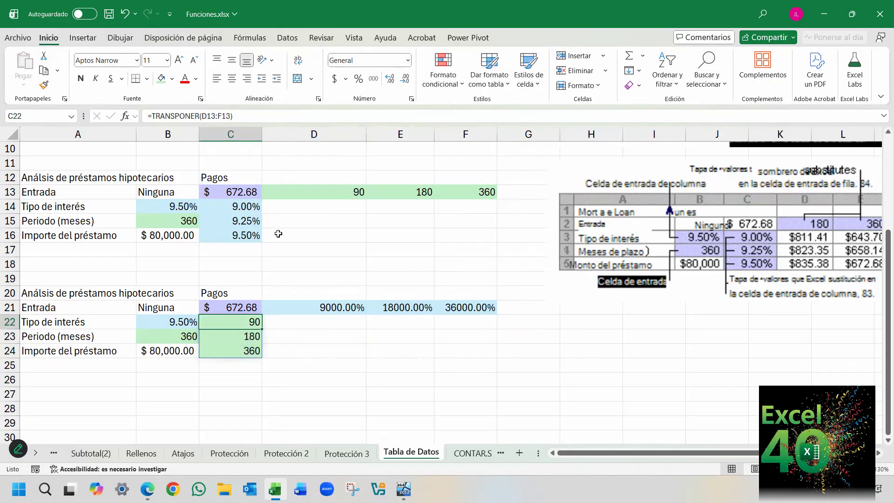
# - Examine the input cells B3, B14 and B15 against their value ranges C3:C5, D7:F7, C14:C16 and D13:F13, and check D21:F21
pyautogui.scroll(3, 278, 234)
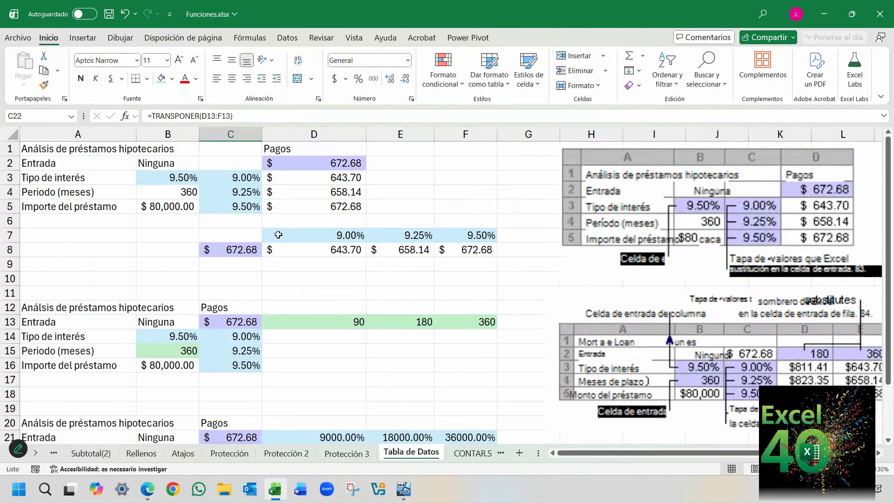
pyautogui.click(177, 180)
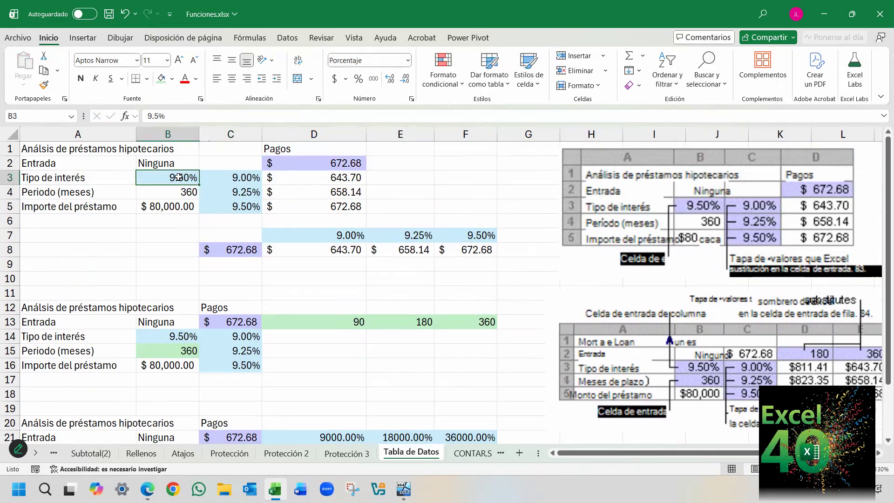
pyautogui.moveTo(223, 180); pyautogui.dragTo(228, 208)
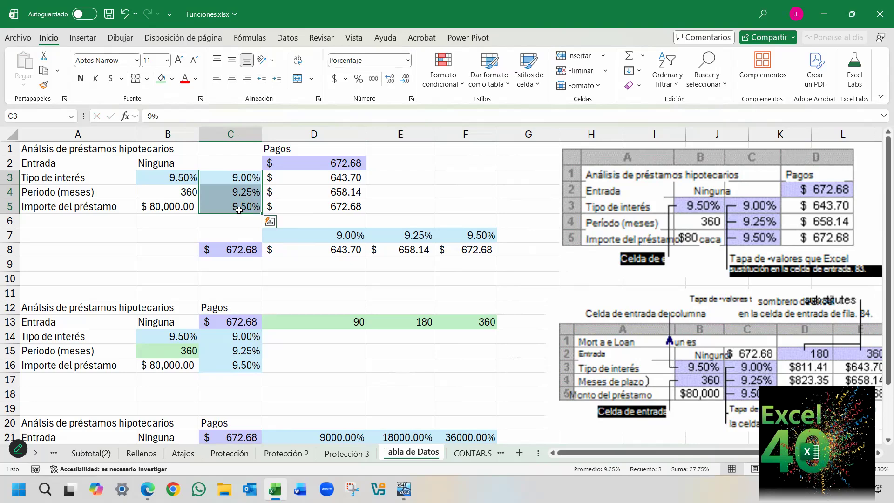
pyautogui.click(326, 235)
pyautogui.moveTo(369, 238); pyautogui.dragTo(460, 236)
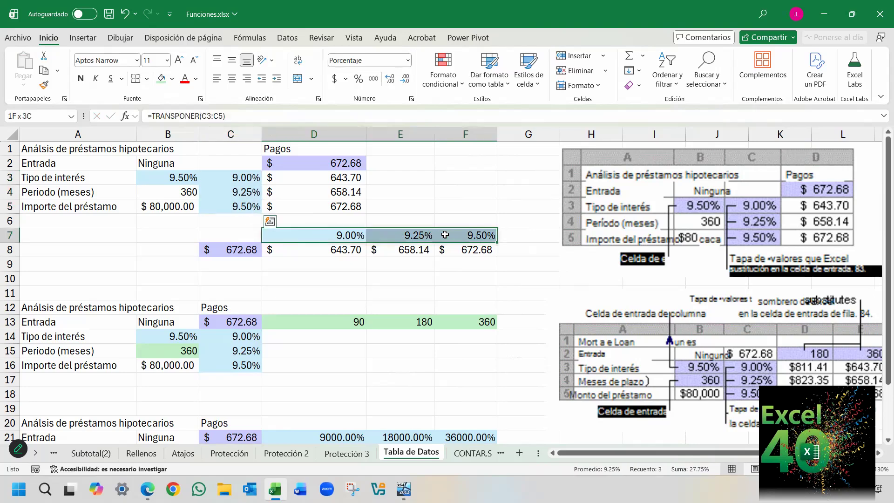
pyautogui.click(182, 338)
pyautogui.moveTo(227, 336); pyautogui.dragTo(229, 366)
pyautogui.click(153, 353)
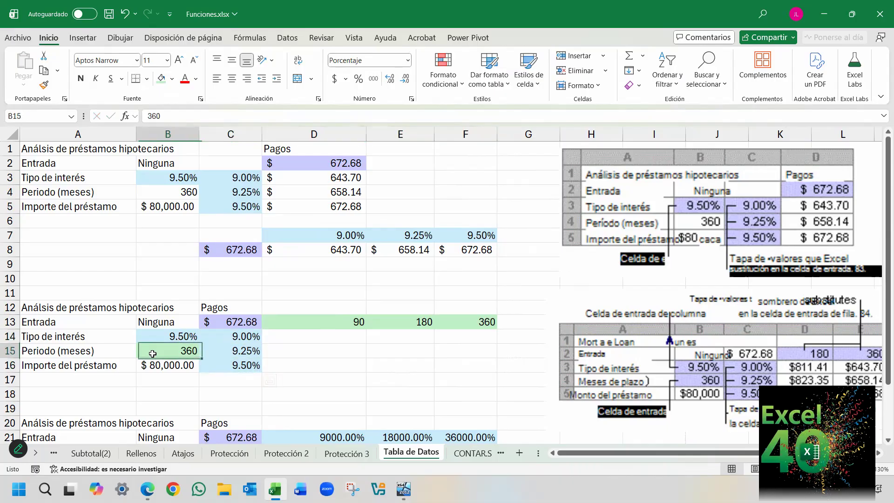
pyautogui.moveTo(285, 322); pyautogui.dragTo(444, 319)
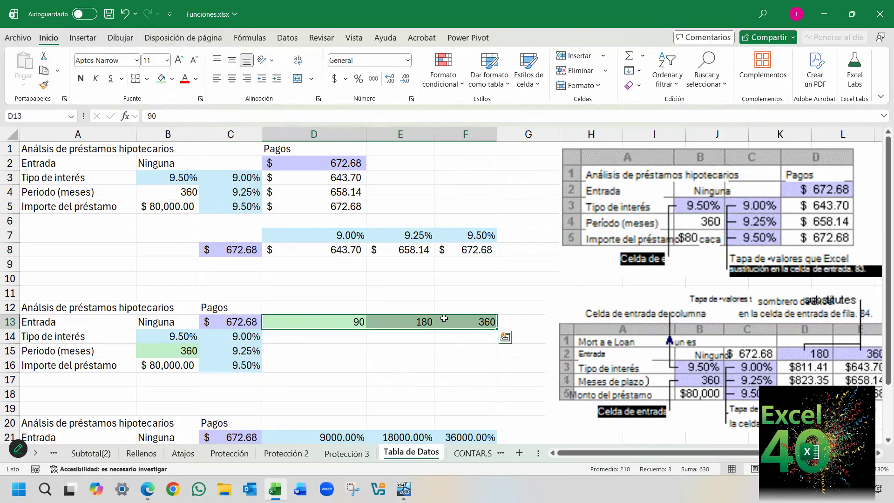
pyautogui.scroll(-2, 395, 305)
pyautogui.moveTo(329, 347); pyautogui.dragTo(454, 354)
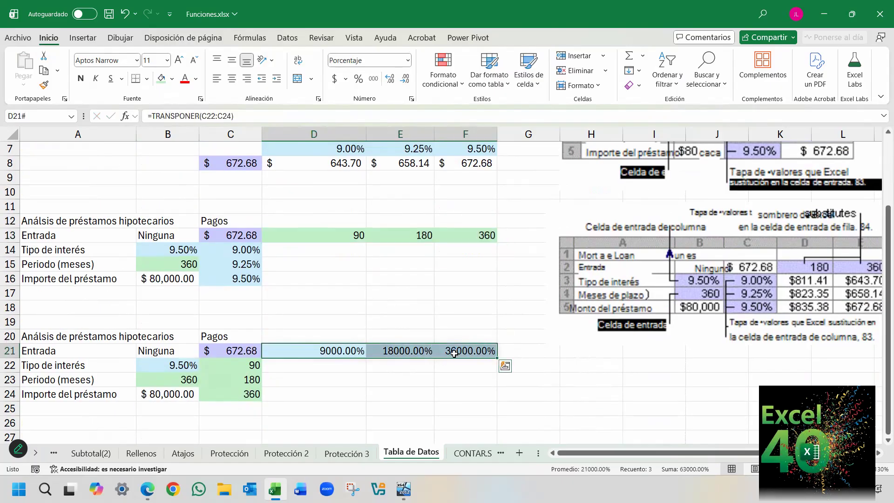
# - Try copying the percentage format of C14:C16 to D21:F21, and undo the change
pyautogui.moveTo(250, 252); pyautogui.dragTo(251, 278)
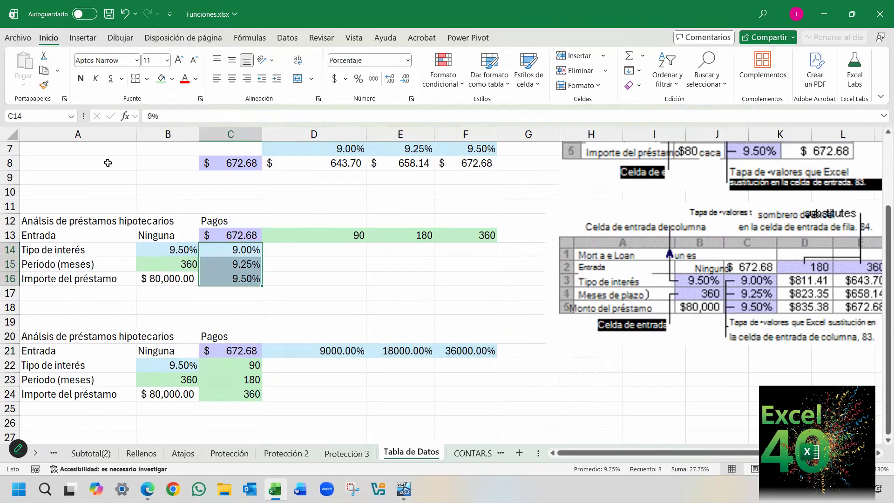
pyautogui.click(44, 85)
pyautogui.moveTo(333, 350); pyautogui.dragTo(466, 352)
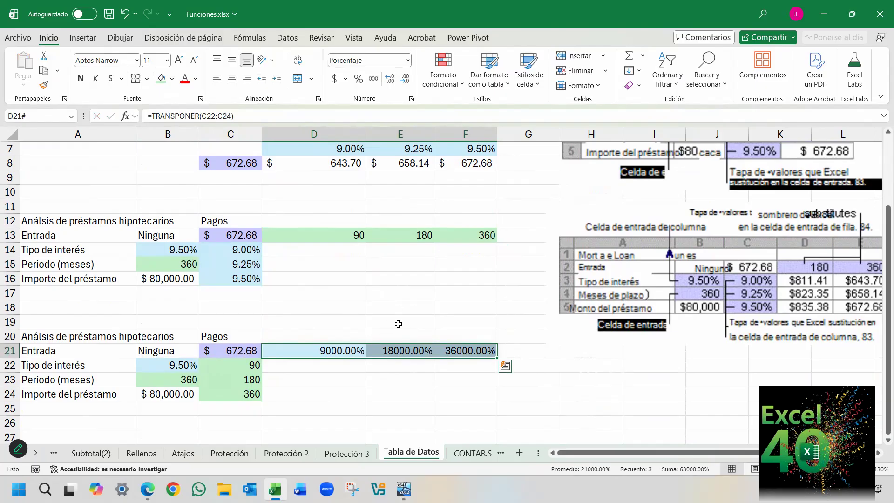
pyautogui.hotkey('ctrl', 'z')
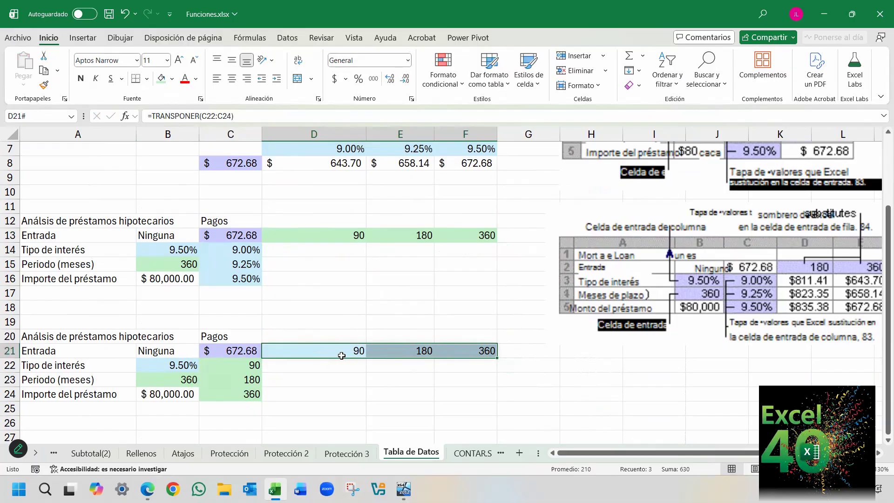
# - Replace the contents of D21:F21 with the interest rates 9.00%, 9.25% and 9.50%
pyautogui.click(341, 354)
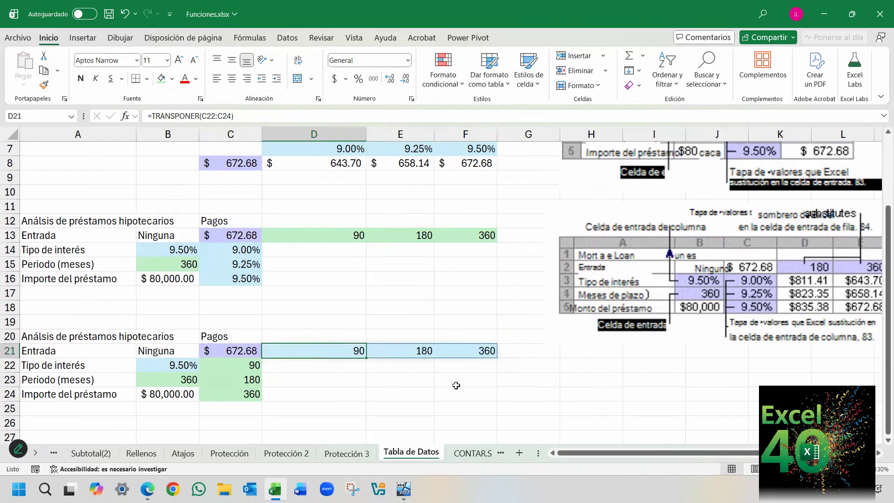
pyautogui.write('9.00')
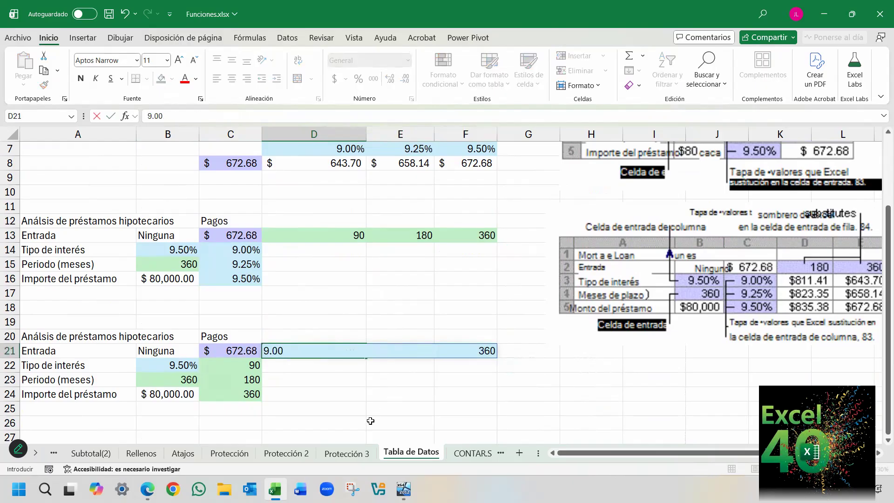
pyautogui.press('Tab')
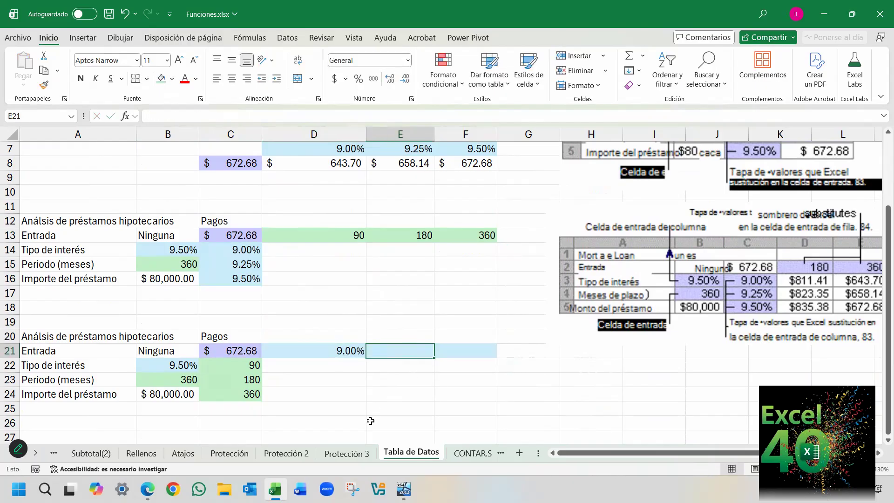
pyautogui.write('9.25%')
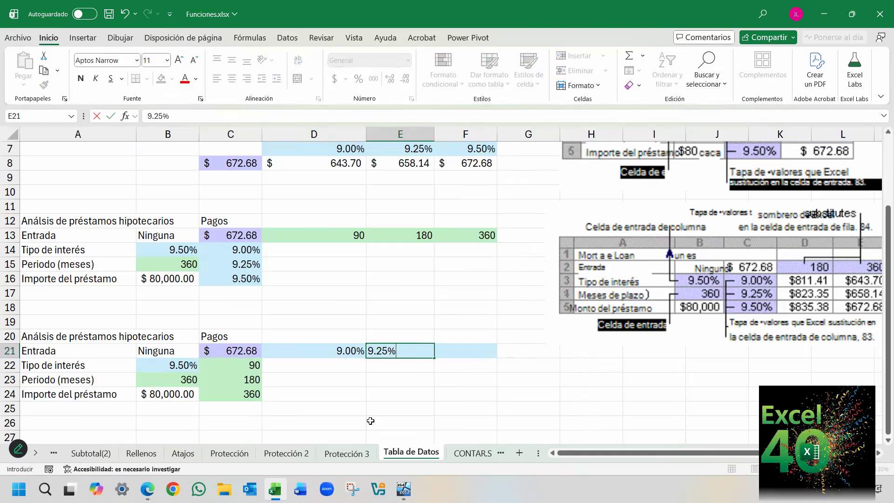
pyautogui.press('Tab')
pyautogui.write('9.50%')
pyautogui.press('Return')
# - Check the rate values in D21:F21 cell by cell, finishing on the empty cell D22
pyautogui.press('Up')
pyautogui.press('Left')
pyautogui.press('Left')
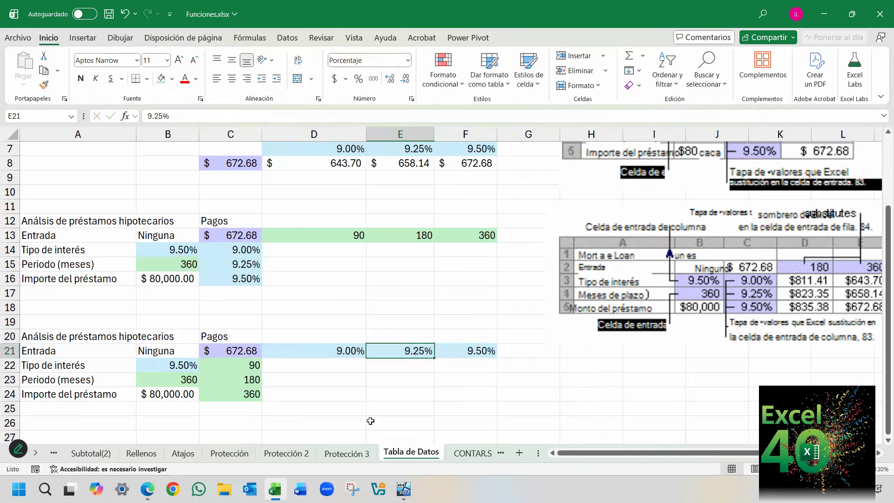
pyautogui.press('Right')
pyautogui.press('Left')
pyautogui.press('Right')
pyautogui.press('Left')
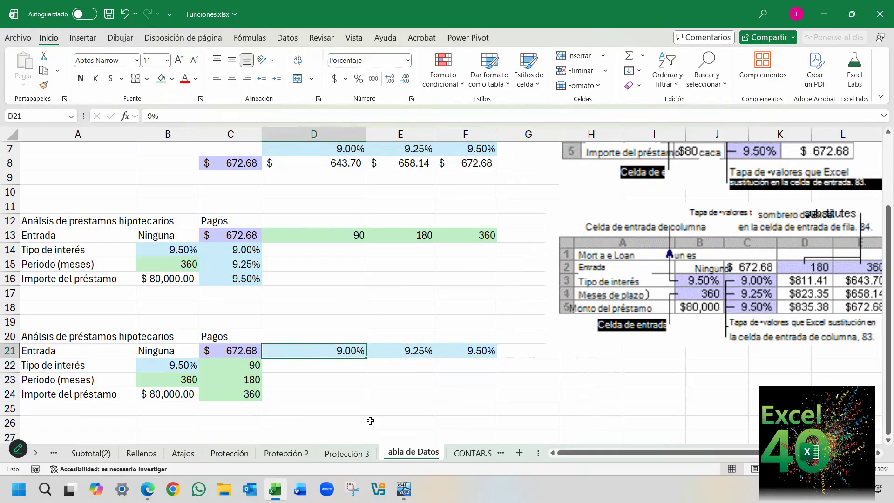
pyautogui.press('Right')
pyautogui.press('Left')
pyautogui.press('Down')
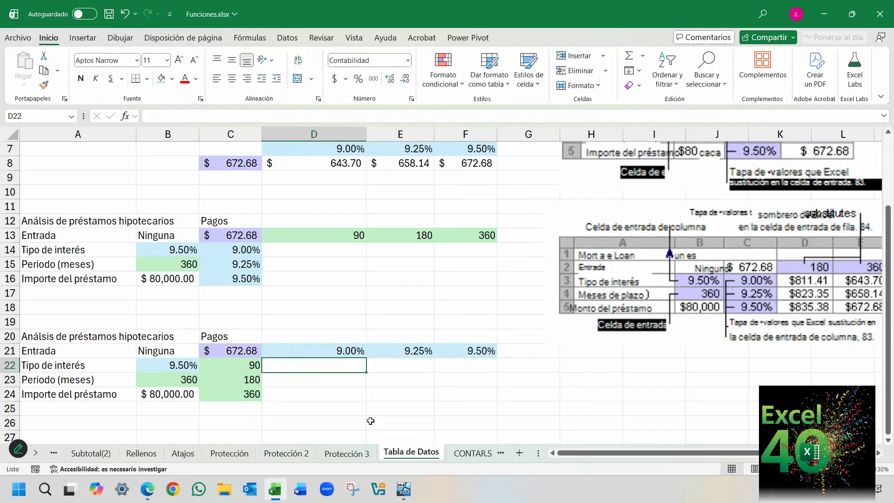
# - Locate the Data Table command among the what-if analysis options without running it
pyautogui.scroll(1, 341, 272)
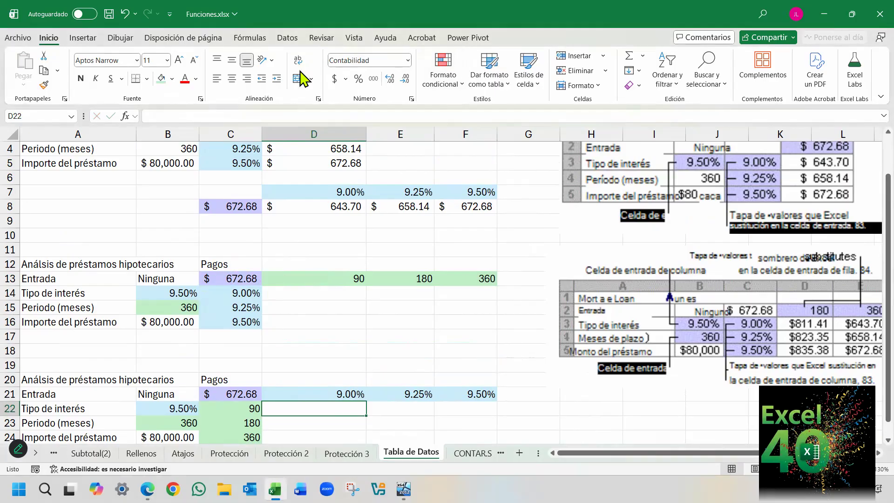
pyautogui.click(284, 42)
pyautogui.click(609, 91)
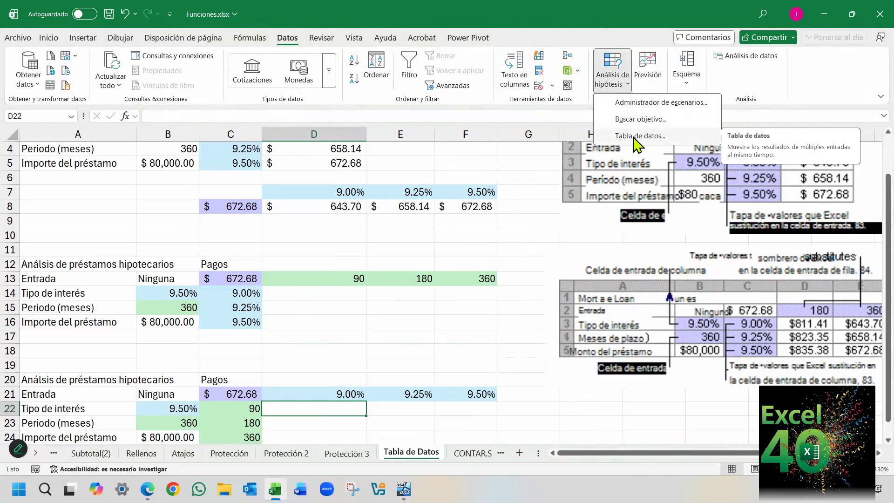
pyautogui.click(451, 226)
# - Review the rate and term ranges C14:C16, D13:F13, C22:C24 and D21:F21, and the payment formula in C13
pyautogui.moveTo(246, 293); pyautogui.dragTo(247, 322)
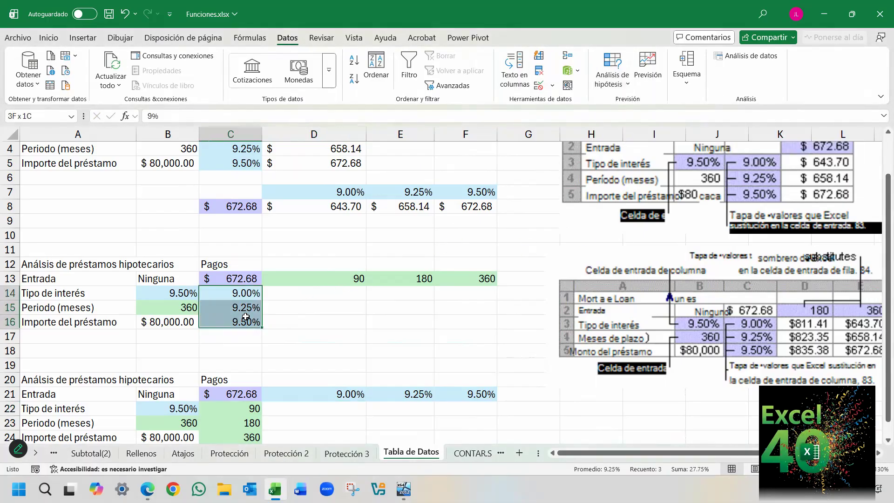
pyautogui.moveTo(301, 280); pyautogui.dragTo(445, 280)
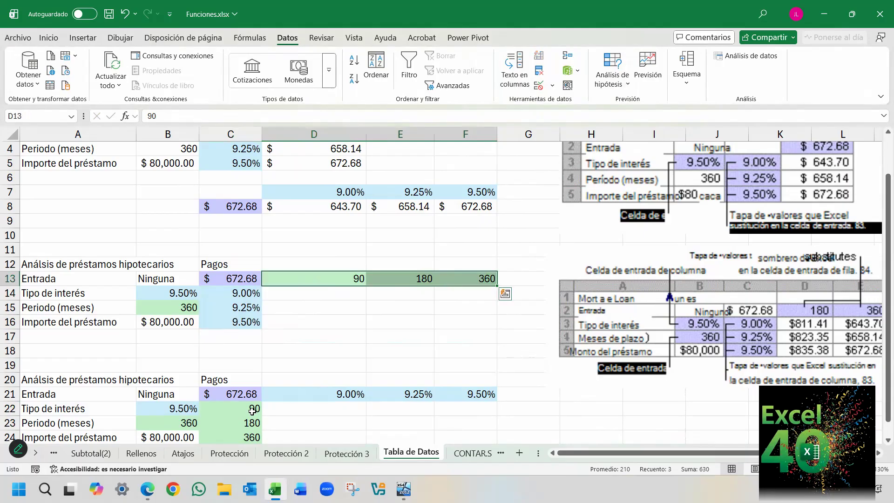
pyautogui.moveTo(253, 410); pyautogui.dragTo(252, 438)
pyautogui.moveTo(316, 394); pyautogui.dragTo(443, 392)
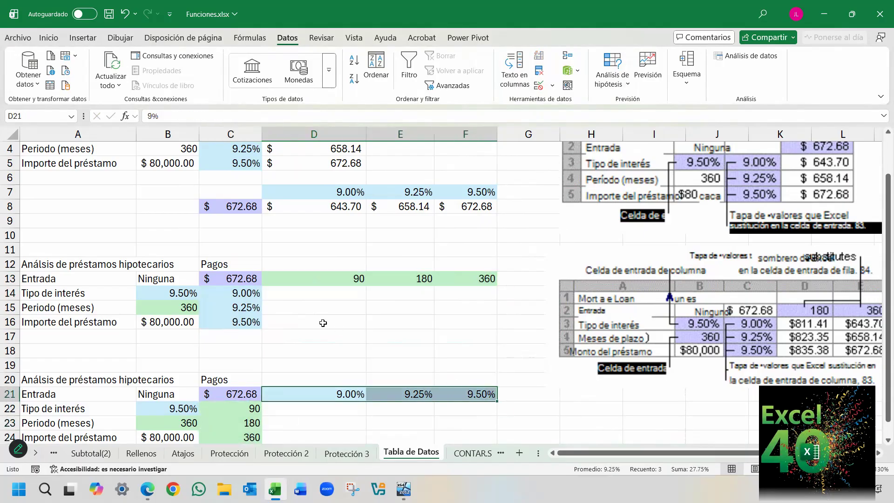
pyautogui.click(306, 294)
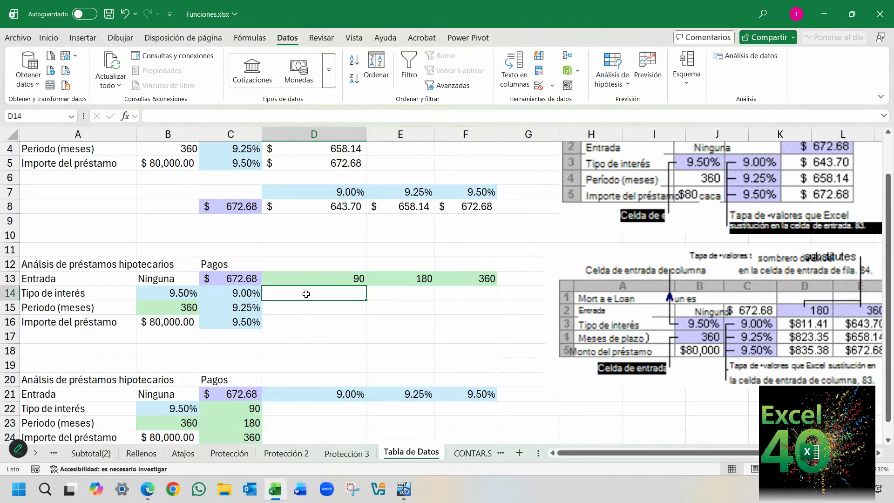
pyautogui.click(236, 277)
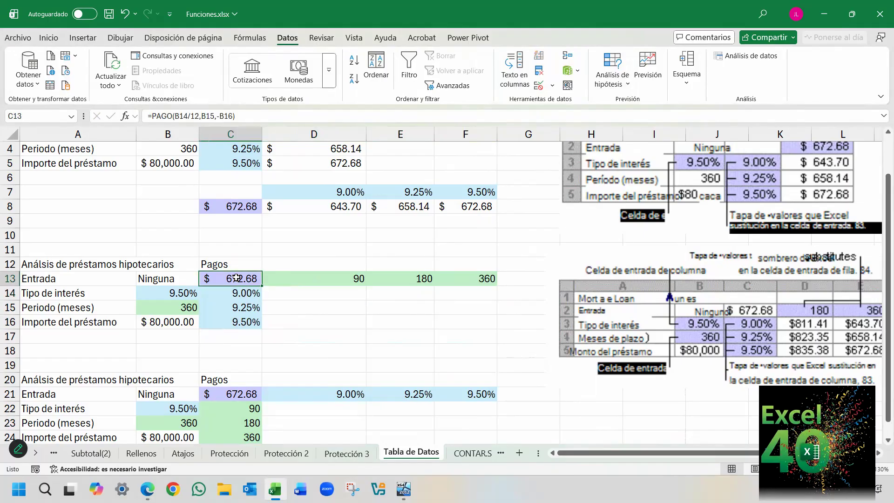
# - Start a data table on the range C13:F16 and place its dialog just below the selected range
pyautogui.moveTo(227, 276); pyautogui.dragTo(461, 325)
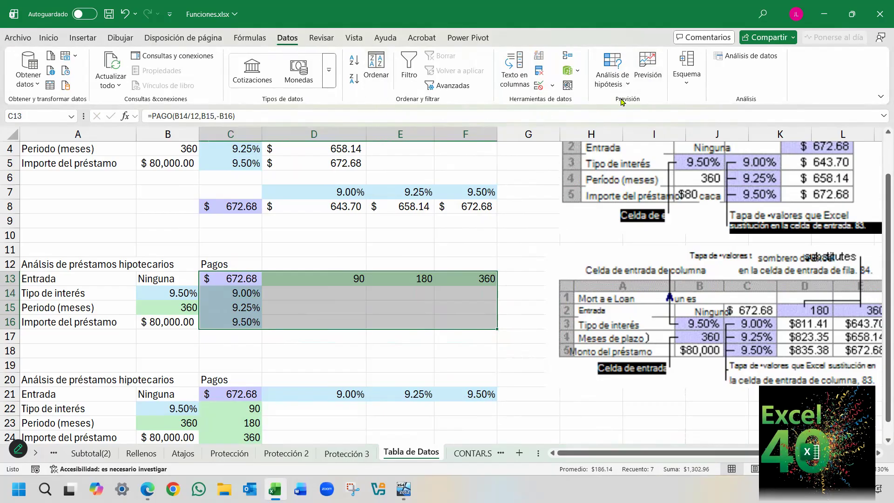
pyautogui.click(624, 84)
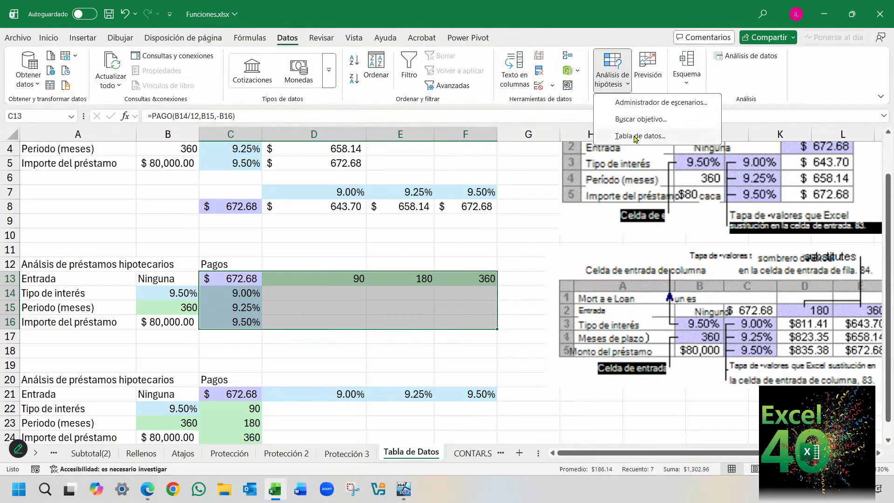
pyautogui.click(635, 137)
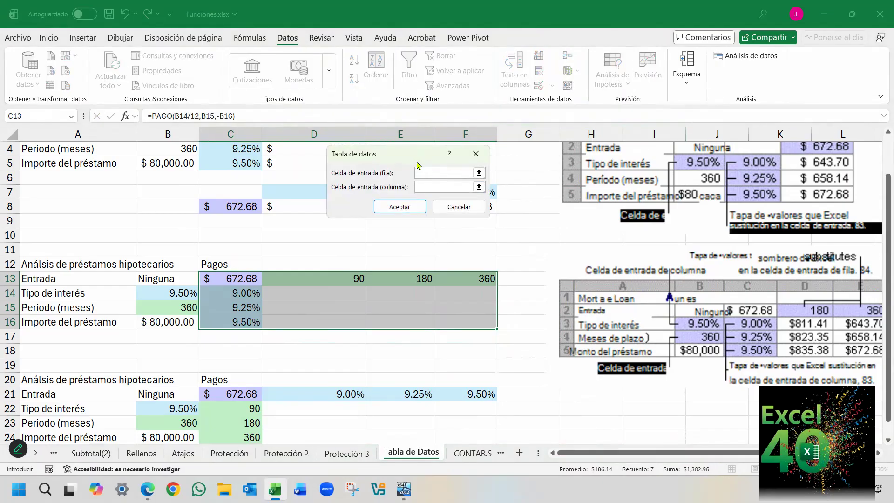
pyautogui.moveTo(418, 163); pyautogui.dragTo(351, 348)
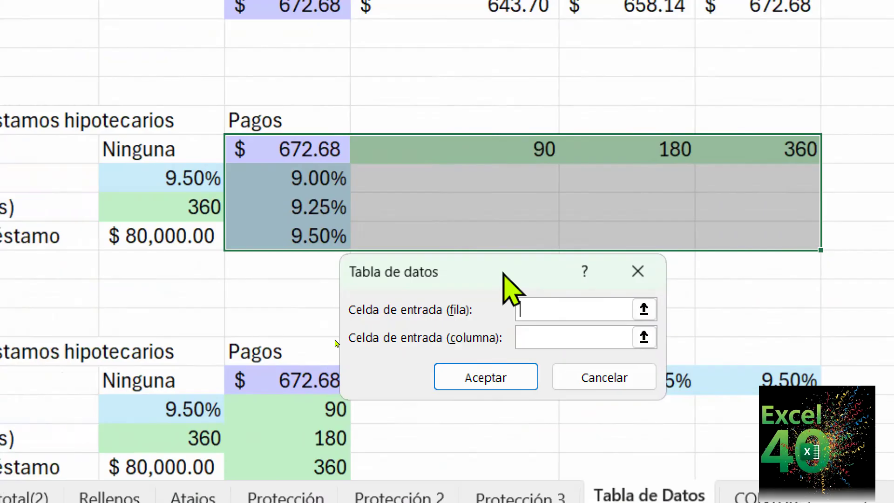
pyautogui.moveTo(503, 274); pyautogui.dragTo(388, 273)
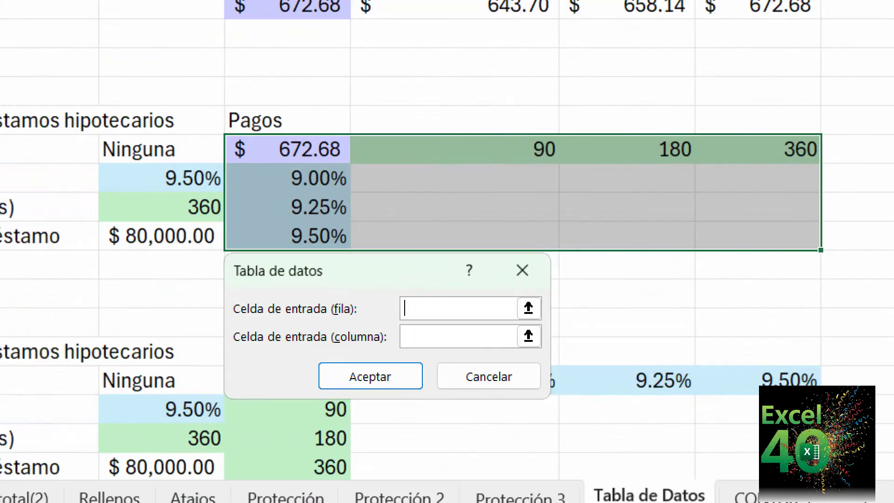
pyautogui.moveTo(542, 129); pyautogui.dragTo(560, 105)
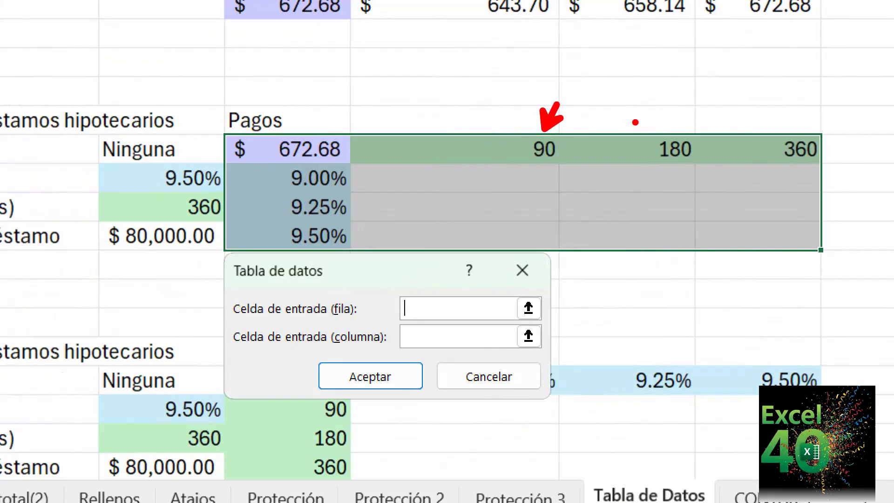
pyautogui.moveTo(651, 125); pyautogui.dragTo(676, 101)
pyautogui.moveTo(754, 125); pyautogui.dragTo(773, 110)
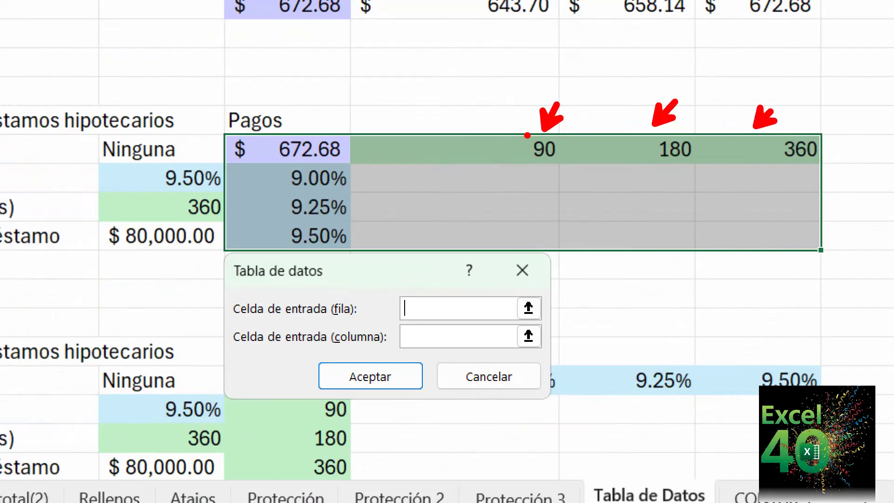
pyautogui.moveTo(173, 207); pyautogui.dragTo(127, 207)
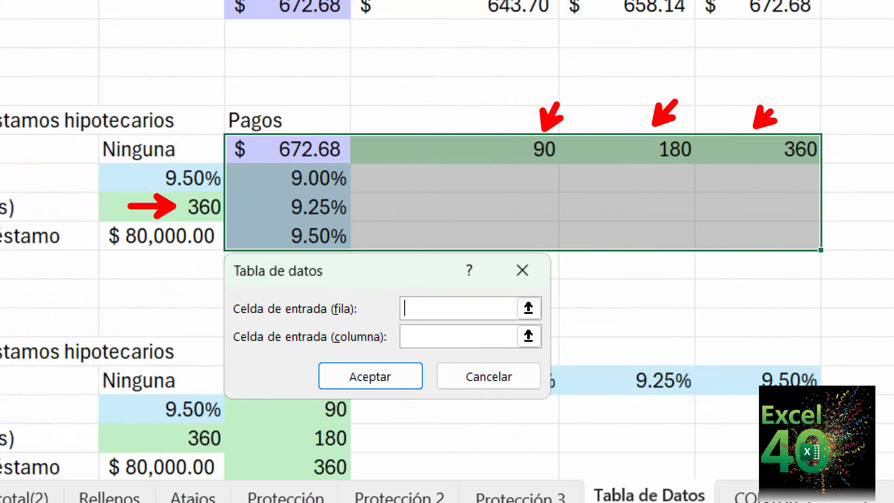
pyautogui.moveTo(283, 181)
pyautogui.mouseDown()
pyautogui.moveTo(267, 180)
pyautogui.moveTo(266, 207)
pyautogui.mouseUp()
pyautogui.moveTo(278, 238); pyautogui.dragTo(264, 251)
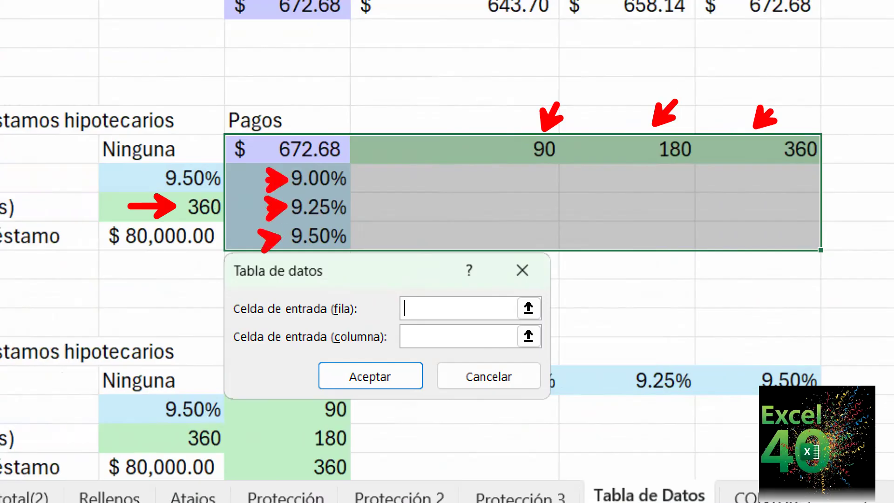
pyautogui.moveTo(159, 176); pyautogui.dragTo(132, 177)
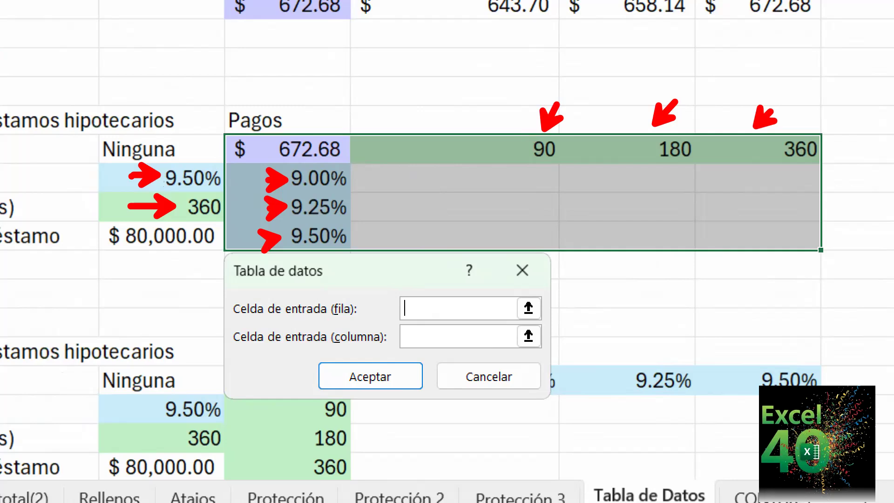
pyautogui.press('Escape')
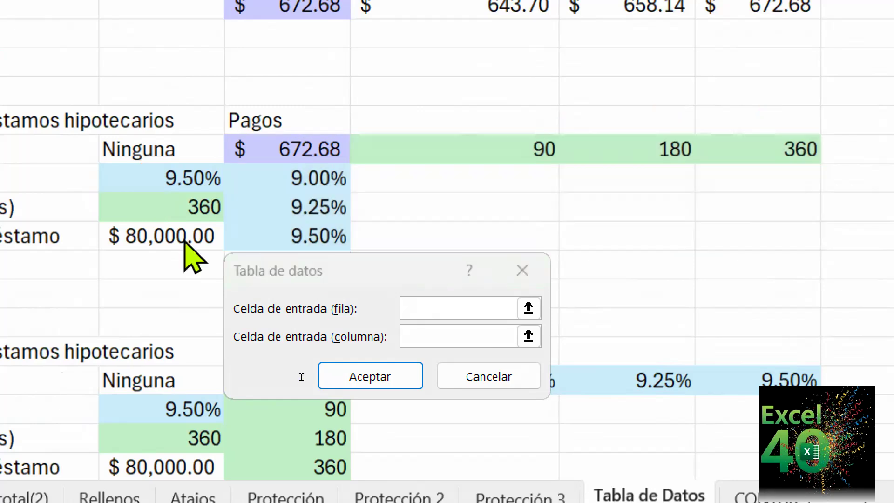
# - Create the two-variable data table with B15 as row input cell and B14 as column input cell
pyautogui.click(484, 309)
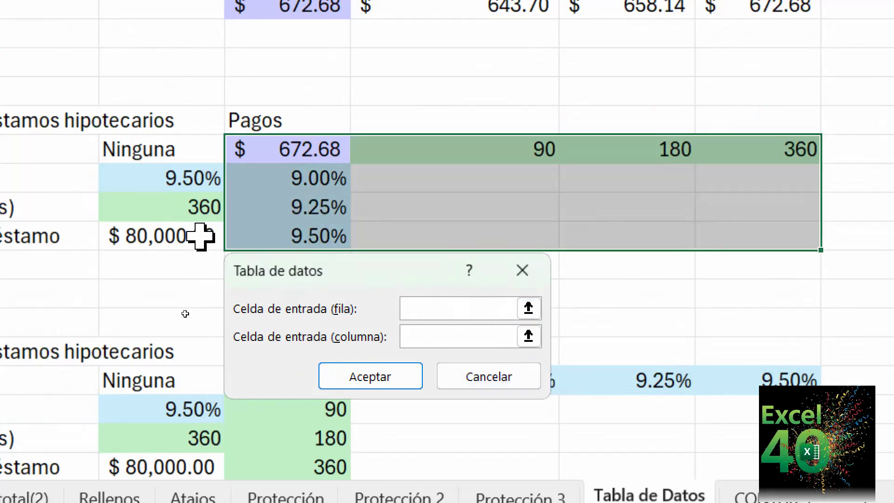
pyautogui.click(193, 205)
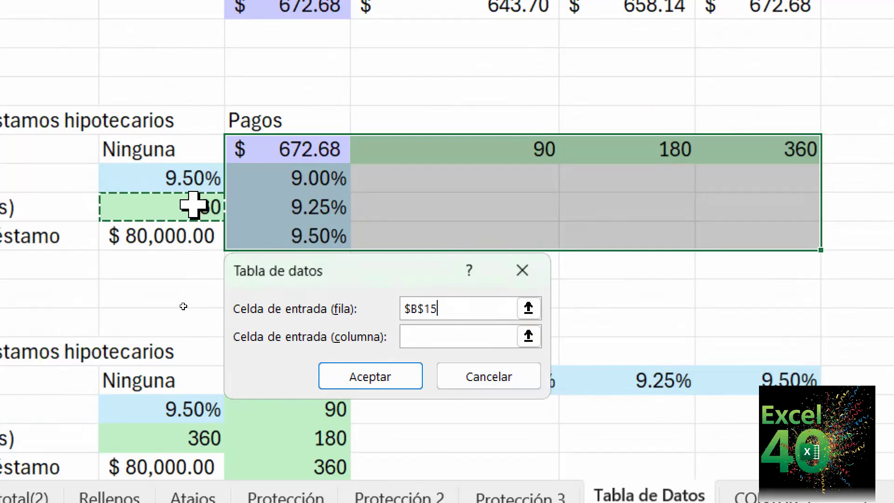
pyautogui.click(452, 337)
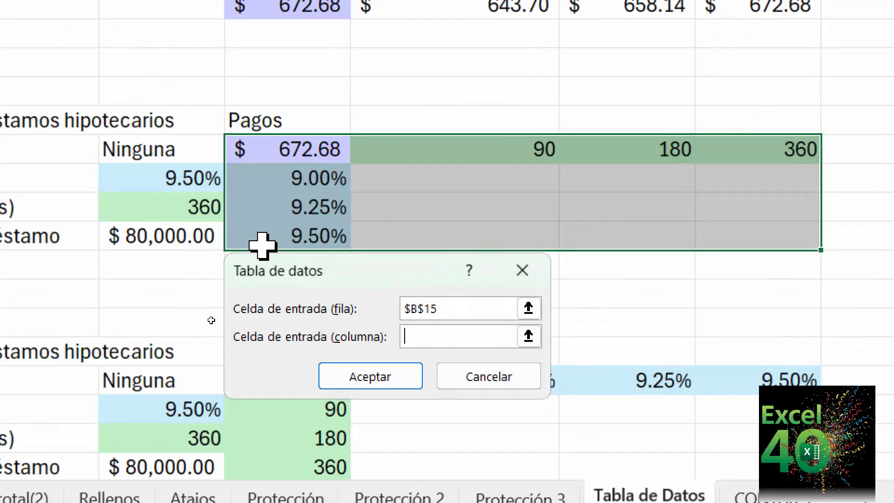
pyautogui.click(188, 177)
pyautogui.click(377, 377)
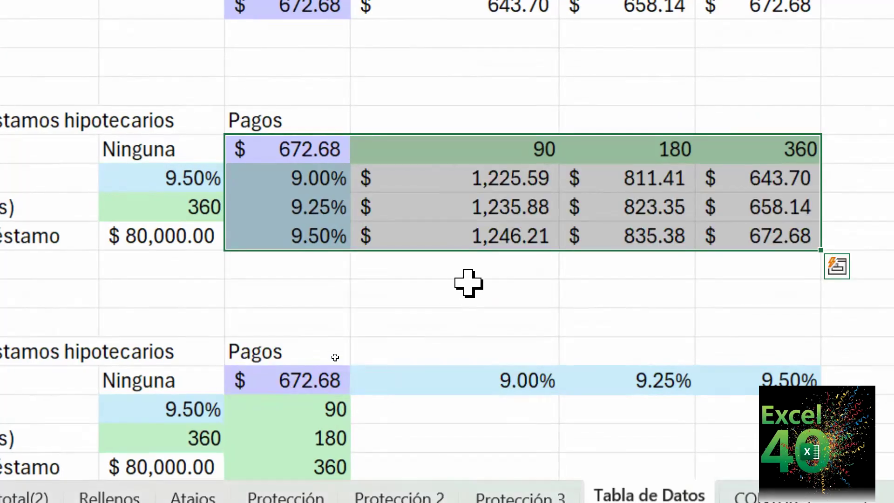
# - Review the calculated payments for each rate and term, moving from D13 across to F13 and down to F16
pyautogui.scroll(2, 634, 71)
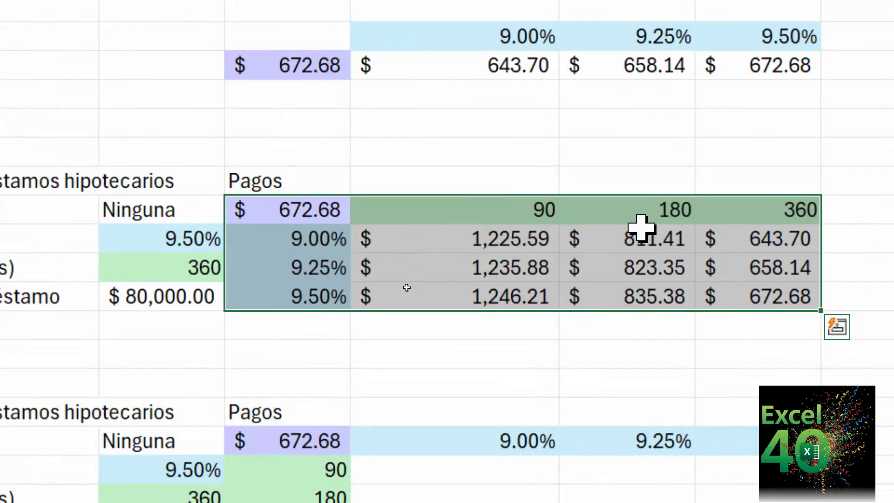
pyautogui.click(517, 211)
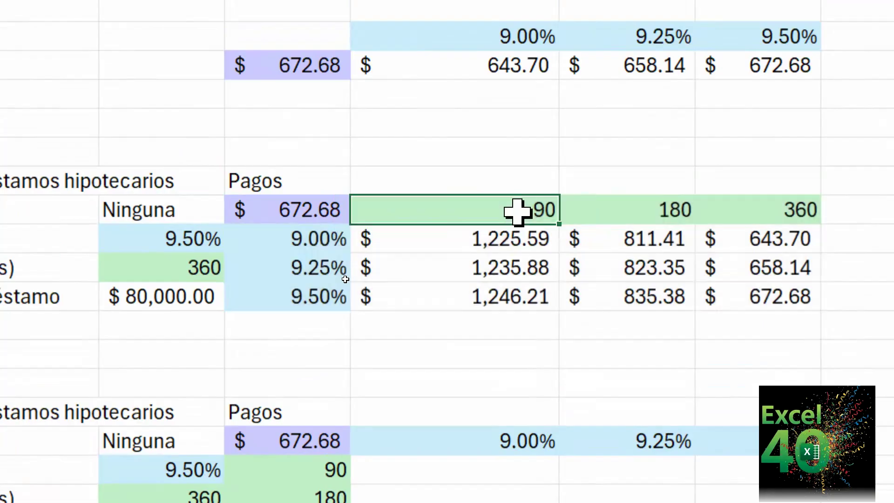
pyautogui.press('Right')
pyautogui.press('Right')
pyautogui.press('Down')
pyautogui.press('Down')
pyautogui.press('Down')
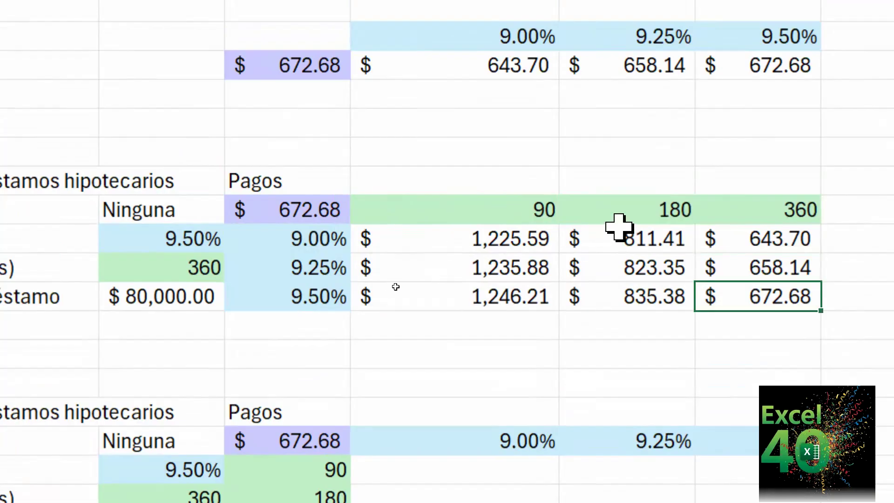
# - Compare the payment formulas in D2 and C13, and match the rates and terms against the results in D14, E15 and F16
pyautogui.scroll(1, 618, 226)
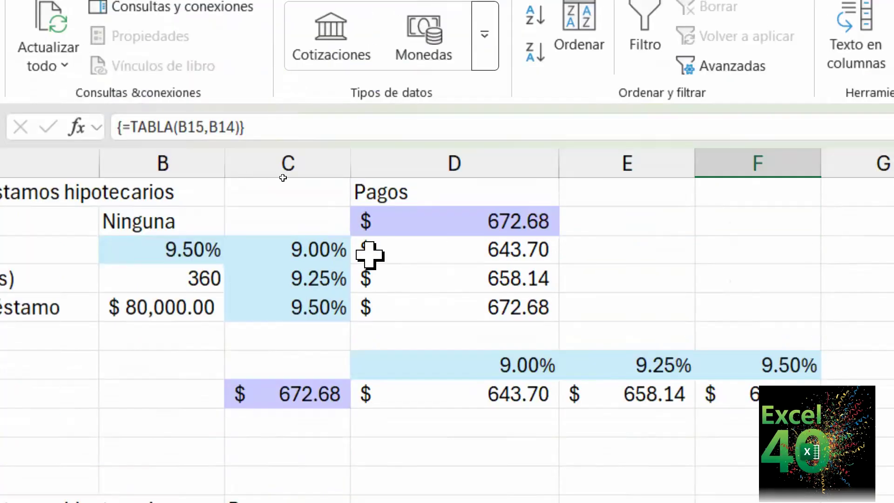
pyautogui.click(443, 179)
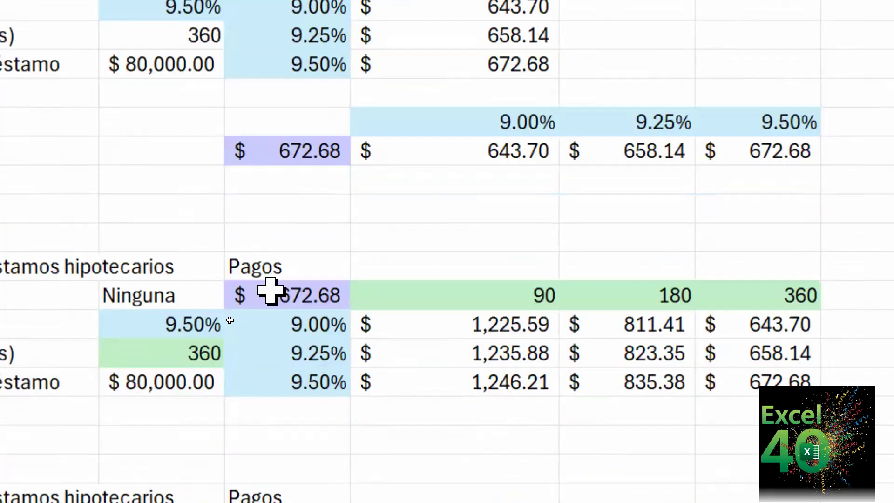
pyautogui.click(277, 292)
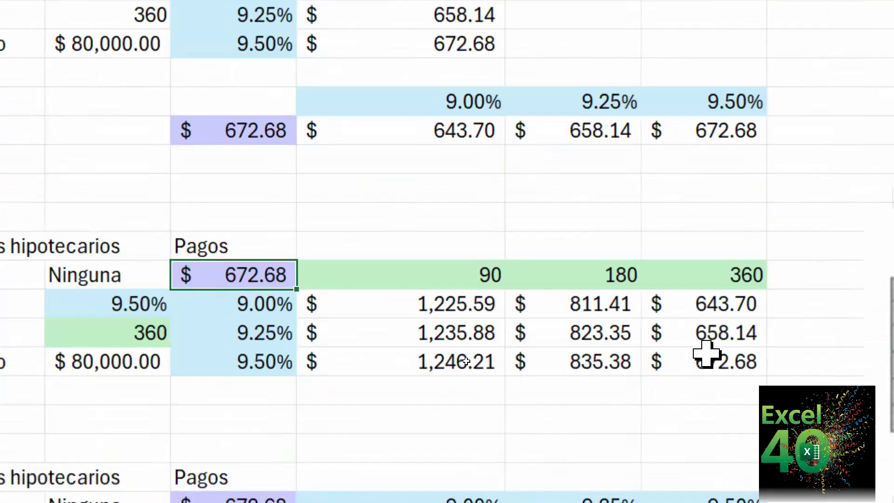
pyautogui.keyDown('ctrl'); pyautogui.click(706, 358); pyautogui.keyUp('ctrl')
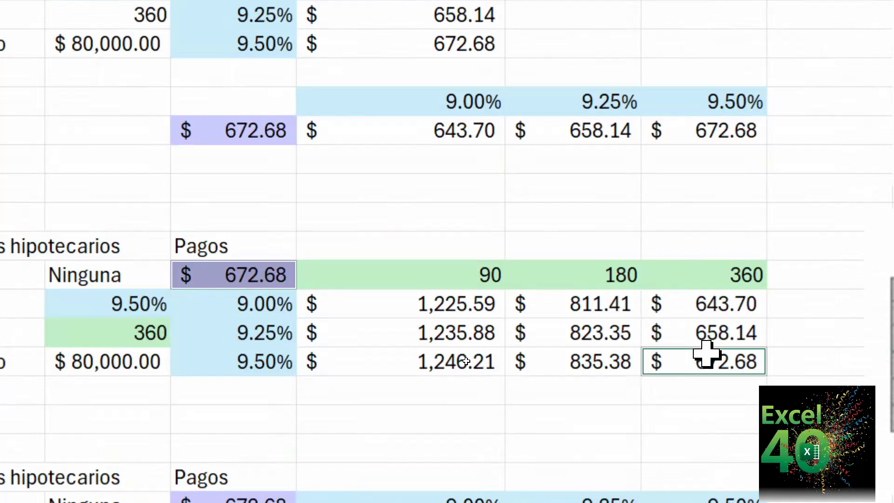
pyautogui.click(266, 361)
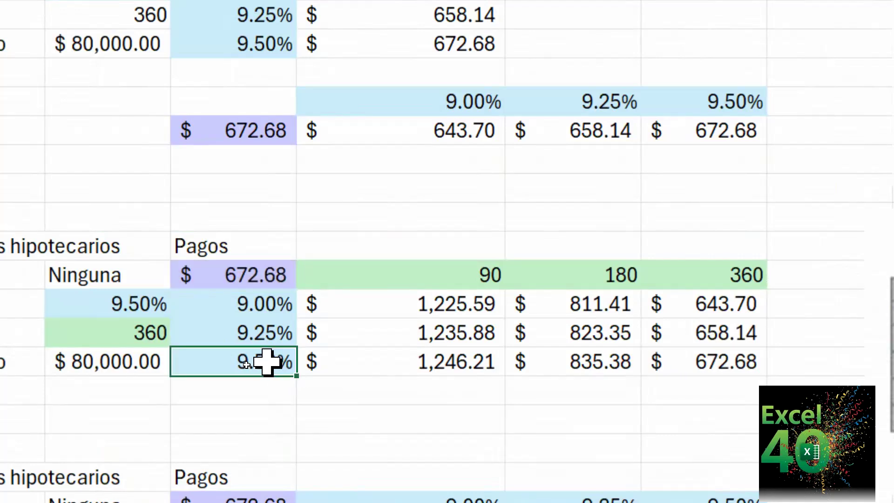
pyautogui.click(107, 333)
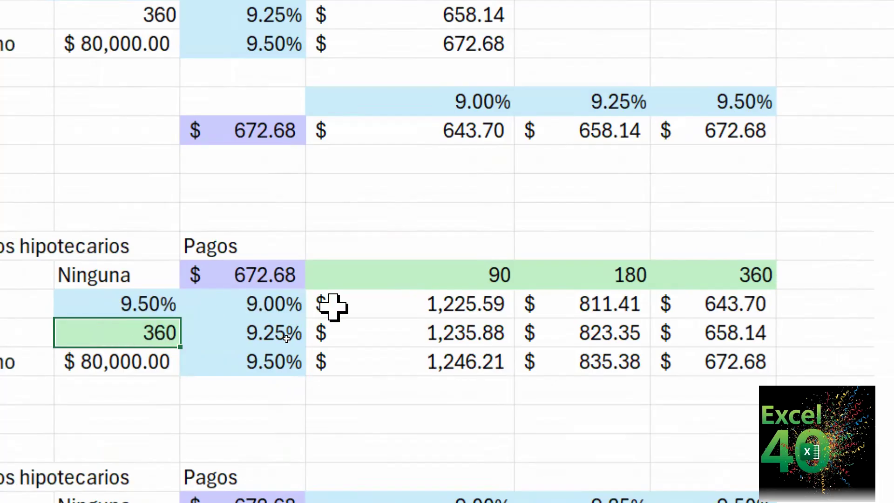
pyautogui.click(377, 308)
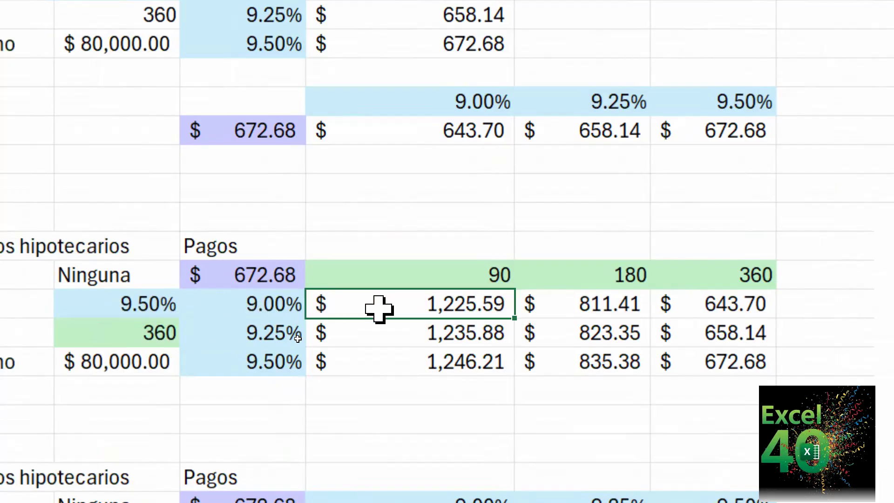
pyautogui.click(250, 305)
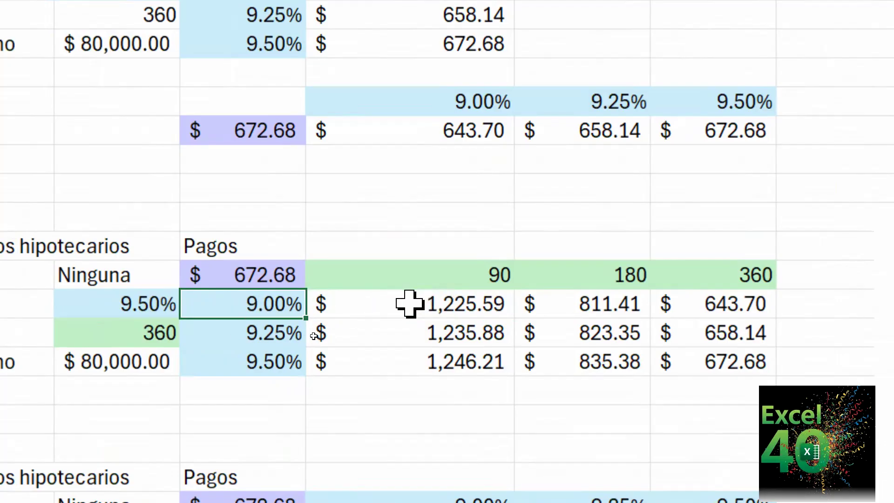
pyautogui.click(607, 337)
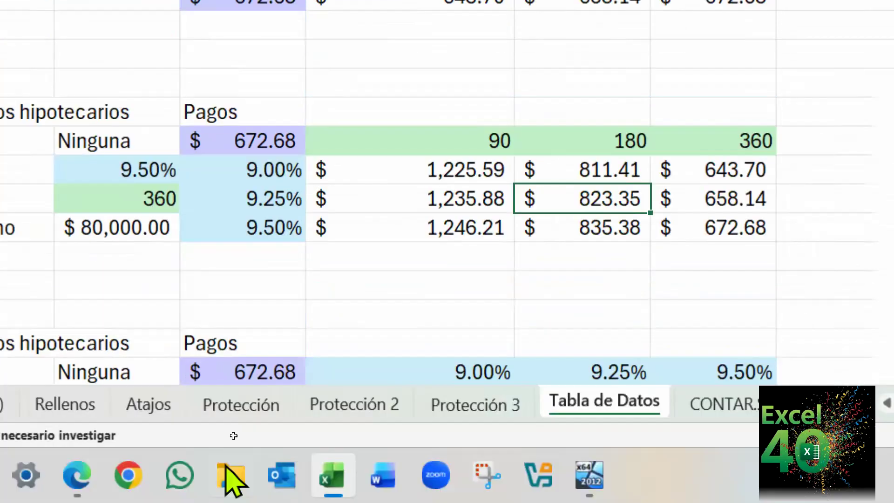
# - Start a data table on the range C21:F24 and place its dialog just above the selected range
pyautogui.scroll(-1, 254, 275)
pyautogui.scroll(-1, 295, 260)
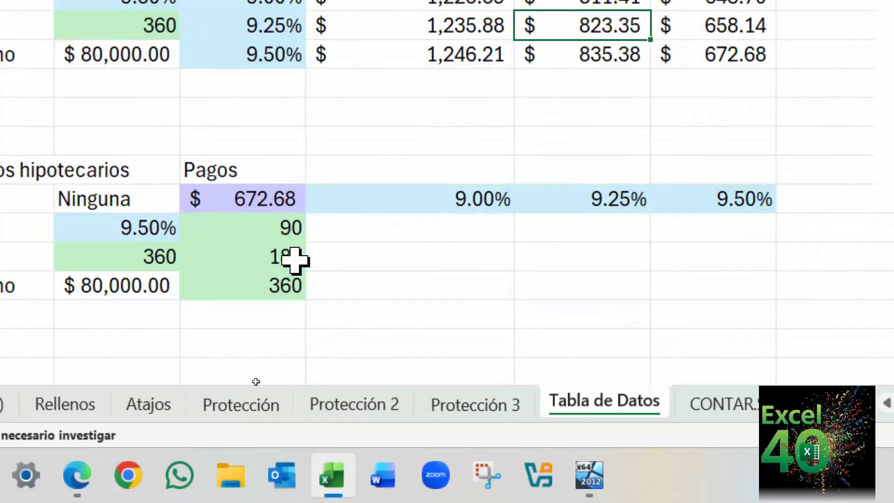
pyautogui.click(281, 195)
pyautogui.moveTo(274, 197); pyautogui.dragTo(676, 280)
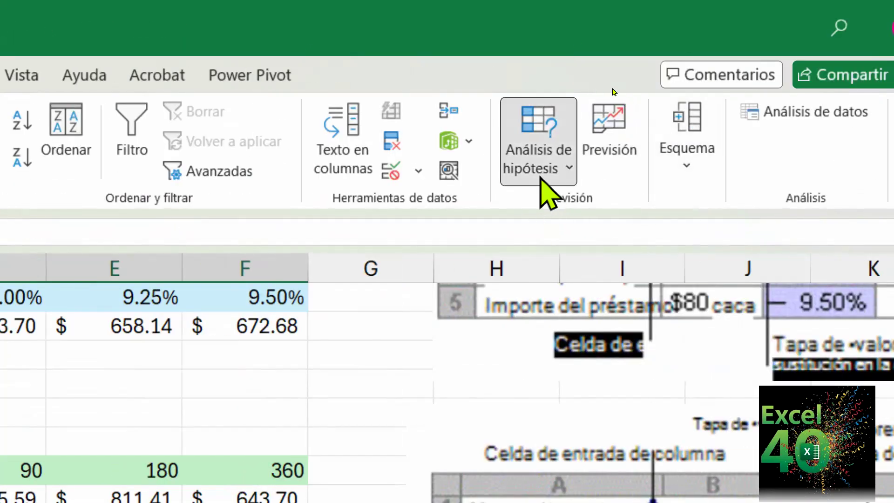
pyautogui.click(541, 180)
pyautogui.click(588, 271)
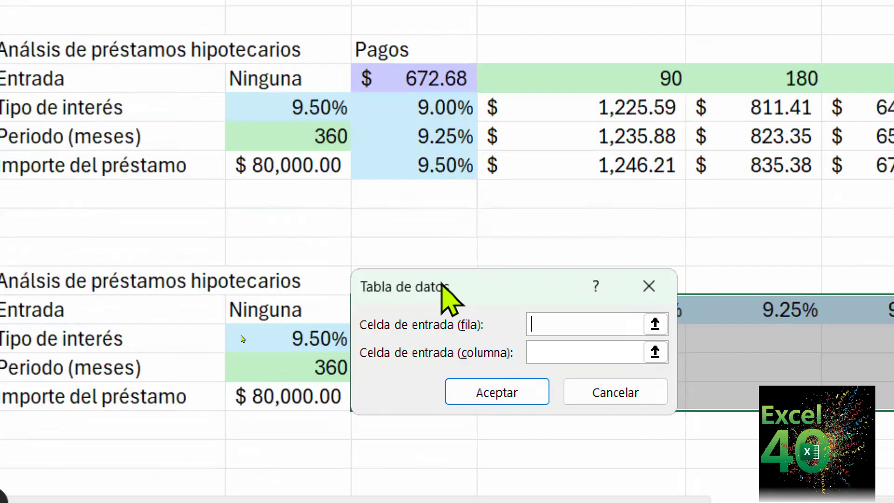
pyautogui.moveTo(442, 287); pyautogui.dragTo(447, 158)
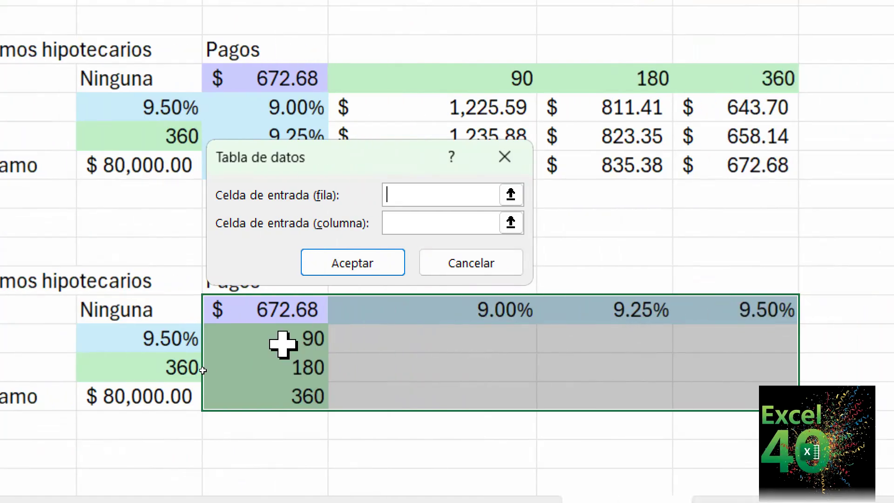
# - Create the two-variable data table with B22 as row input cell and B23 as column input cell
pyautogui.click(120, 339)
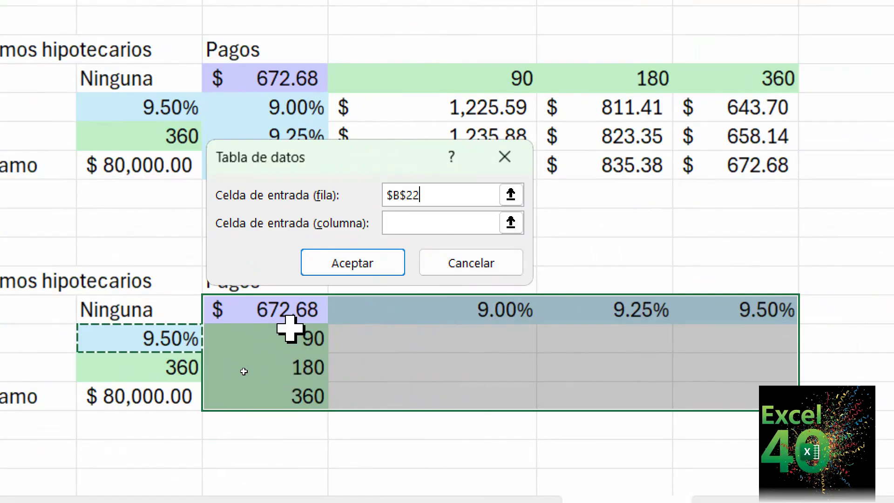
pyautogui.click(412, 222)
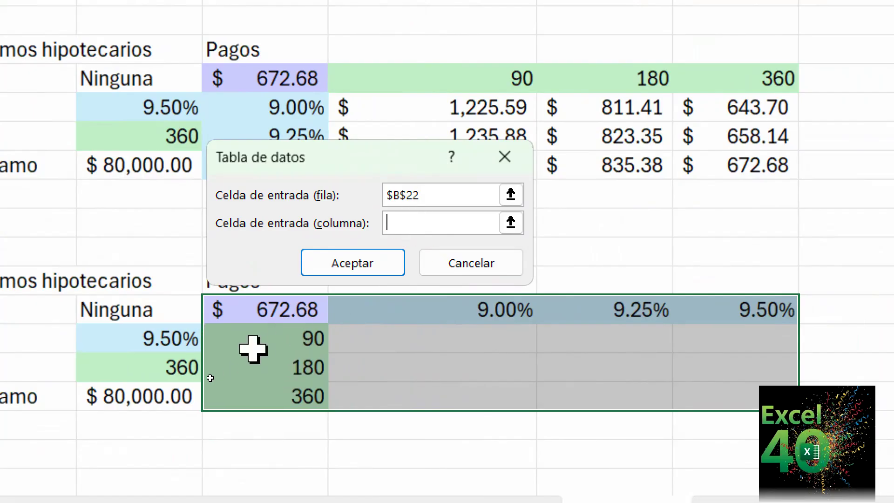
pyautogui.click(171, 375)
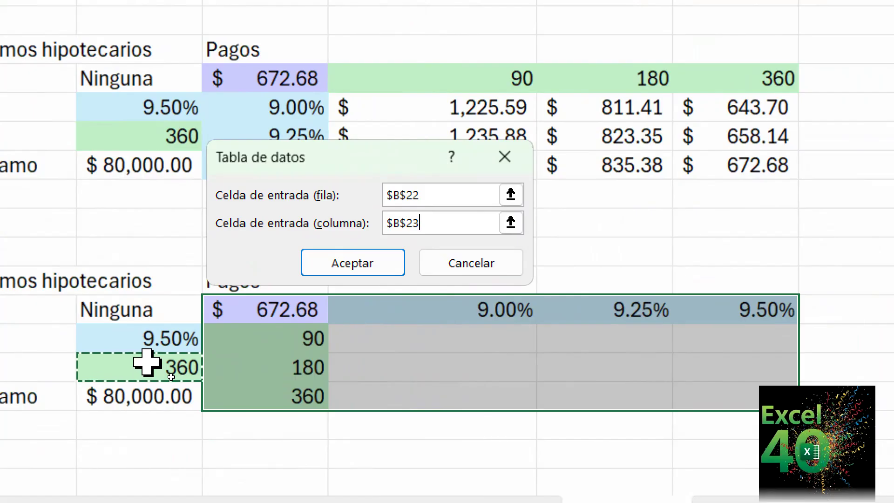
pyautogui.click(378, 267)
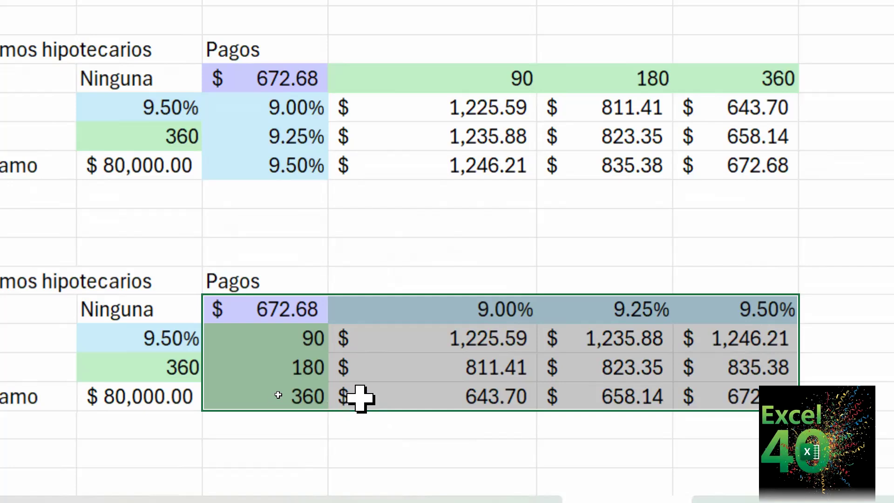
# - Check the result in F24 against its rate in F21, its term in C24 and the payment formula in C21
pyautogui.click(713, 309)
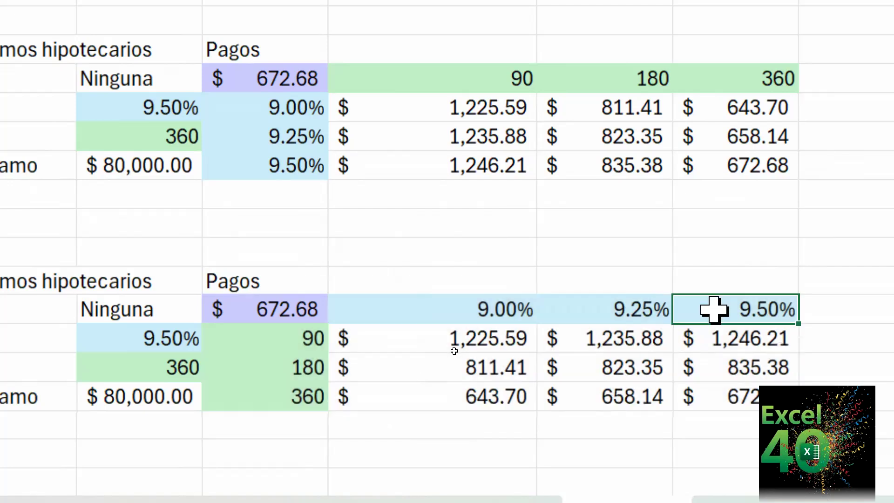
pyautogui.click(228, 396)
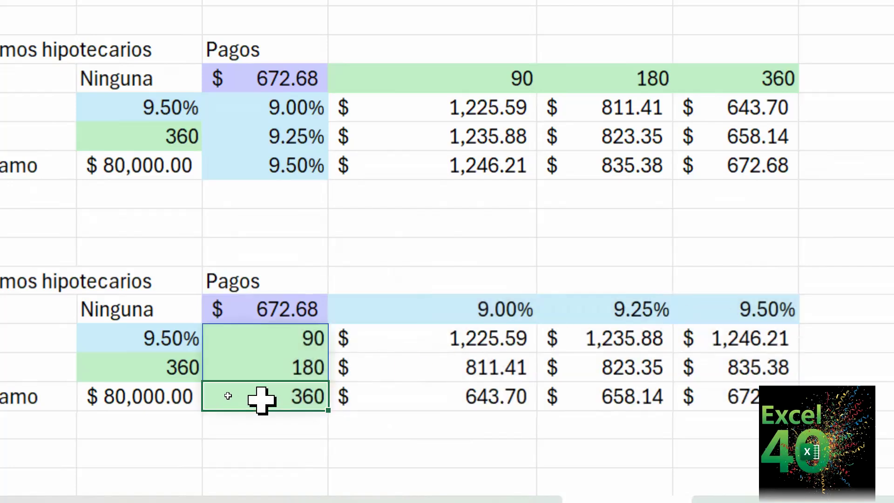
pyautogui.click(717, 395)
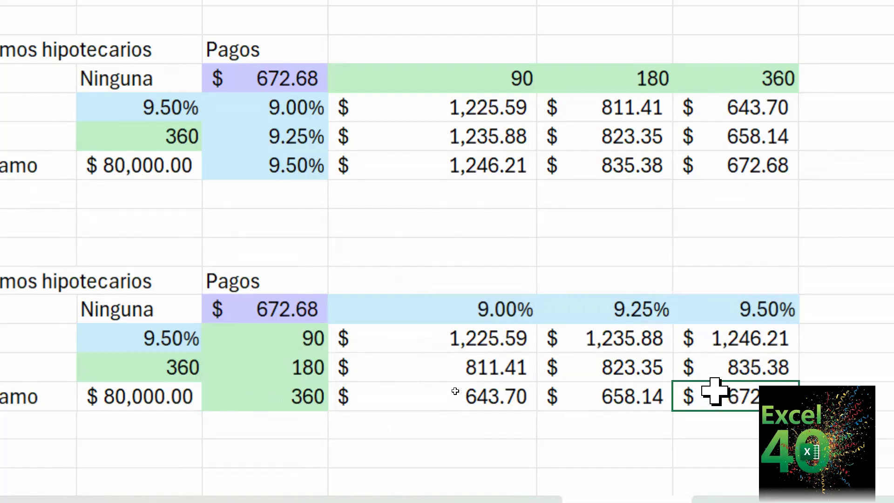
pyautogui.click(285, 307)
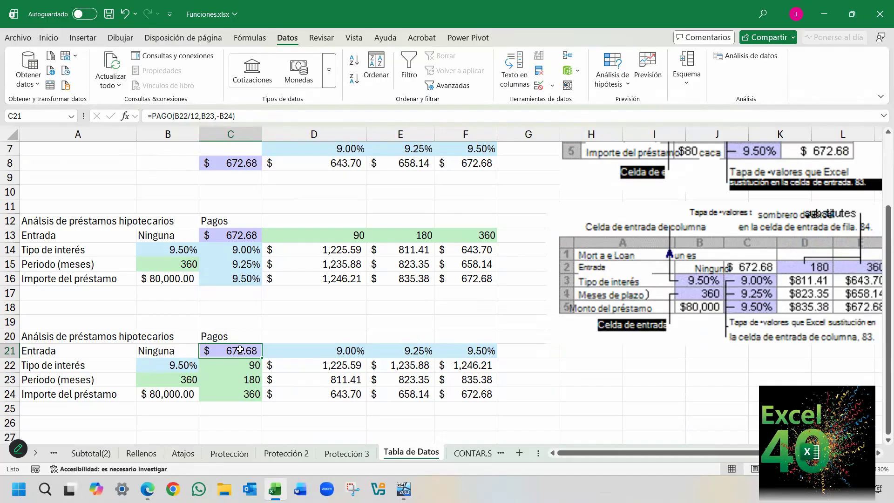
# - Review the one-variable tables' rates in C3:C5 and D7:F7, their formulas in D2 and C8, and the empty corner C2
pyautogui.scroll(2, 248, 351)
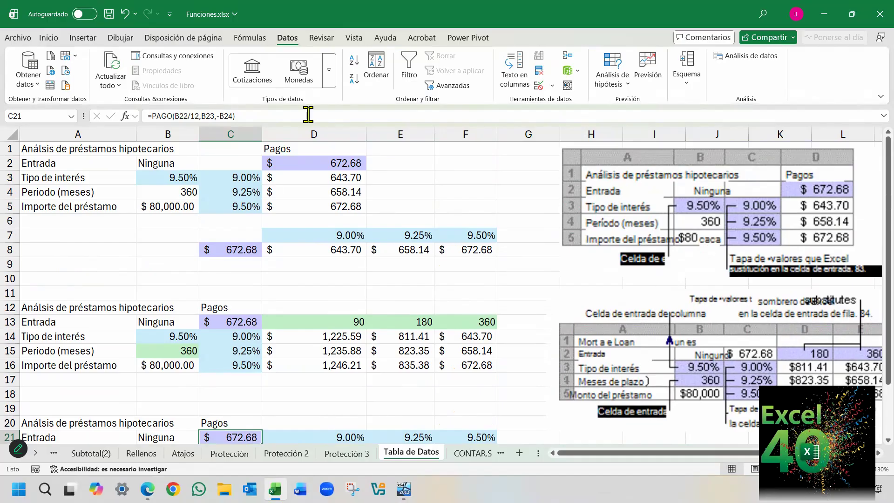
pyautogui.moveTo(245, 161); pyautogui.dragTo(302, 205)
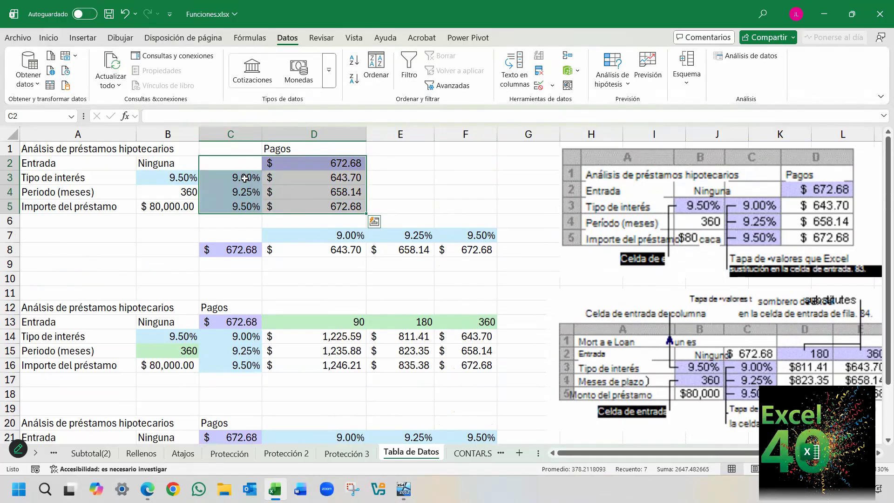
pyautogui.moveTo(245, 176); pyautogui.dragTo(248, 207)
pyautogui.moveTo(305, 236); pyautogui.dragTo(462, 236)
pyautogui.click(245, 250)
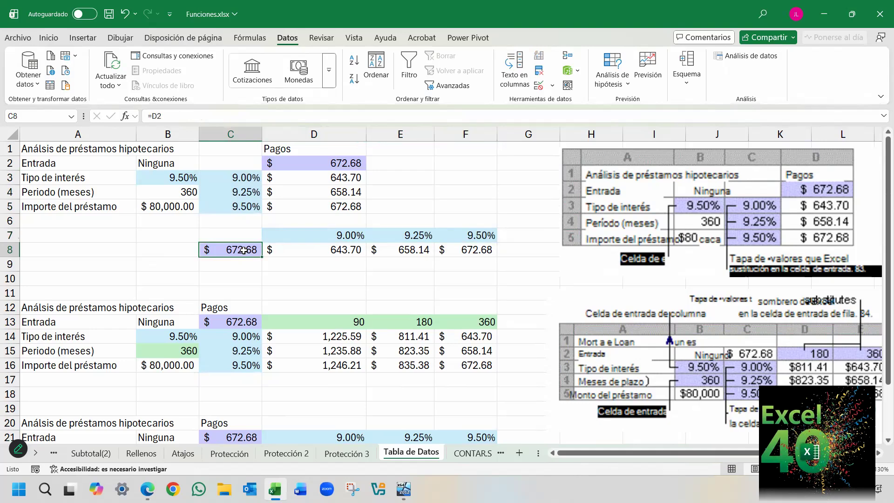
pyautogui.click(300, 162)
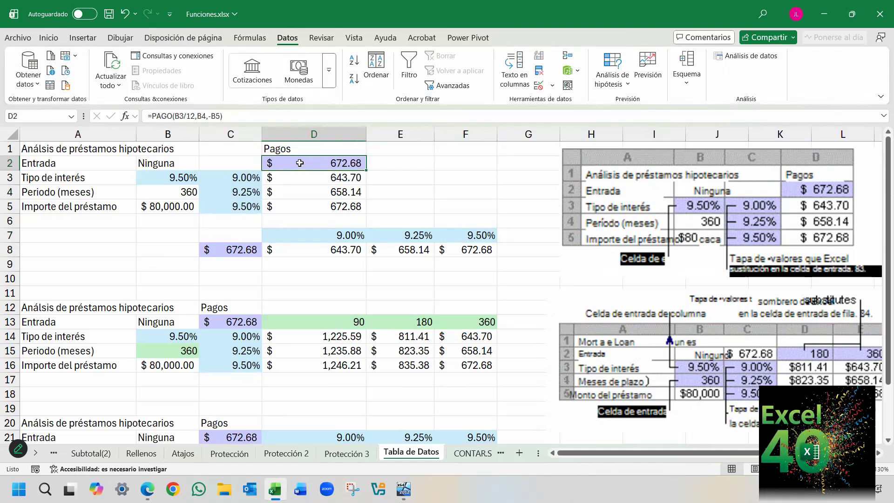
pyautogui.click(234, 164)
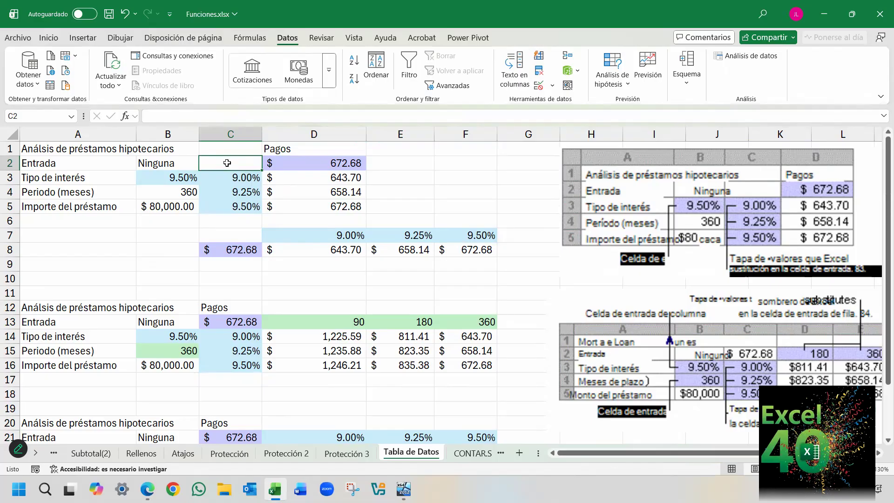
# - Compare the full one-variable table ranges C2:D5 and C7:F8, including the position of the formula cell C8
pyautogui.moveTo(227, 163); pyautogui.dragTo(307, 205)
pyautogui.moveTo(259, 235); pyautogui.dragTo(455, 248)
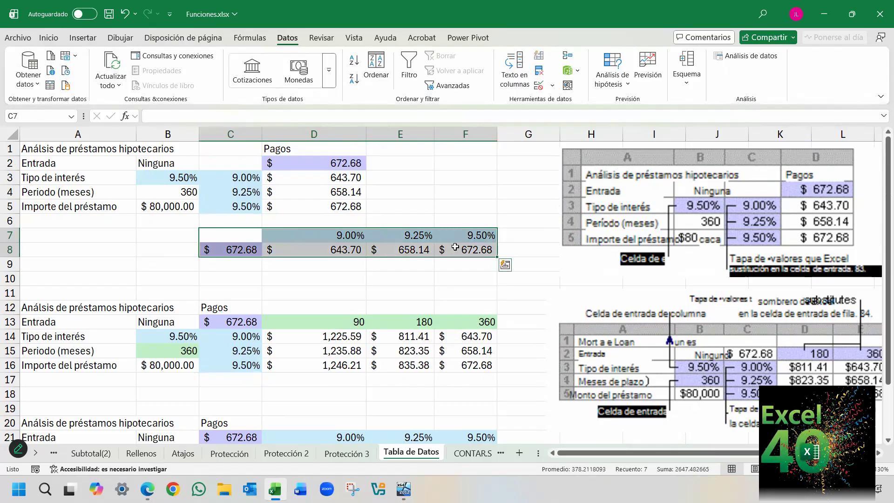
pyautogui.click(249, 250)
pyautogui.keyDown('ctrl'); pyautogui.moveTo(291, 238); pyautogui.dragTo(459, 245); pyautogui.keyUp('ctrl')
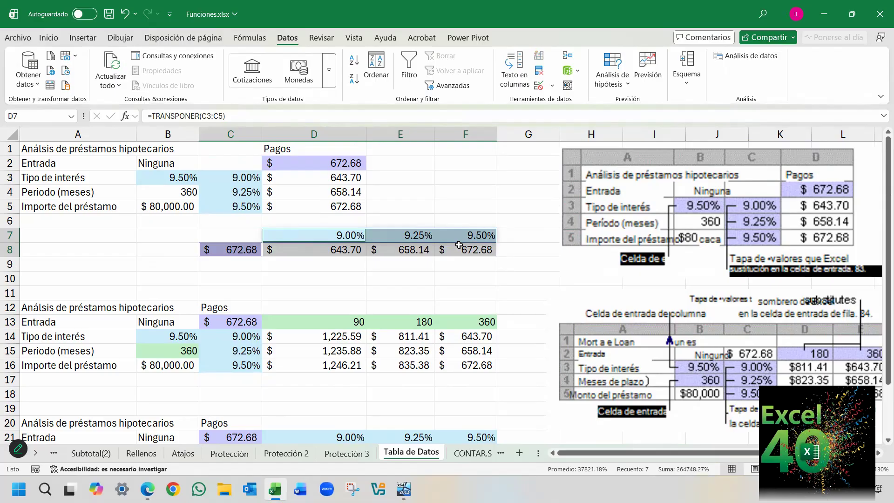
pyautogui.moveTo(245, 166); pyautogui.dragTo(306, 206)
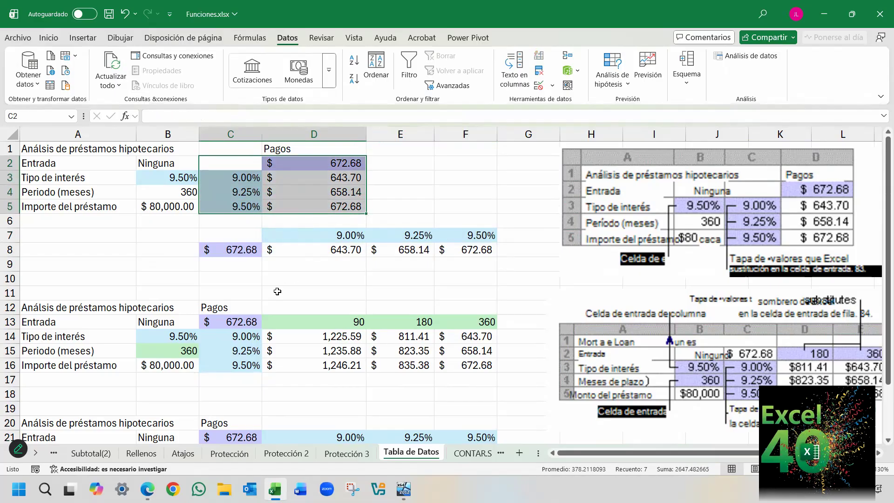
# - Compare the corner formula in C13 with the corner cell C7, and select the two-variable table range C13:F16
pyautogui.scroll(-2, 277, 292)
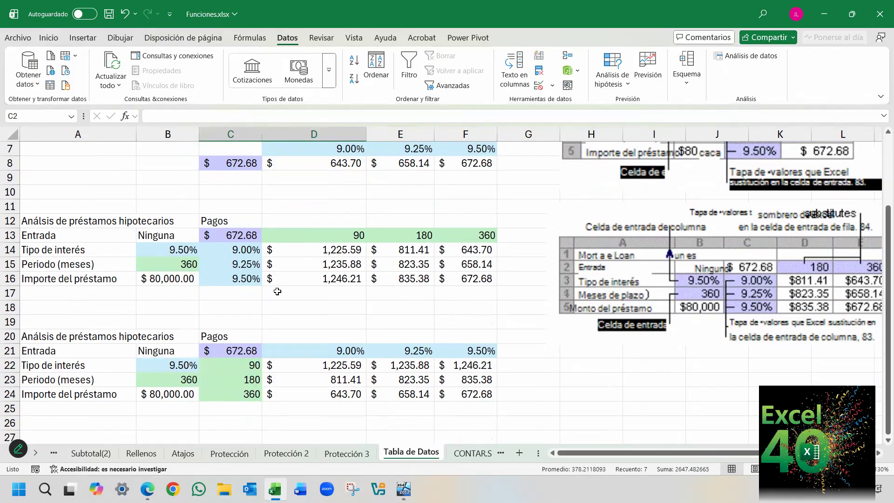
pyautogui.click(241, 235)
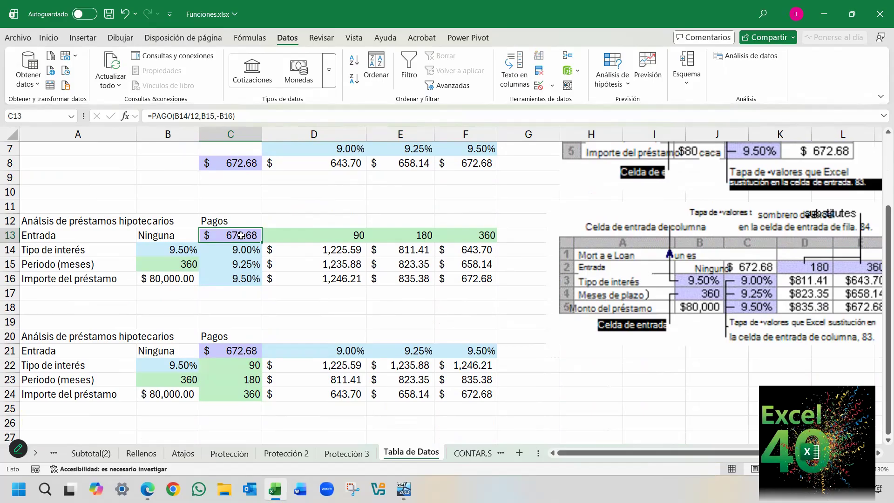
pyautogui.scroll(1, 241, 236)
pyautogui.click(237, 193)
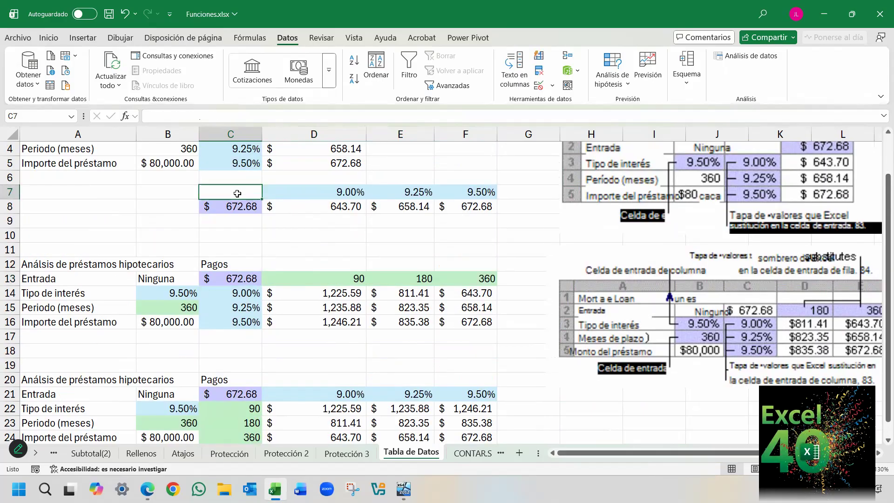
pyautogui.click(247, 279)
pyautogui.scroll(-1, 247, 289)
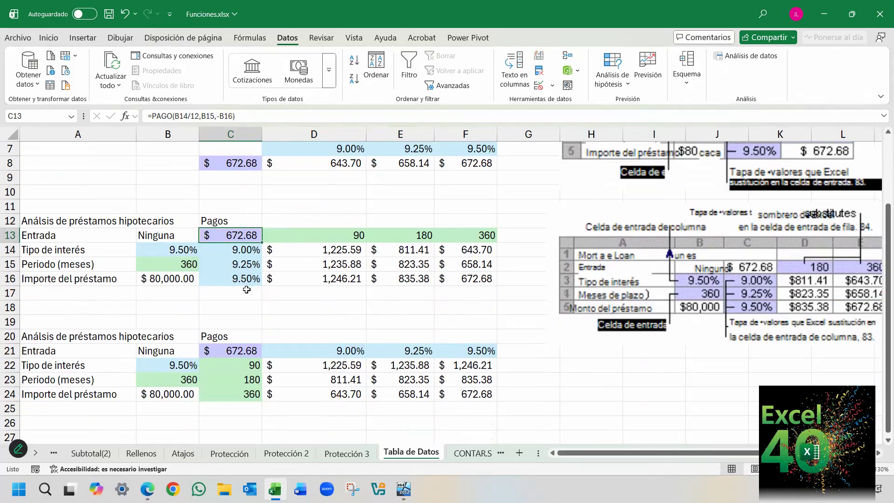
pyautogui.moveTo(249, 239); pyautogui.dragTo(455, 280)
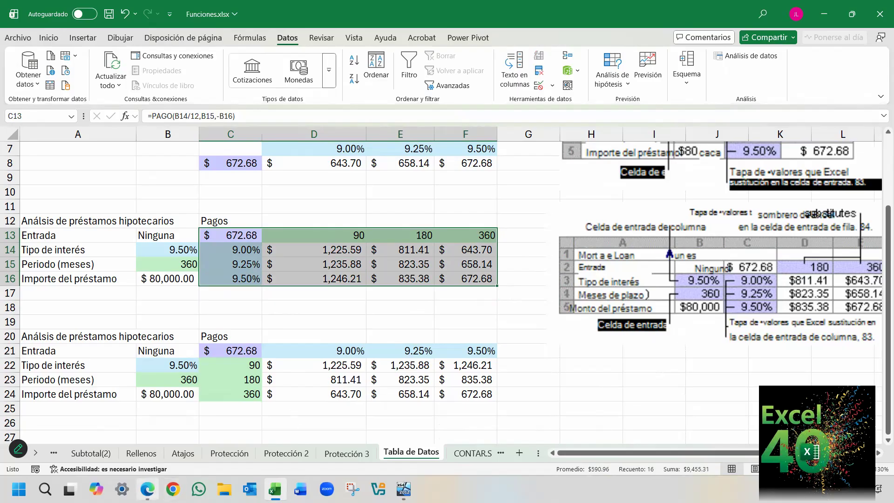
# - Switch to the support article in Edge and review its two-variable overview, data table calculation notes and one-variable table instructions
pyautogui.click(148, 489)
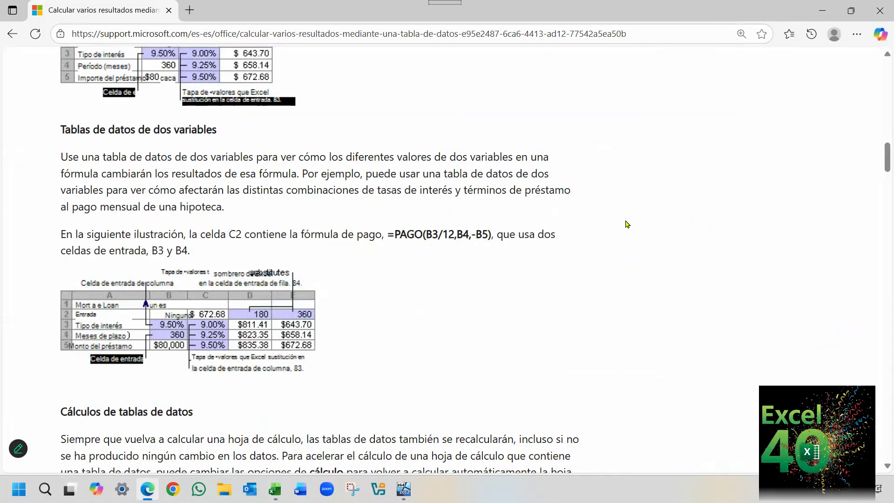
pyautogui.scroll(-3, 626, 224)
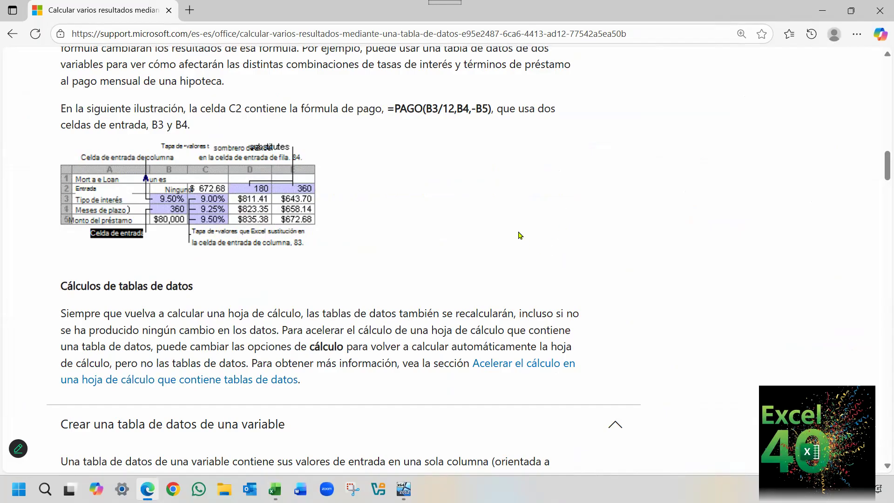
pyautogui.scroll(-3, 584, 228)
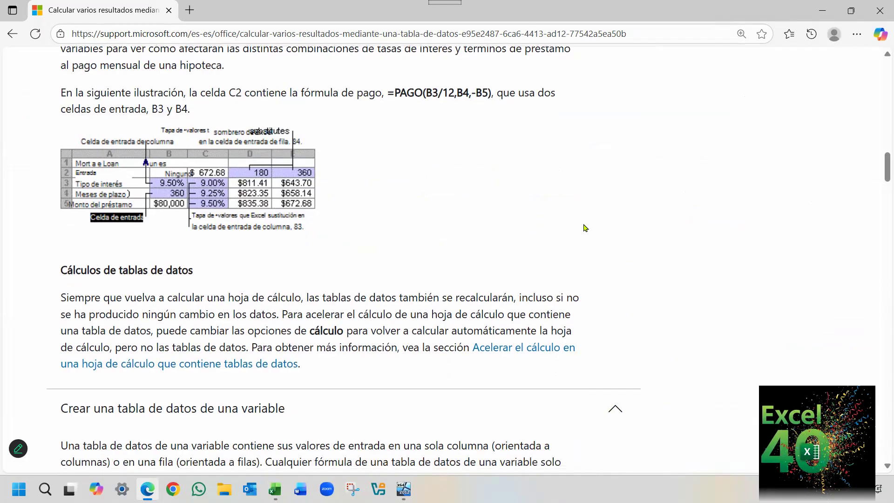
pyautogui.scroll(-2, 611, 242)
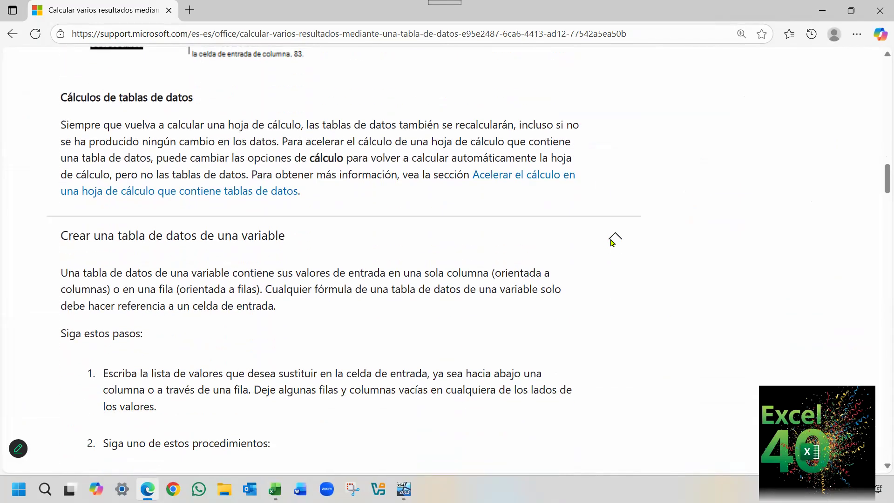
pyautogui.scroll(-6, 612, 243)
pyautogui.scroll(10, 612, 243)
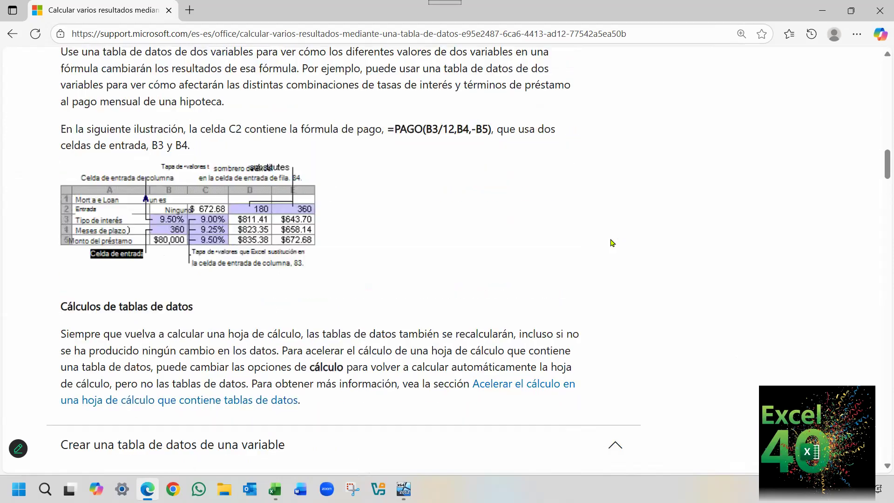
pyautogui.scroll(7, 612, 242)
pyautogui.scroll(4, 612, 242)
pyautogui.scroll(-12, 611, 243)
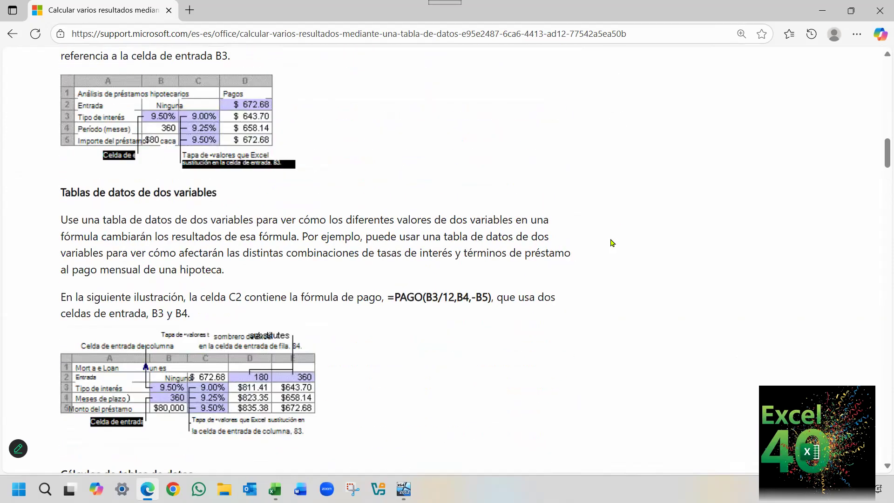
pyautogui.scroll(-8, 611, 242)
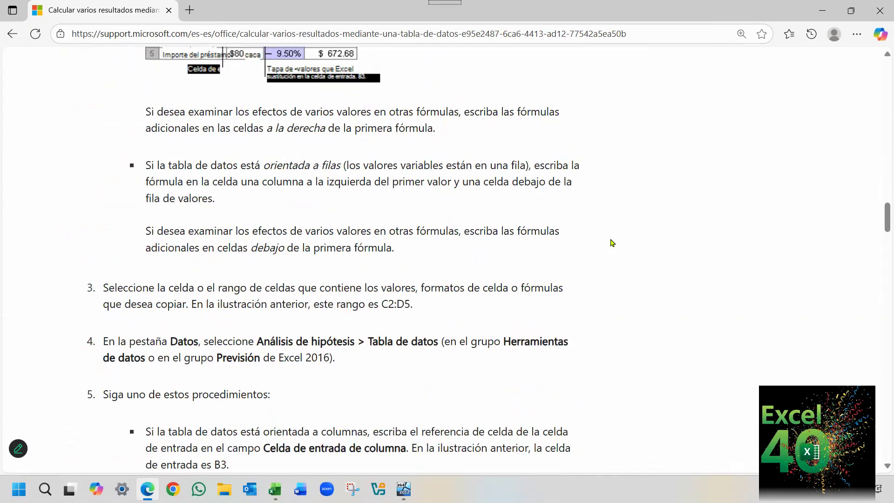
pyautogui.scroll(-10, 611, 242)
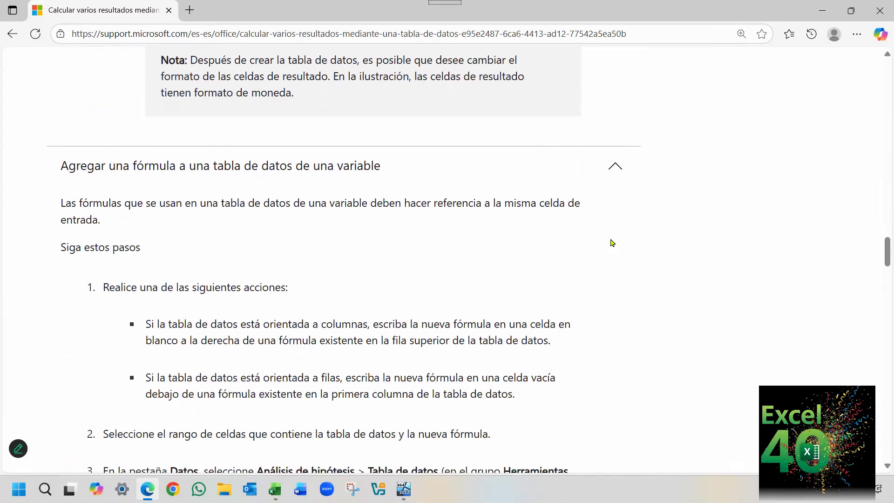
# - Review the article's two-variable table steps, calculation speed-up options, and the Goal Seek and Solver sections, and return to the workbook
pyautogui.scroll(-10, 607, 244)
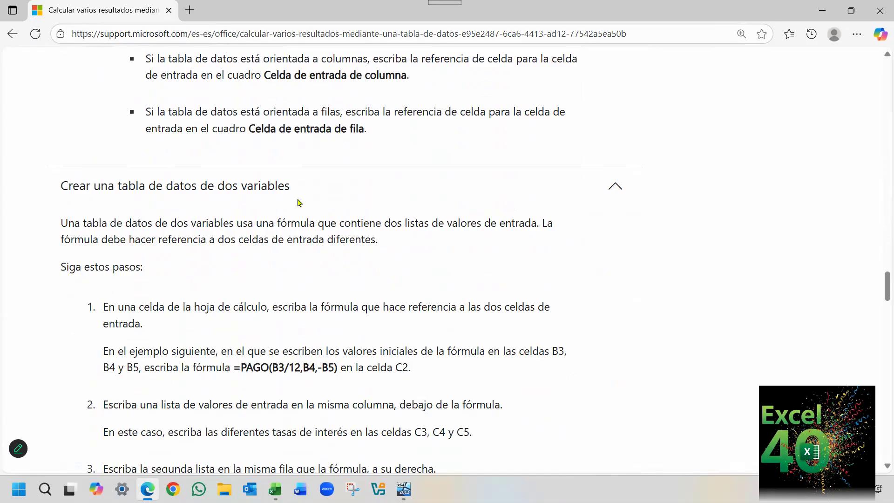
pyautogui.scroll(-15, 477, 219)
pyautogui.scroll(-3, 586, 228)
pyautogui.scroll(5, 589, 223)
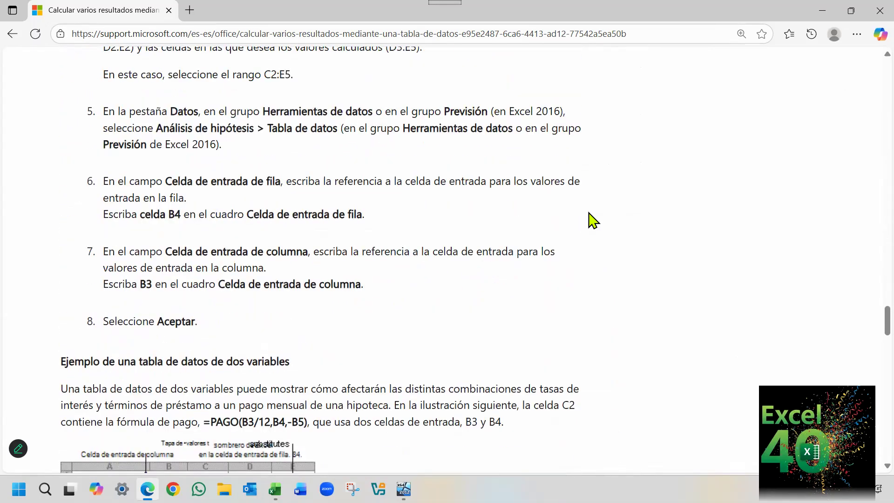
pyautogui.scroll(-13, 592, 216)
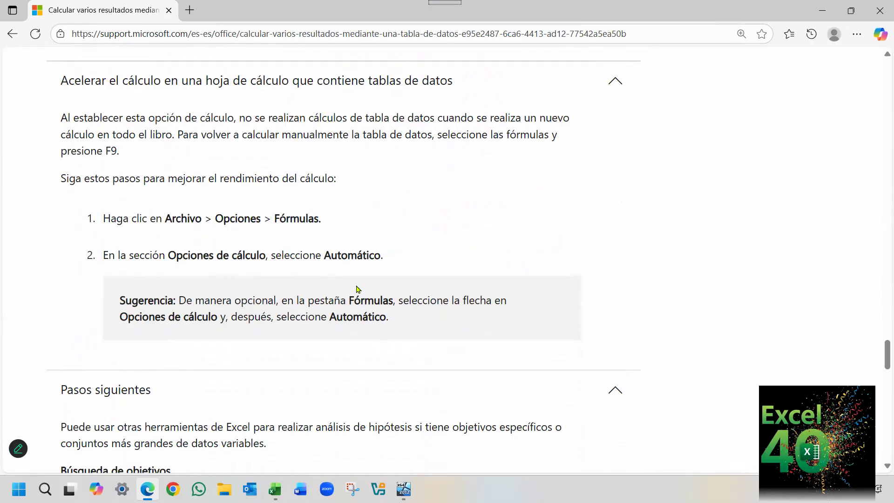
pyautogui.scroll(-5, 573, 256)
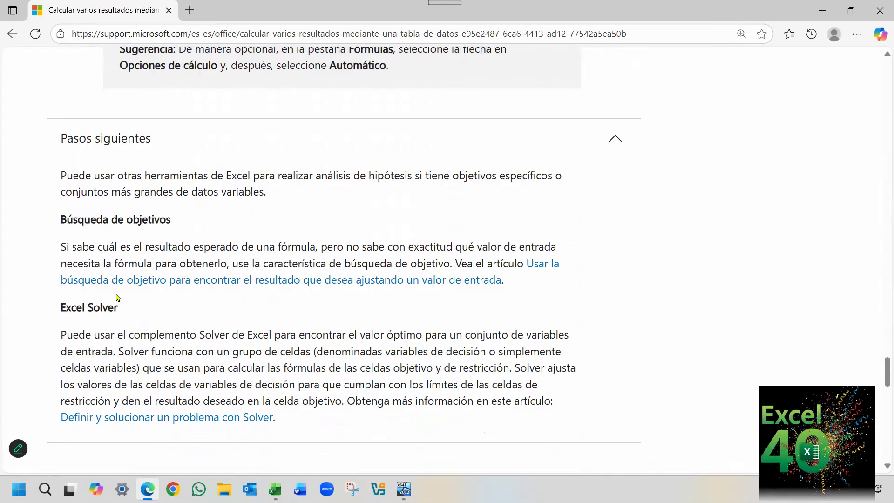
pyautogui.scroll(-1, 161, 308)
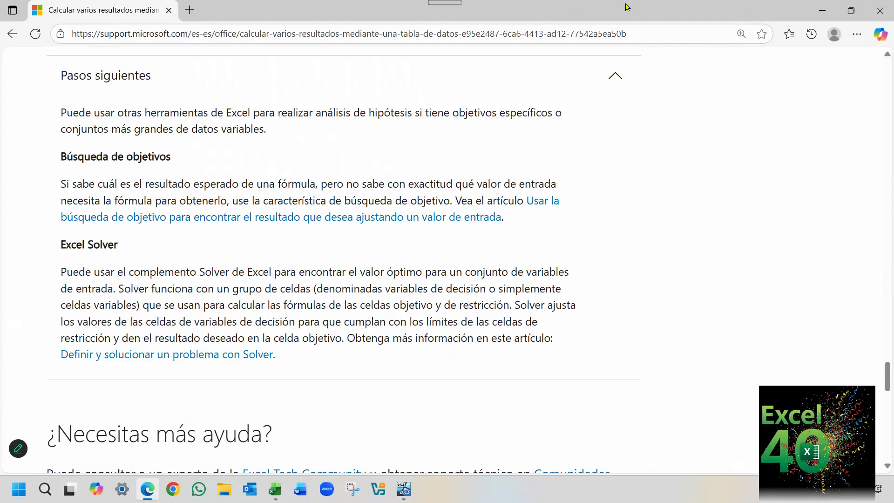
pyautogui.click(821, 10)
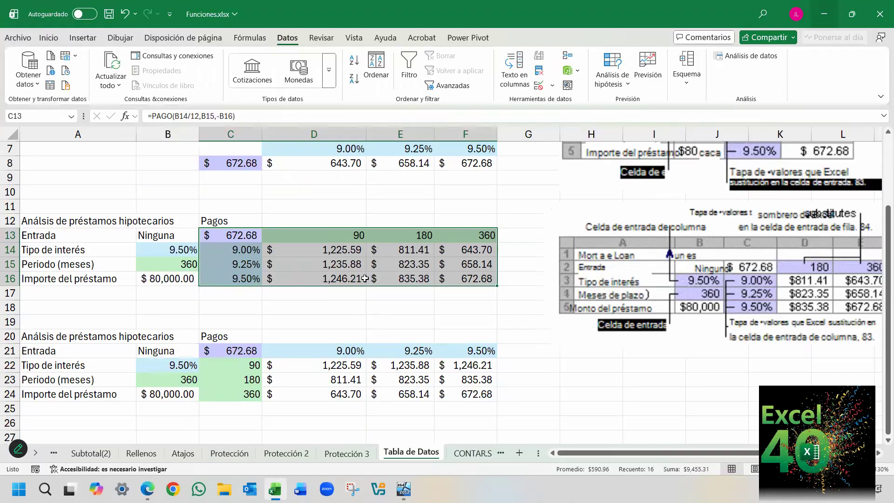
# - Switch to Excel in the VirtualBox machine and copy the two-variable layout A12:F16 to a new block starting at A20
pyautogui.click(313, 303)
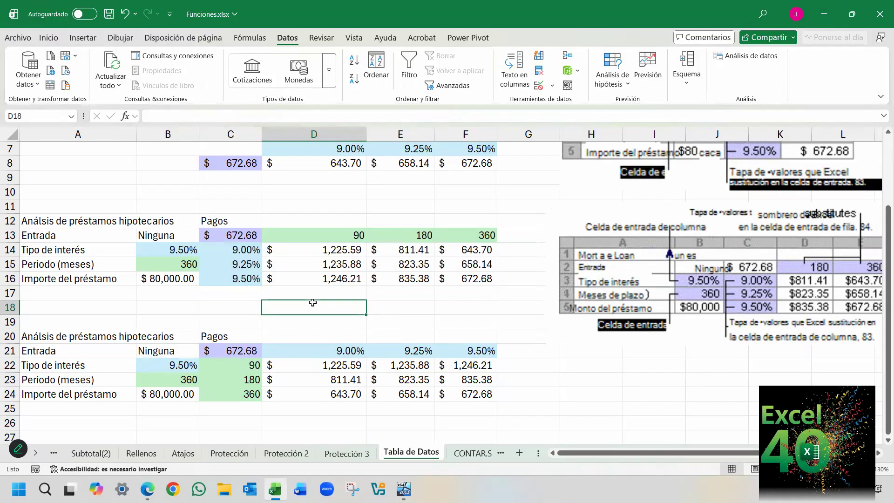
pyautogui.click(404, 489)
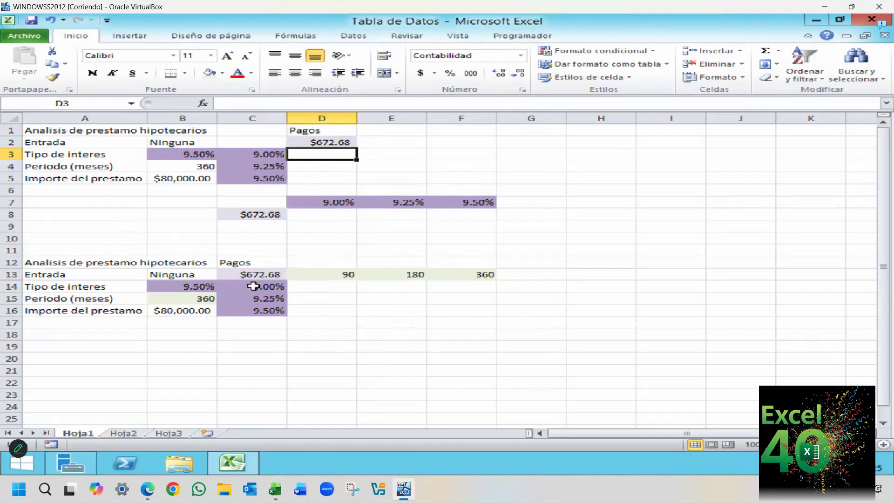
pyautogui.click(110, 263)
pyautogui.moveTo(110, 263); pyautogui.dragTo(441, 312)
pyautogui.hotkey('ctrl', 'c')
pyautogui.click(128, 356)
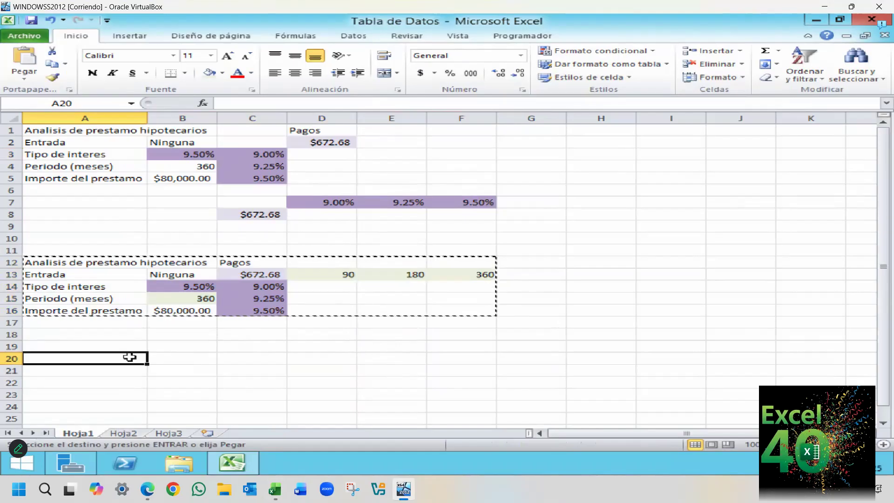
pyautogui.hotkey('ctrl', 'v')
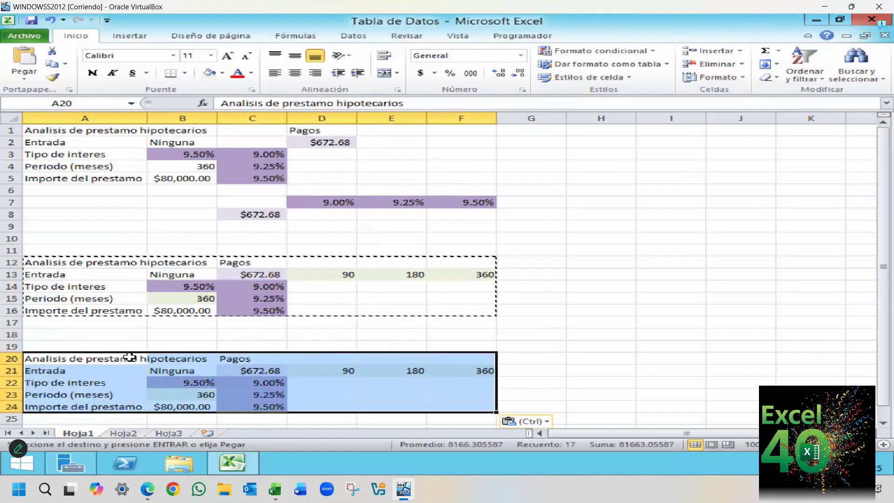
pyautogui.click(347, 375)
pyautogui.scroll(-2, 326, 393)
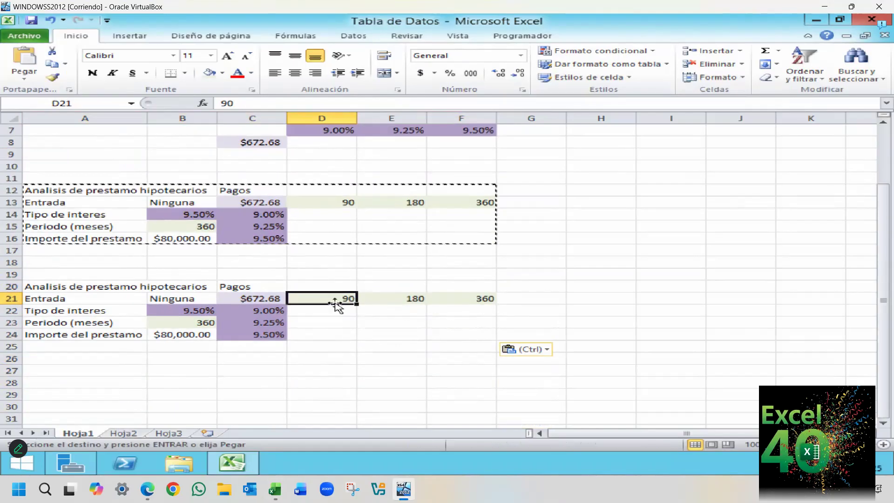
pyautogui.moveTo(267, 311); pyautogui.dragTo(272, 335)
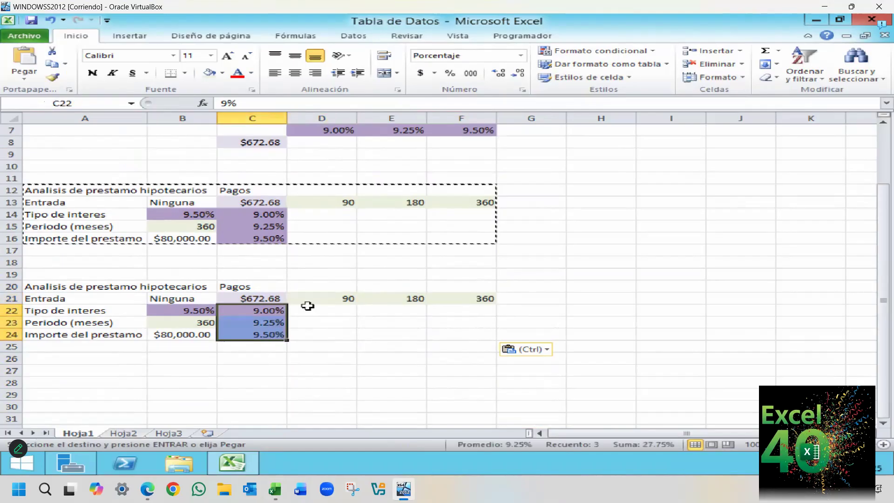
pyautogui.moveTo(313, 301); pyautogui.dragTo(472, 299)
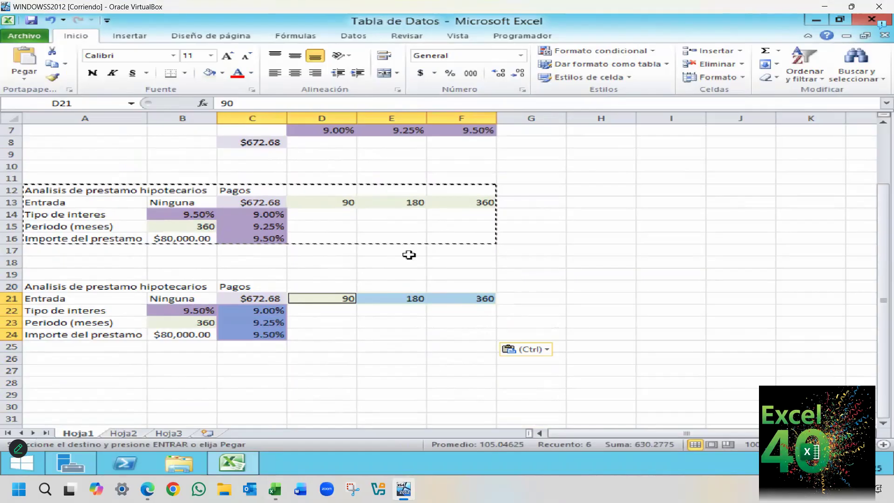
pyautogui.press('alt')
pyautogui.press('o')
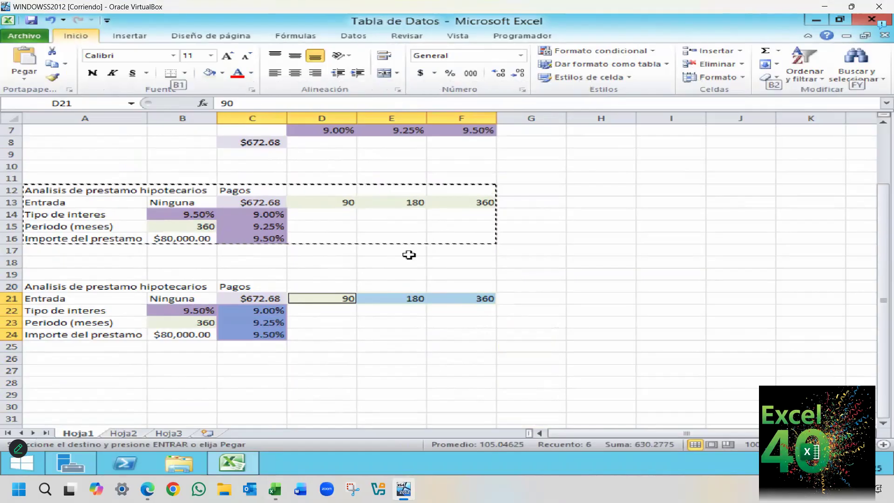
pyautogui.press('Escape')
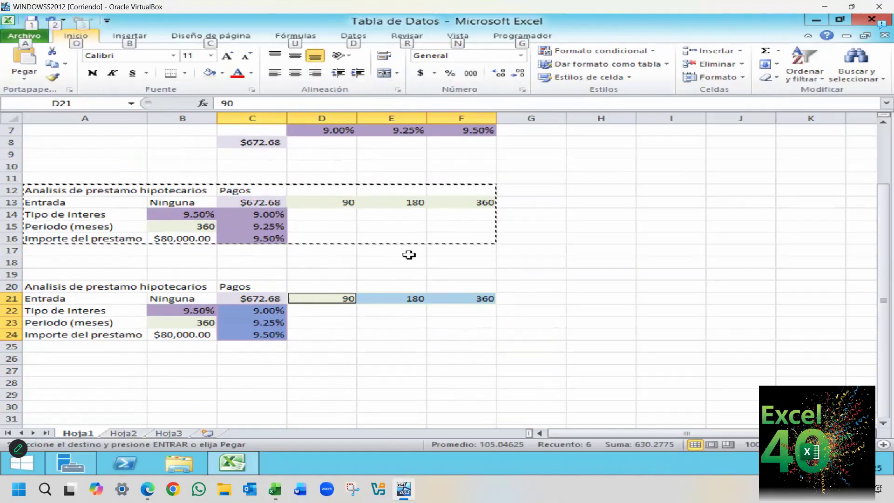
# - Clear the formatting of the term values in D21:F21 of the copied block, keeping their contents
pyautogui.click(379, 355)
pyautogui.moveTo(277, 310); pyautogui.dragTo(268, 333)
pyautogui.moveTo(321, 299); pyautogui.dragTo(447, 299)
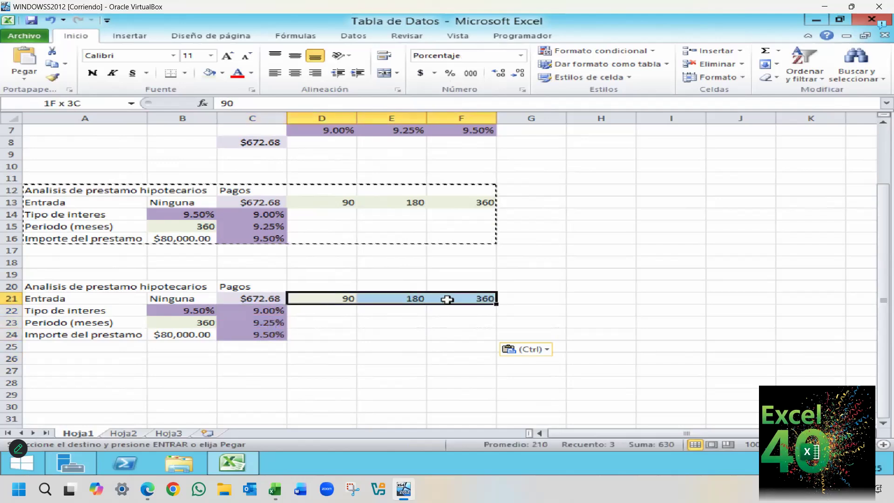
pyautogui.press('ctrl')
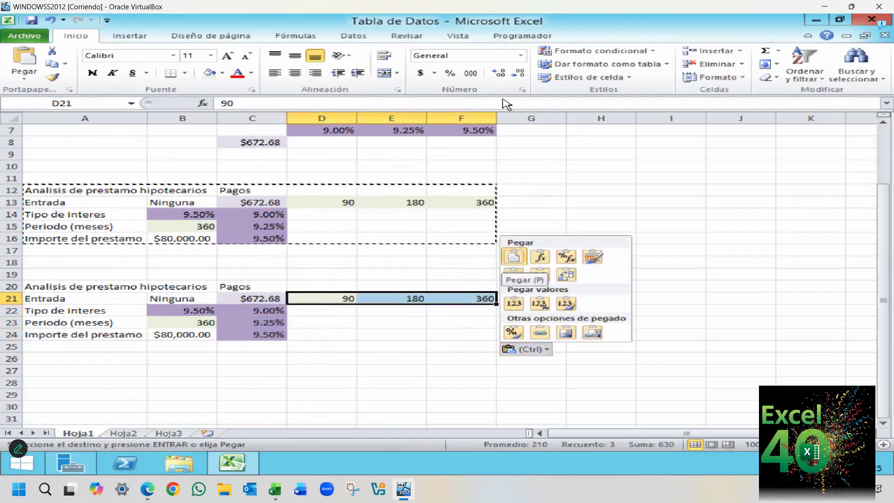
pyautogui.click(714, 78)
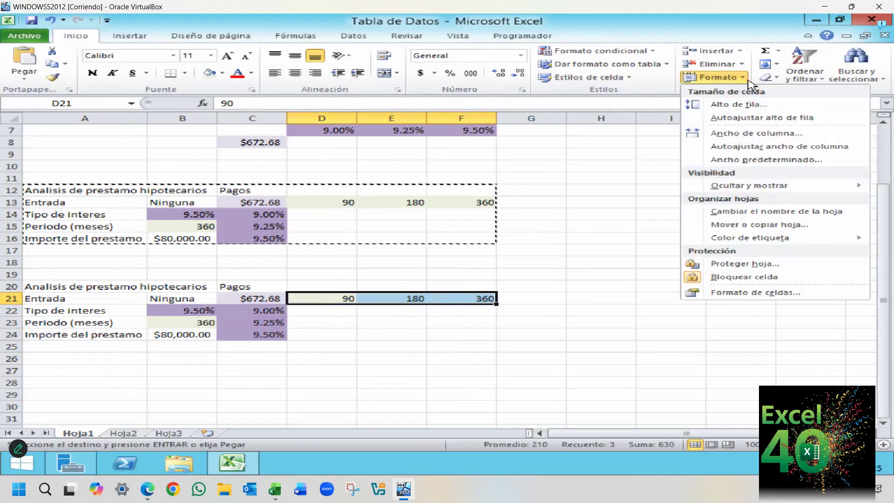
pyautogui.click(767, 80)
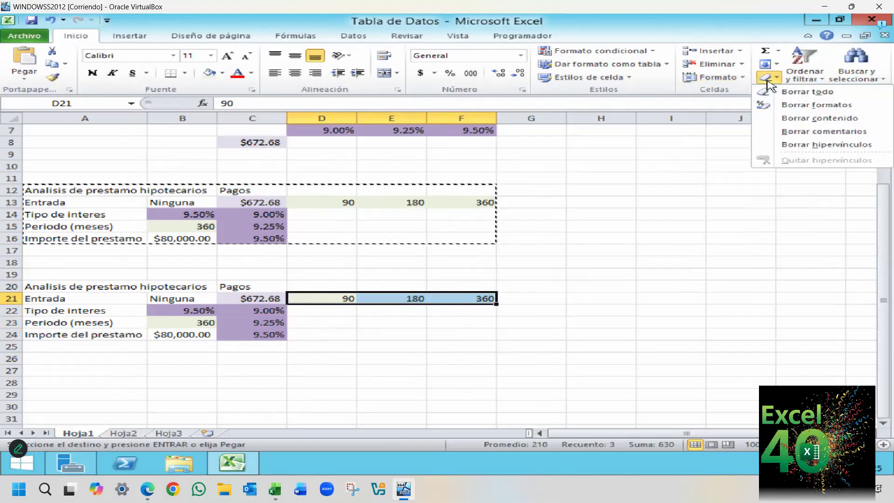
pyautogui.click(790, 105)
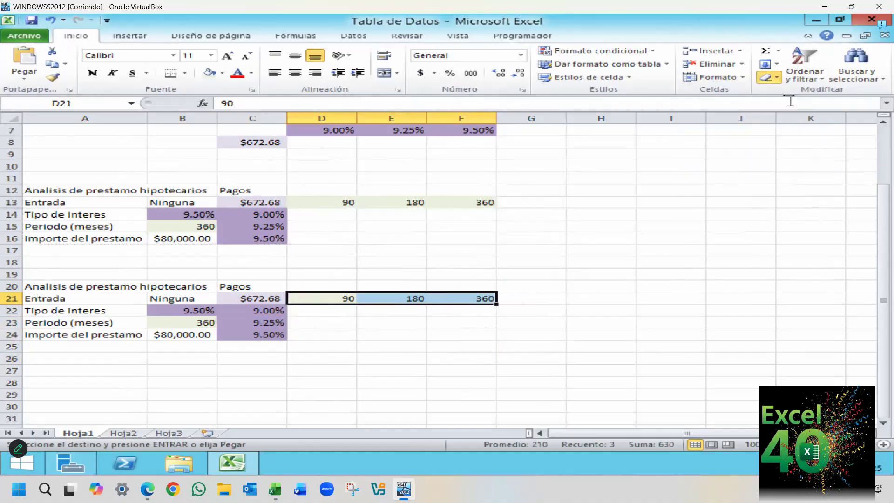
pyautogui.click(359, 332)
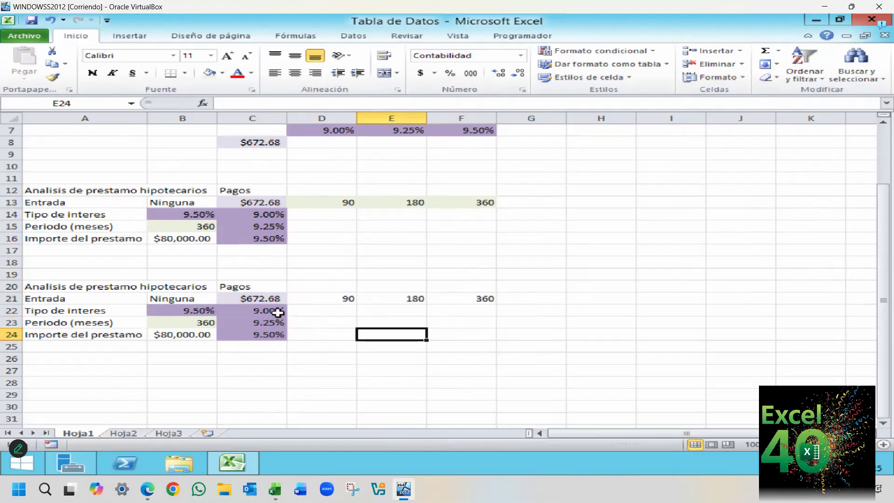
# - Try to transpose the interest rates into row 21 by replacing D21 with =TRANSPONER(C22:C24)
pyautogui.click(320, 298)
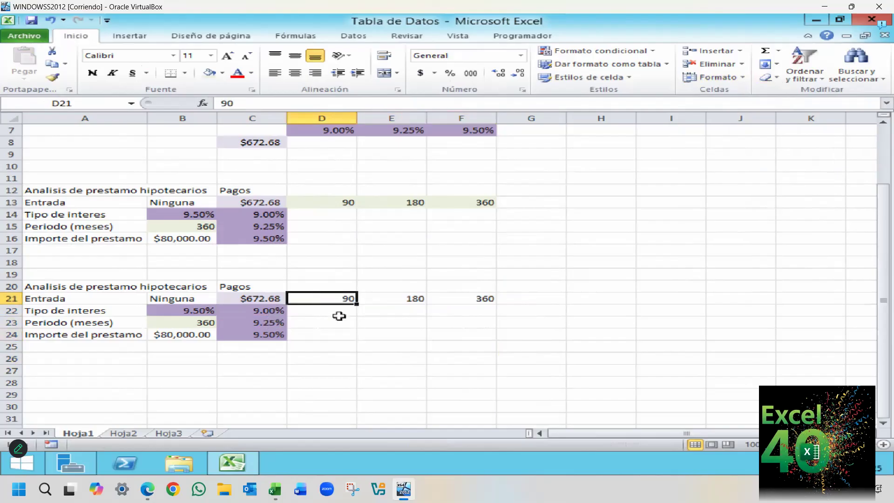
pyautogui.press('BackSpace')
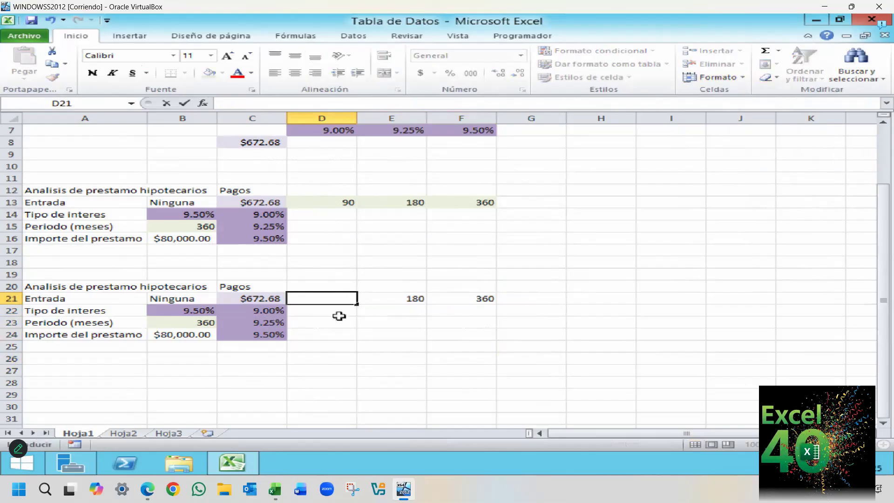
pyautogui.write('=')
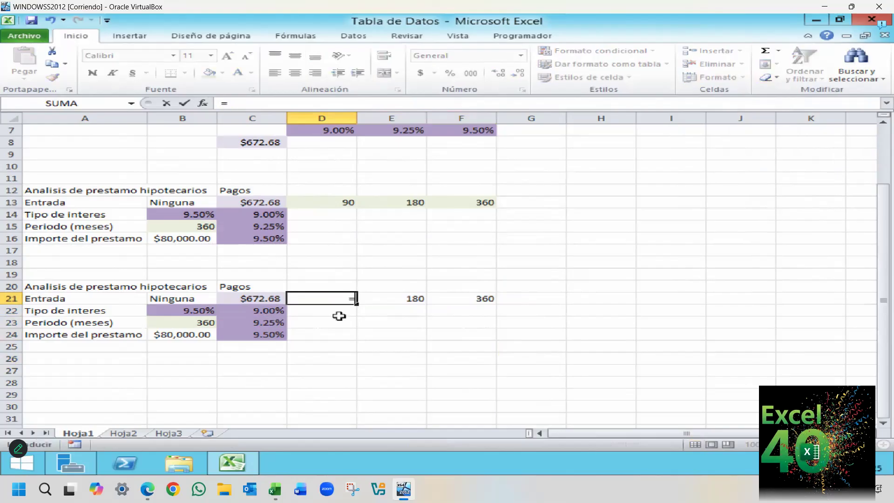
pyautogui.write('tran')
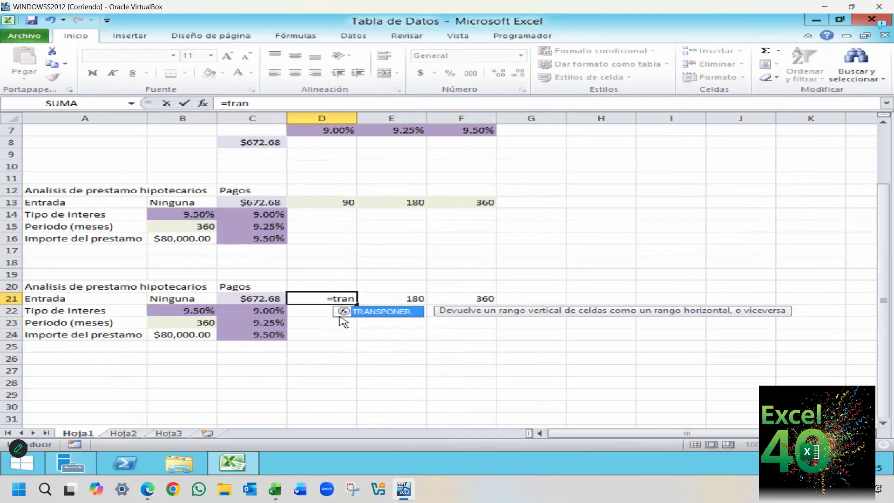
pyautogui.doubleClick(340, 315)
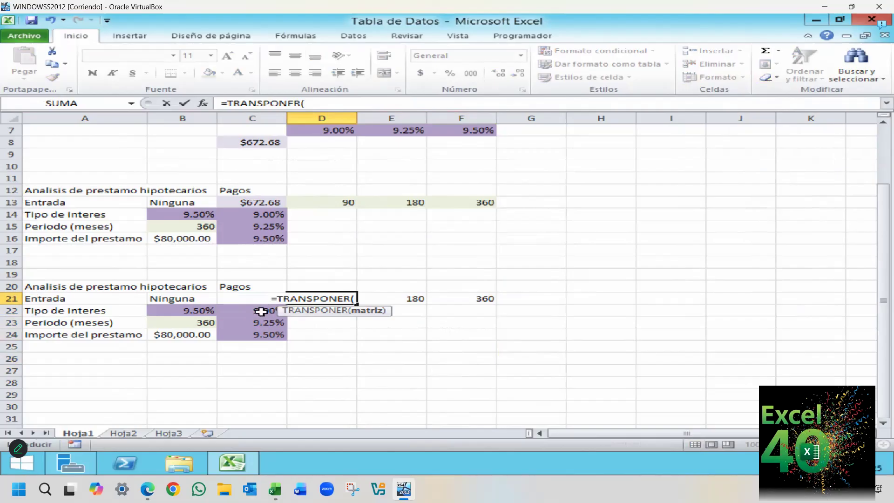
pyautogui.moveTo(263, 311); pyautogui.dragTo(261, 335)
pyautogui.press('Return')
pyautogui.press('Up')
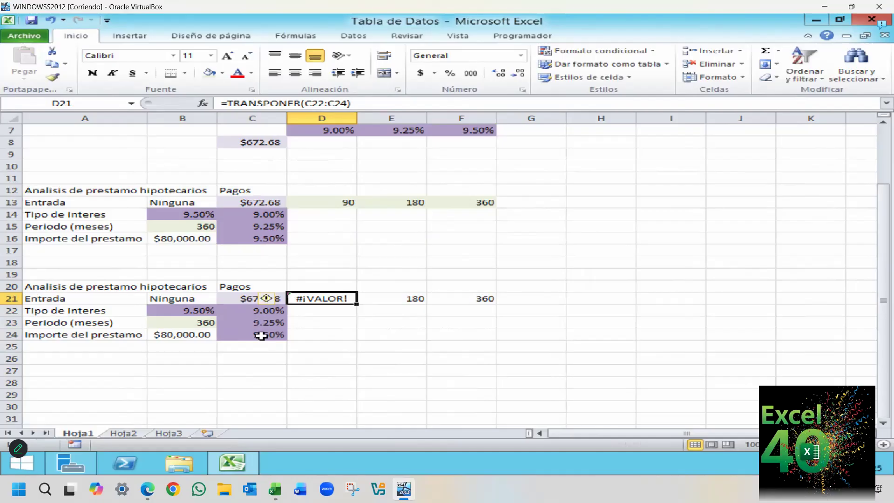
pyautogui.press('Down')
pyautogui.press('Up')
pyautogui.press('Down')
pyautogui.press('Up')
pyautogui.hotkey('ctrl', 'Return')
# - Copy the interest rates in C22:C24 and paste them transposed into D21:F21, replacing the existing row contents
pyautogui.moveTo(261, 311); pyautogui.dragTo(261, 335)
pyautogui.hotkey('ctrl', 'c')
pyautogui.press('Up')
pyautogui.press('Right')
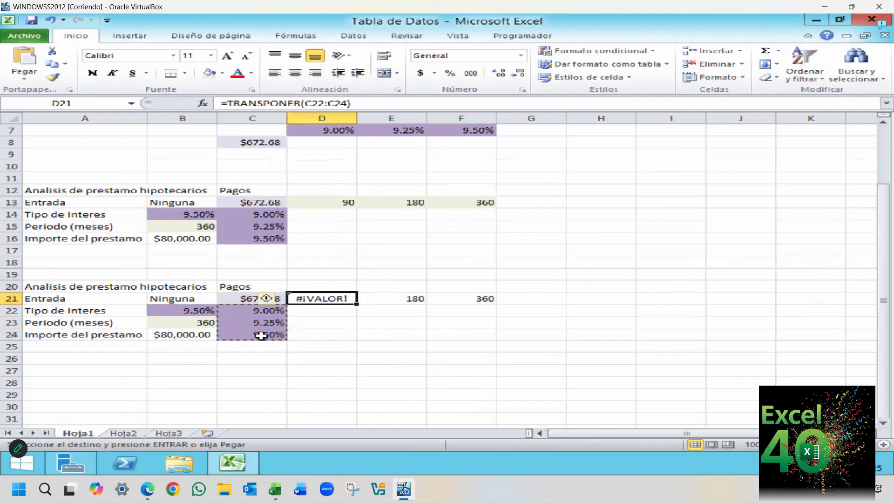
pyautogui.press('alt')
pyautogui.press('o')
pyautogui.press('v')
pyautogui.press('t')
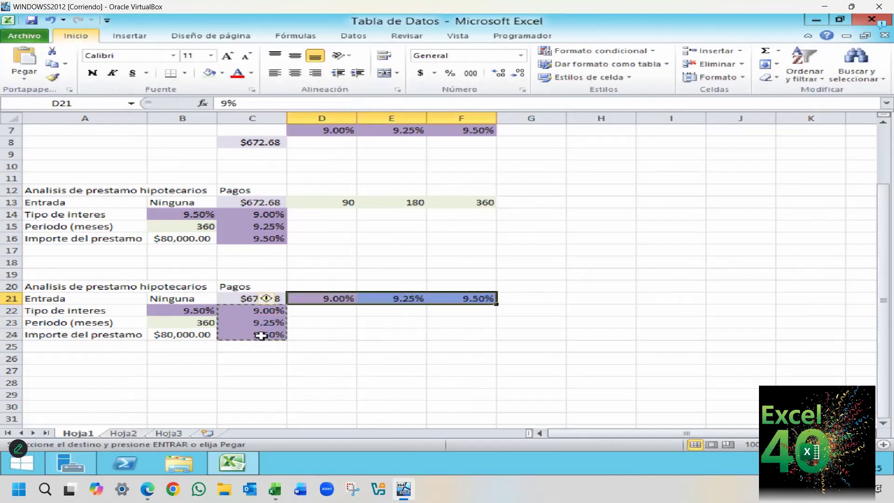
# - Delete the interest rates from C22:C24 in the copied block, keeping the cell formatting
pyautogui.press('Down')
pyautogui.press('Left')
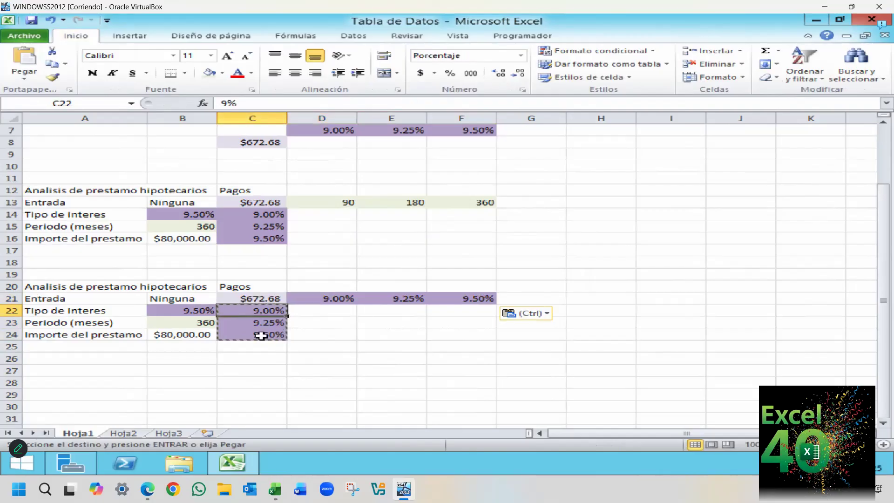
pyautogui.hotkey('shift', 'Down')
pyautogui.hotkey('shift', 'Down')
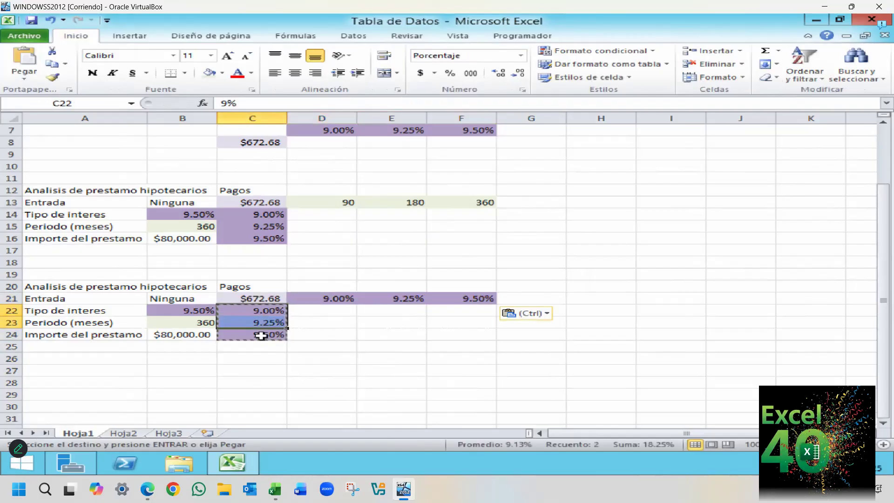
pyautogui.press('Delete')
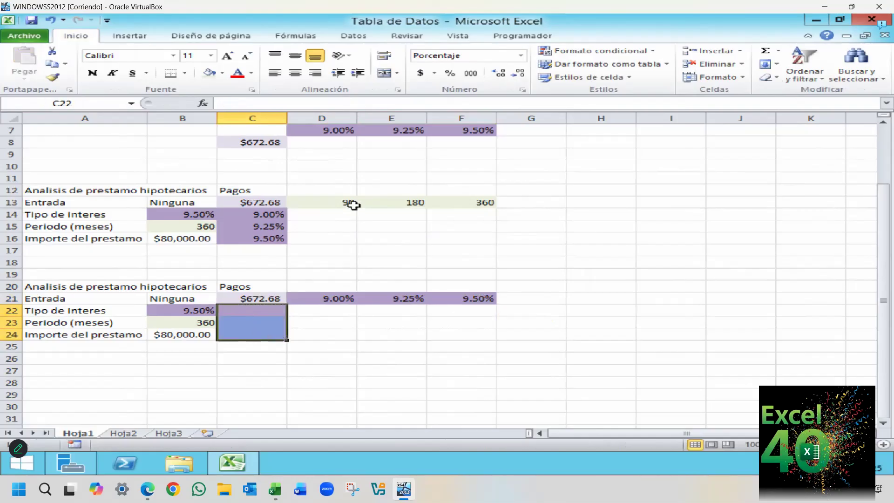
# - Copy the terms in D13:F13, paste them transposed into C22:C24, and end the copy mode
pyautogui.moveTo(335, 203); pyautogui.dragTo(441, 203)
pyautogui.hotkey('ctrl', 'c')
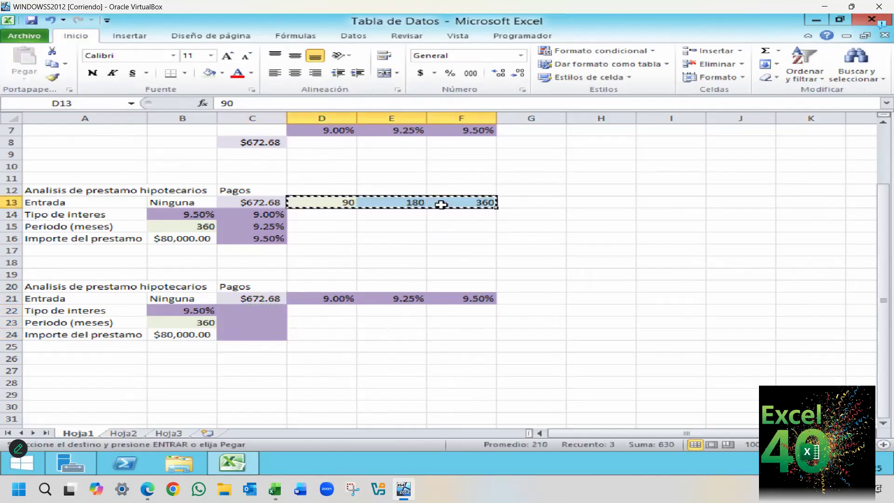
pyautogui.click(277, 310)
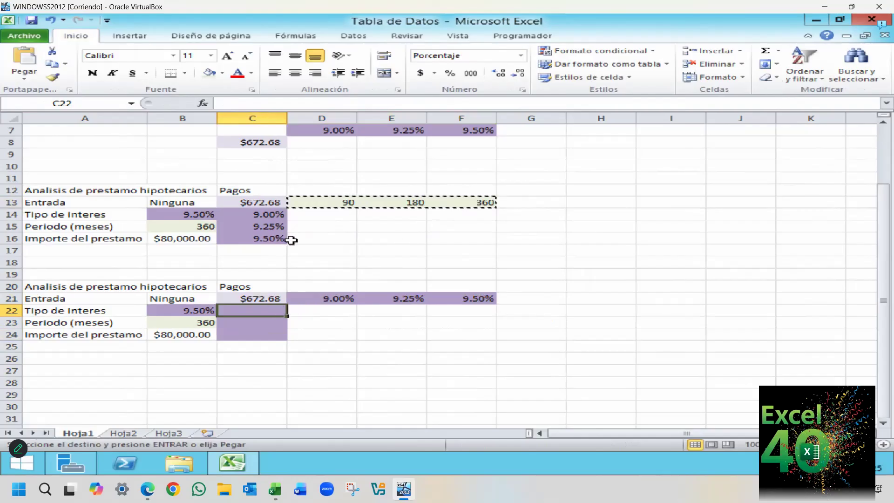
pyautogui.hotkey('alt', 'o')
pyautogui.press('v')
pyautogui.press('t')
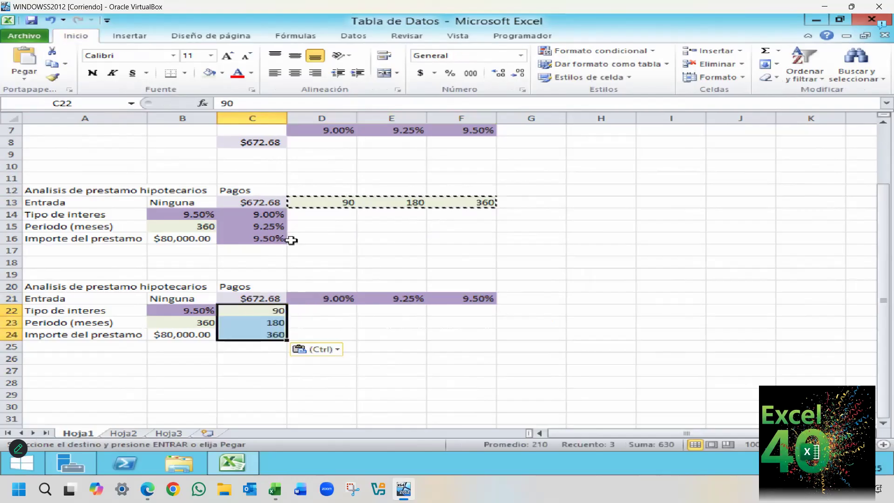
pyautogui.press('Down')
pyautogui.press('Up')
pyautogui.press('Right')
pyautogui.press('Right')
pyautogui.press('Left')
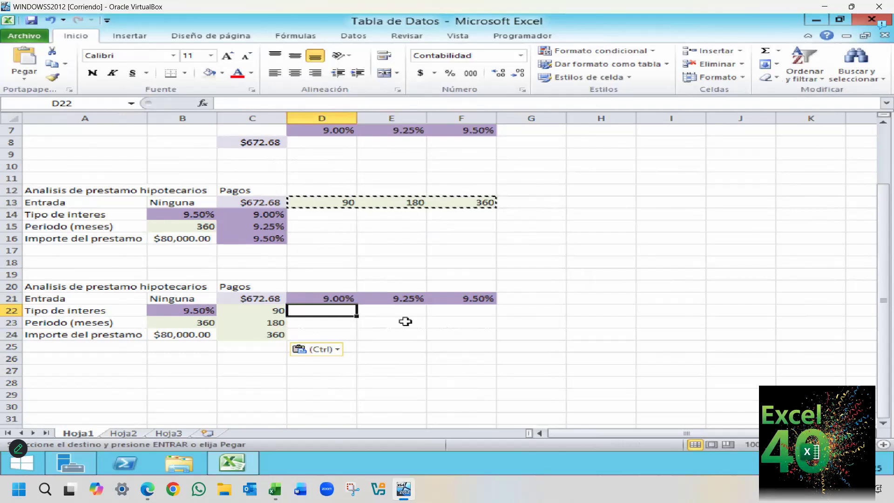
pyautogui.scroll(2, 390, 278)
pyautogui.press('Escape')
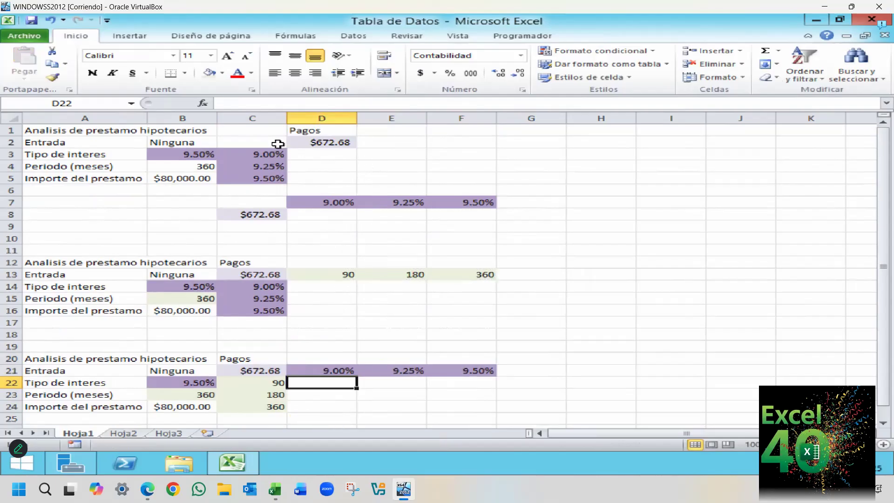
# - Select C2:D5, check the What-If Analysis options in the newer Excel's Funciones.xlsx, and return to the virtual machine's workbook
pyautogui.moveTo(267, 141); pyautogui.dragTo(310, 175)
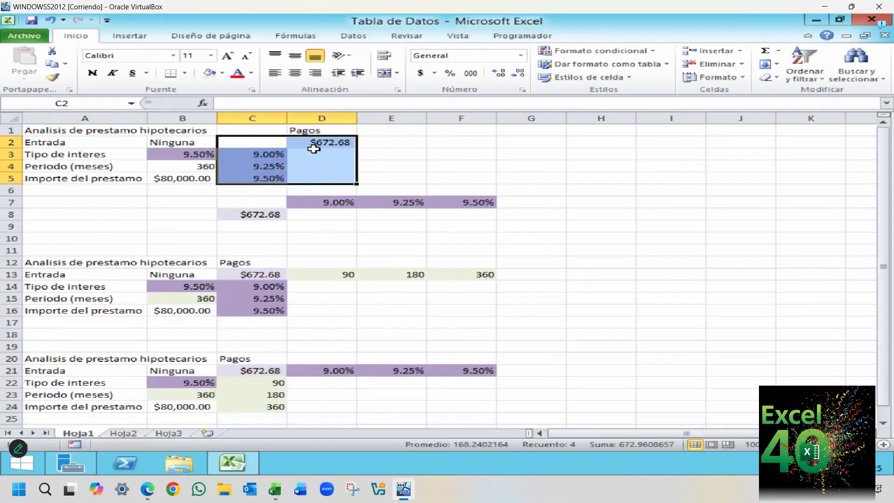
pyautogui.click(352, 37)
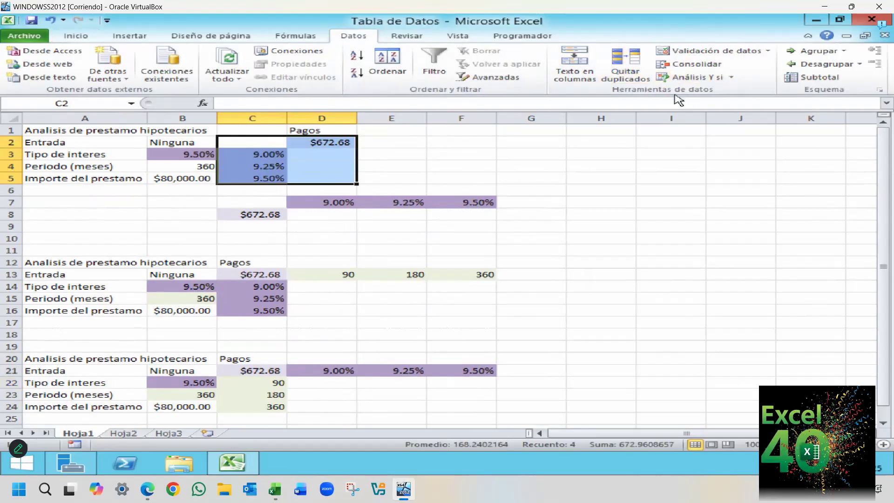
pyautogui.click(274, 488)
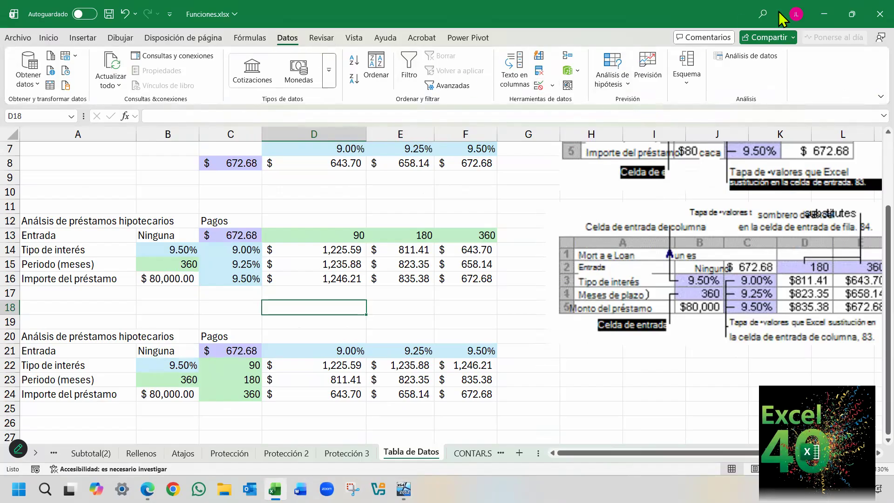
pyautogui.click(620, 85)
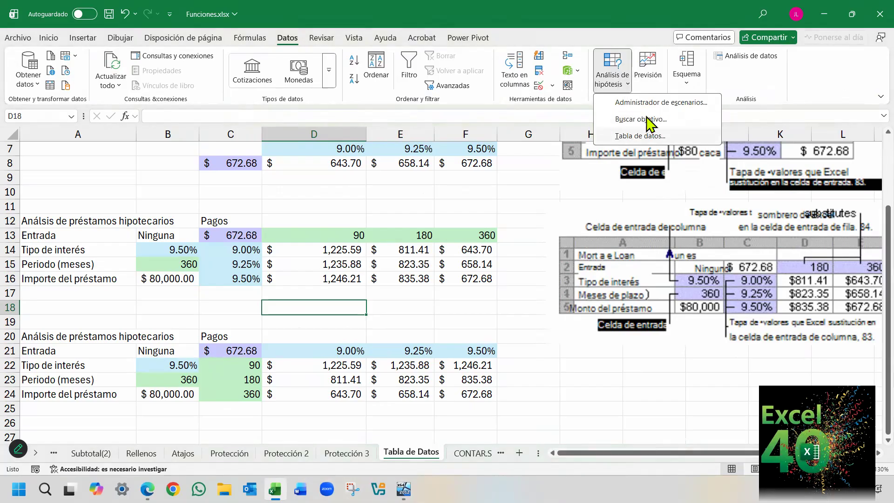
pyautogui.click(824, 14)
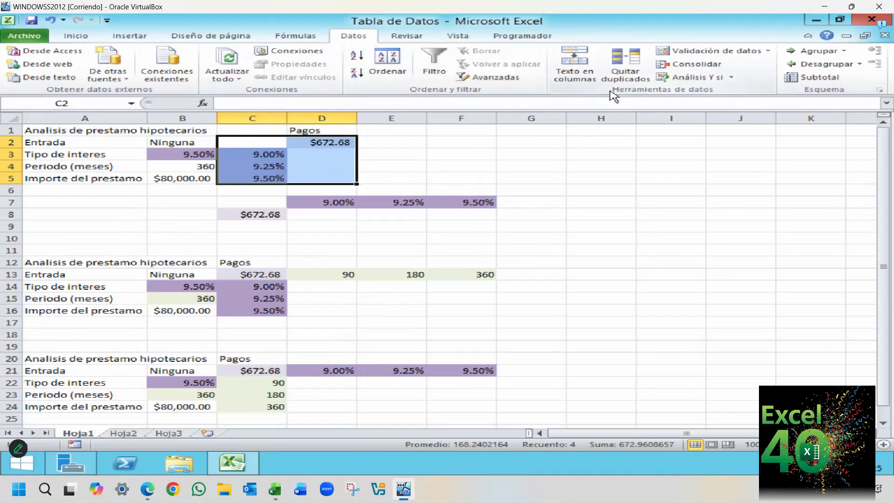
# - Create a one-variable data table on C2:D5 with B3 as the column input cell, and inspect the formulas in D5 and D2
pyautogui.click(697, 81)
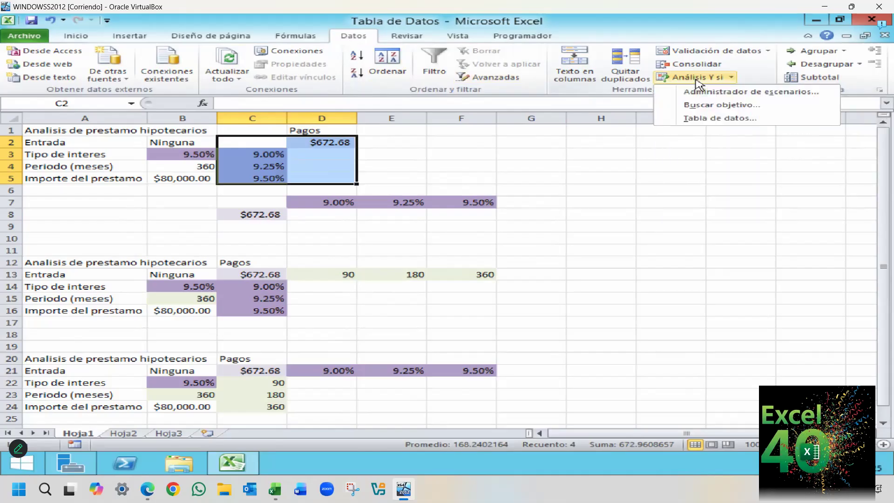
pyautogui.click(704, 119)
pyautogui.moveTo(603, 176); pyautogui.dragTo(477, 132)
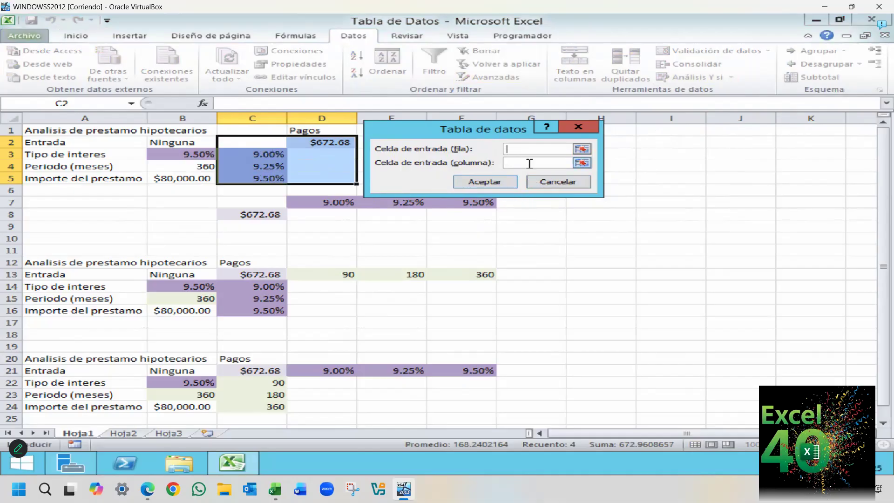
pyautogui.click(202, 156)
pyautogui.click(465, 183)
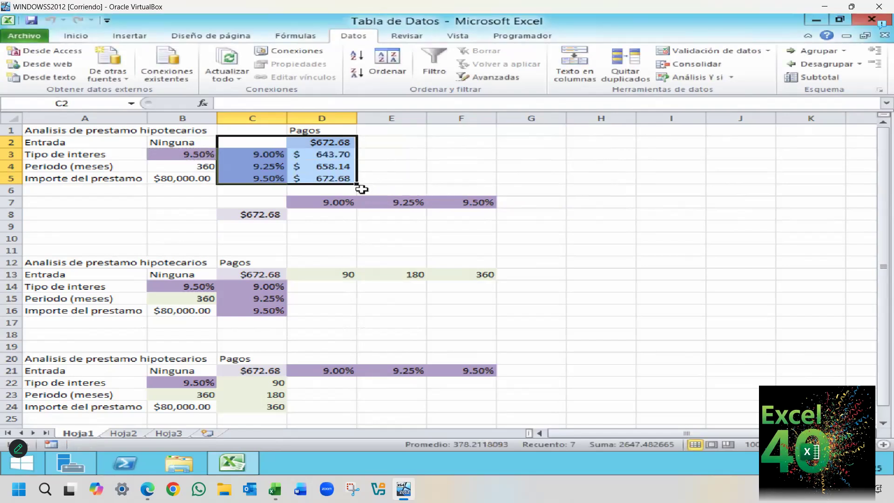
pyautogui.click(343, 176)
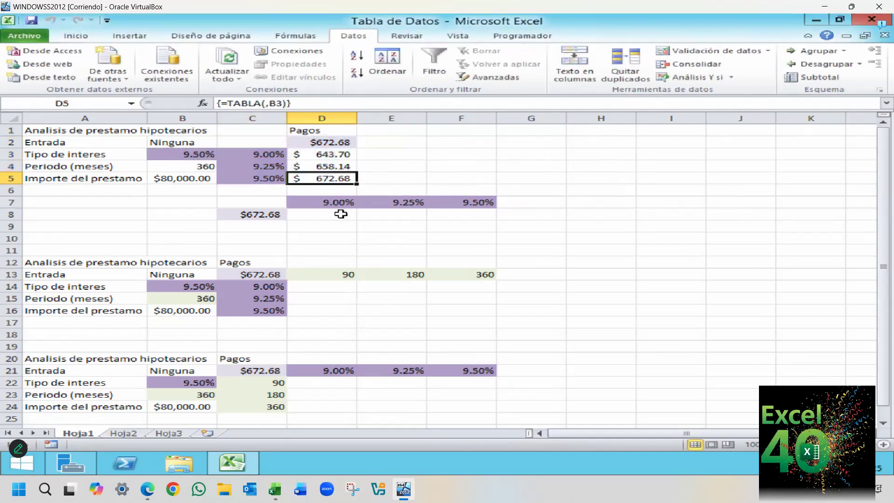
pyautogui.click(343, 143)
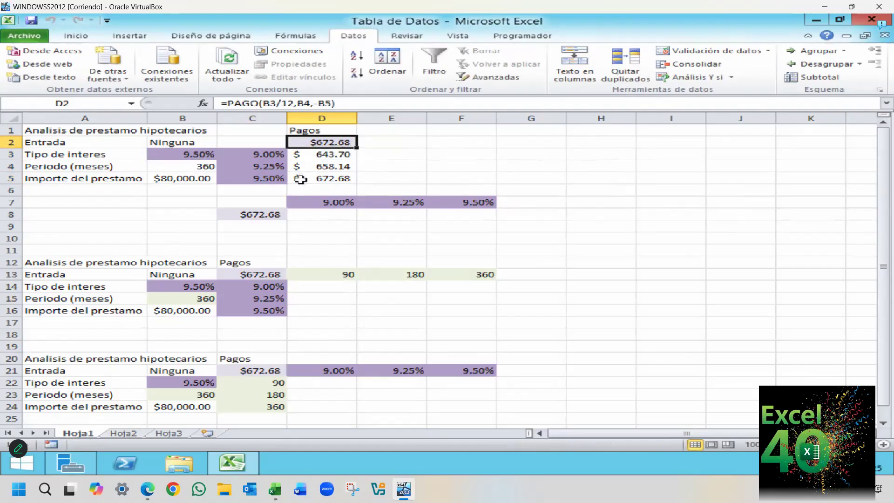
pyautogui.click(308, 179)
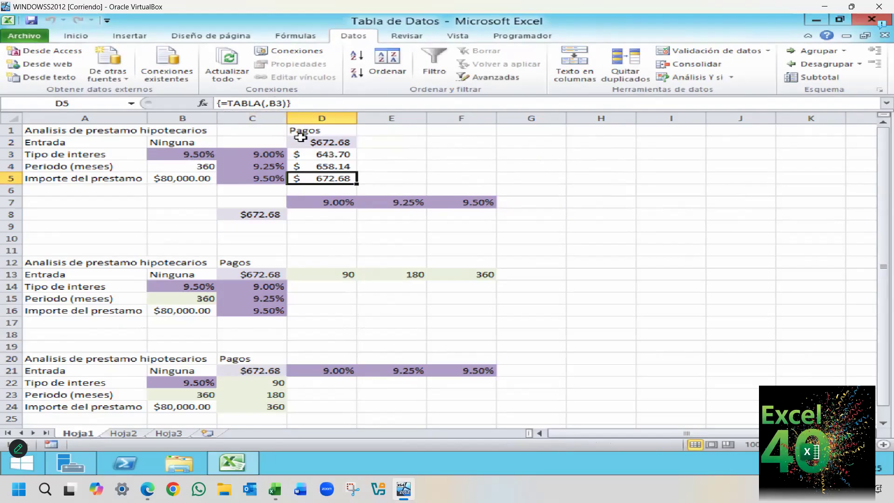
# - Create a one-variable data table on C7:F8 with B3 as the row input cell, and inspect the formulas in F8 and C8
pyautogui.moveTo(277, 202); pyautogui.dragTo(447, 214)
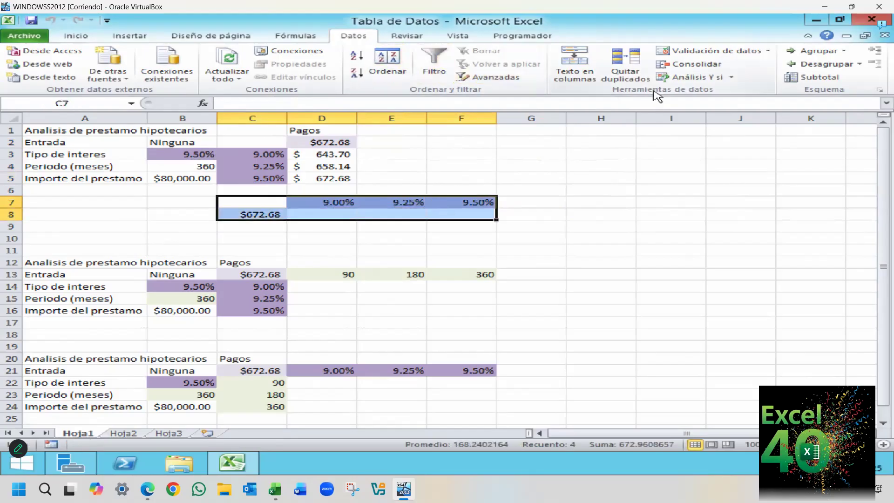
pyautogui.click(695, 79)
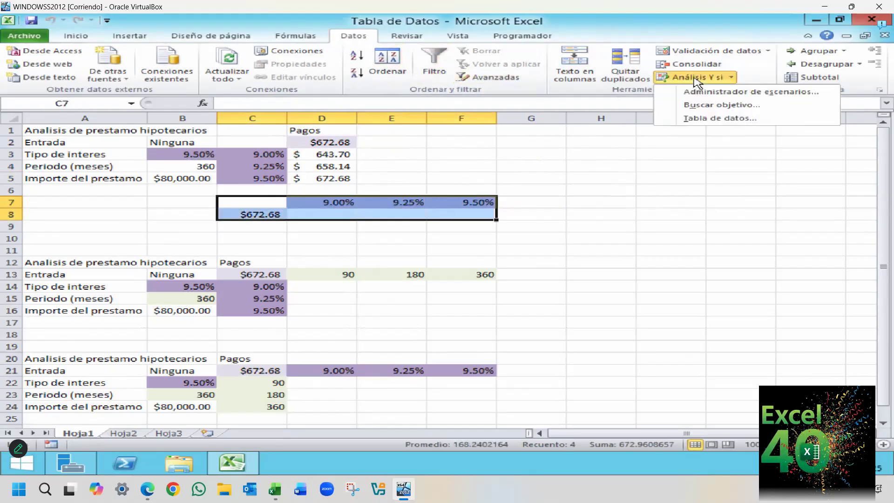
pyautogui.click(704, 119)
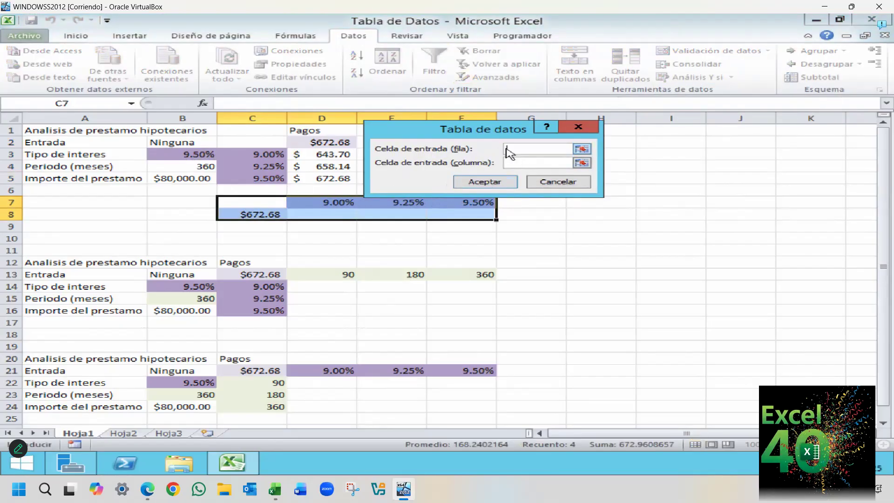
pyautogui.moveTo(497, 135); pyautogui.dragTo(400, 236)
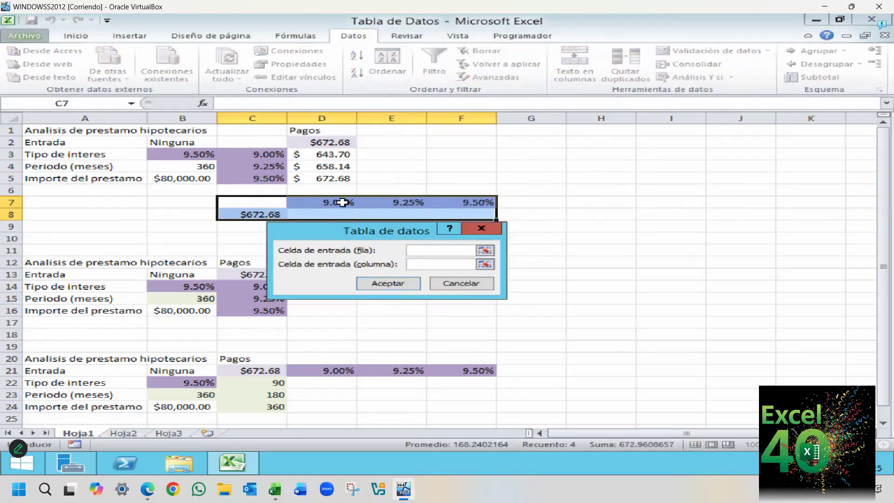
pyautogui.click(198, 155)
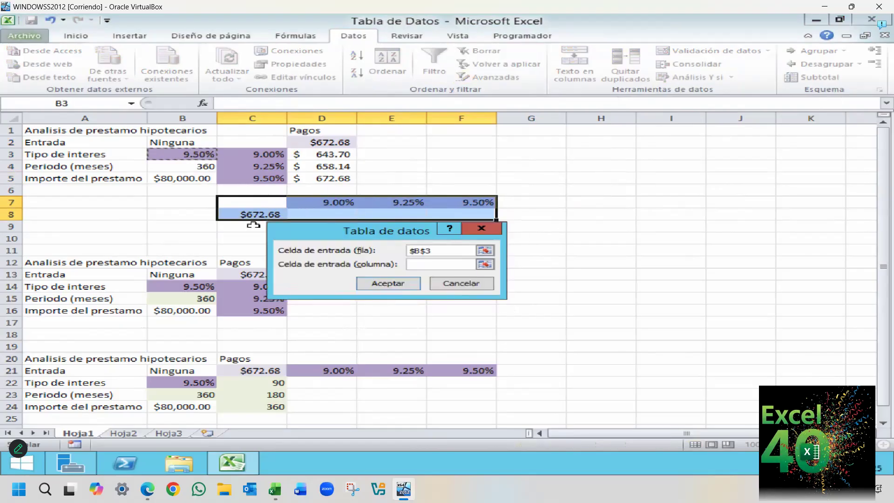
pyautogui.click(371, 282)
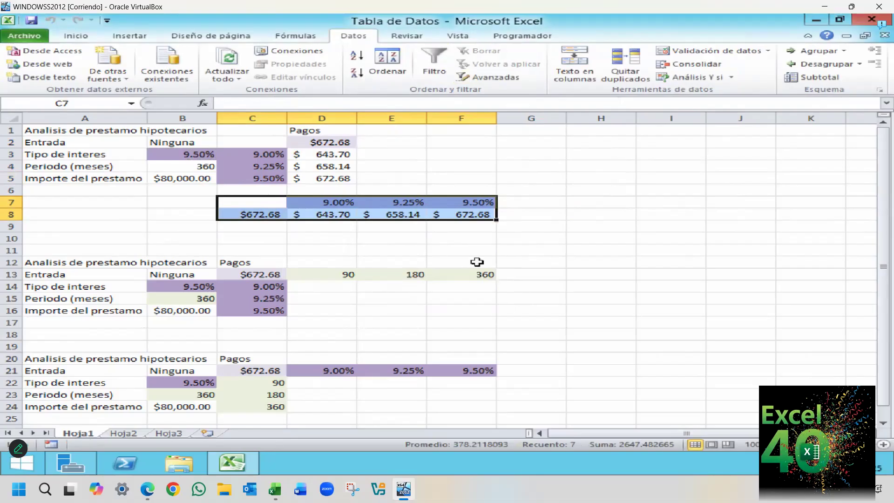
pyautogui.click(465, 214)
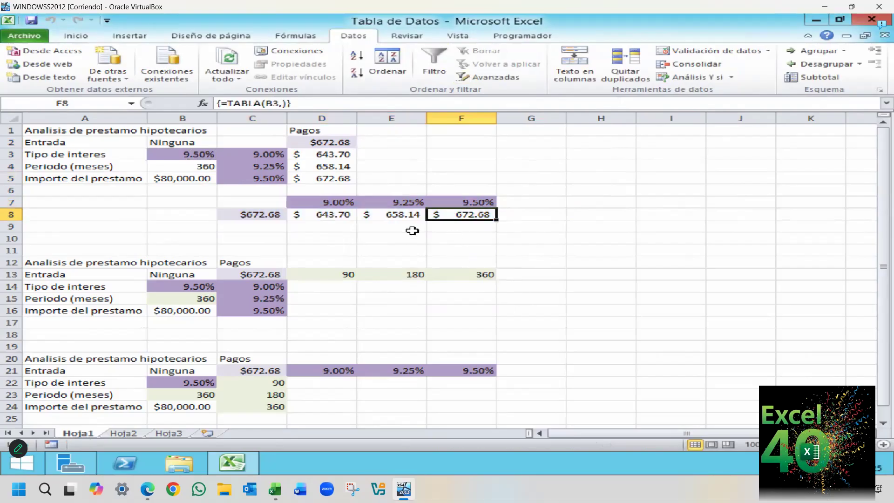
pyautogui.click(270, 215)
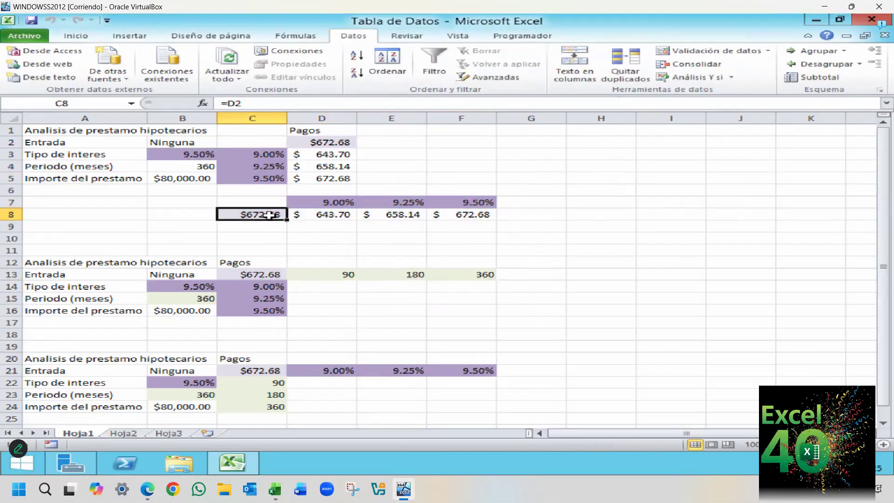
# - Create a two-variable data table on C13:F16 with B15 as the row input cell and B14 as the column input cell
pyautogui.scroll(-1, 296, 302)
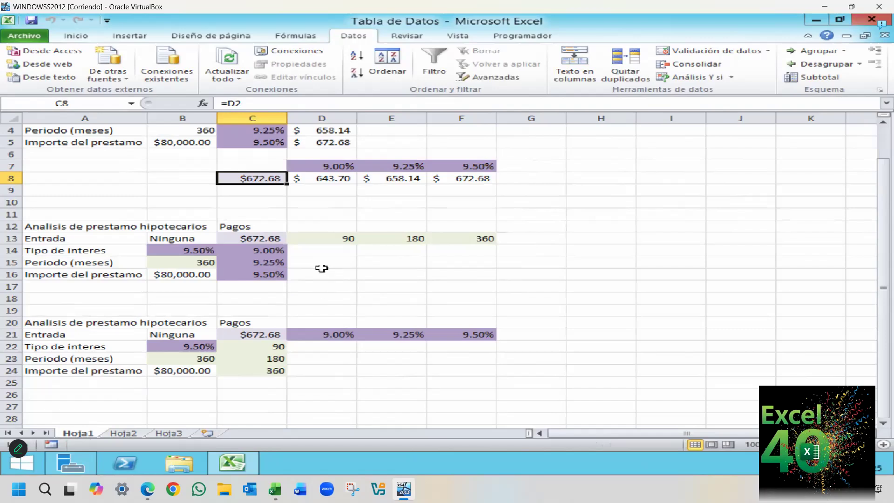
pyautogui.moveTo(271, 238); pyautogui.dragTo(436, 275)
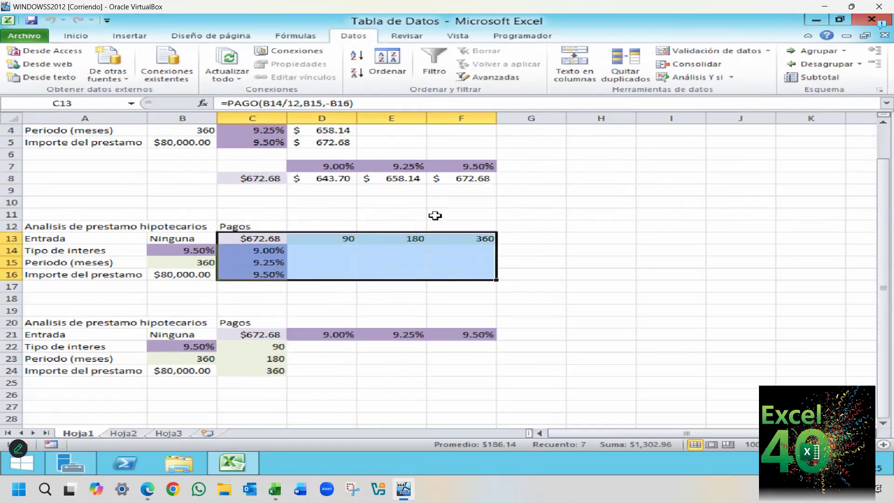
pyautogui.click(689, 78)
pyautogui.click(695, 116)
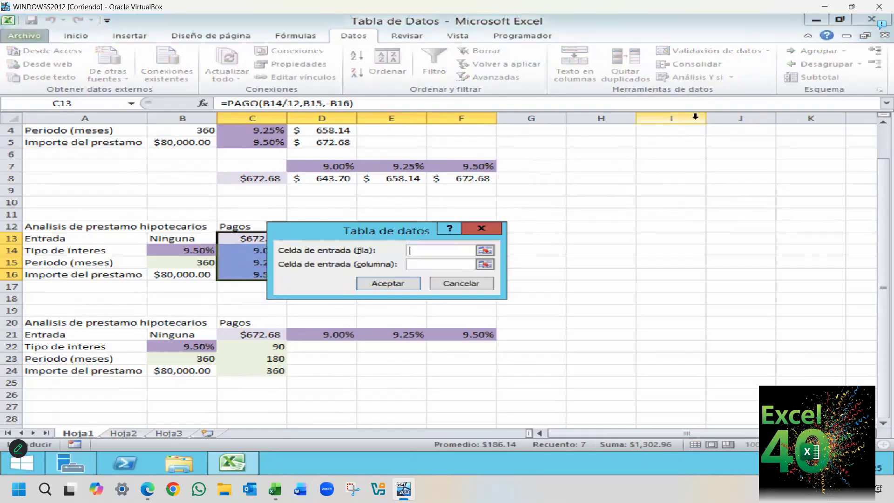
pyautogui.moveTo(407, 238); pyautogui.dragTo(381, 312)
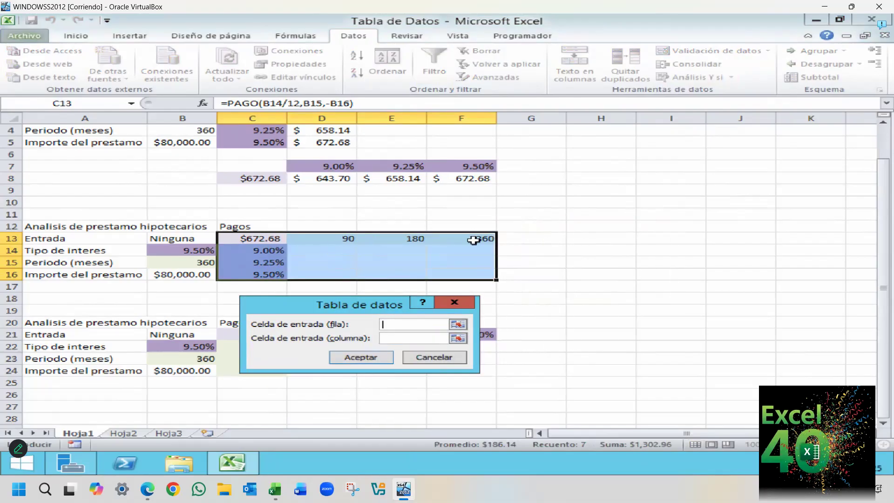
pyautogui.click(201, 264)
pyautogui.click(390, 338)
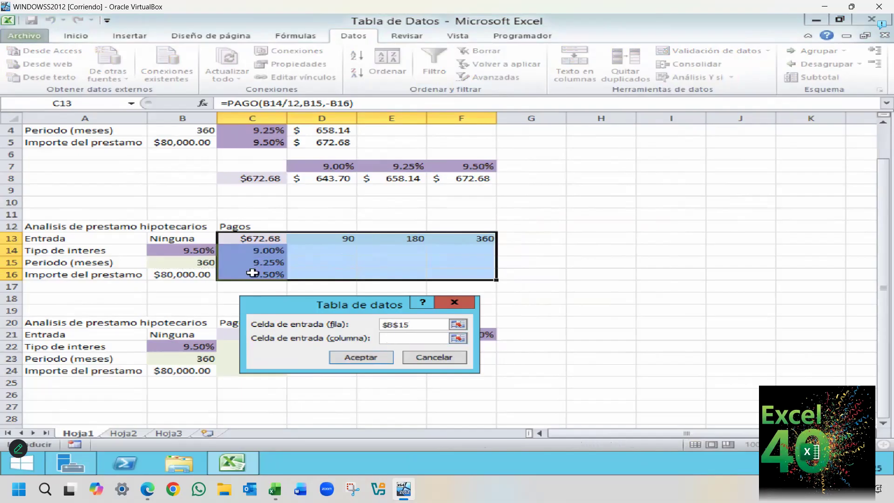
pyautogui.click(181, 253)
pyautogui.click(356, 357)
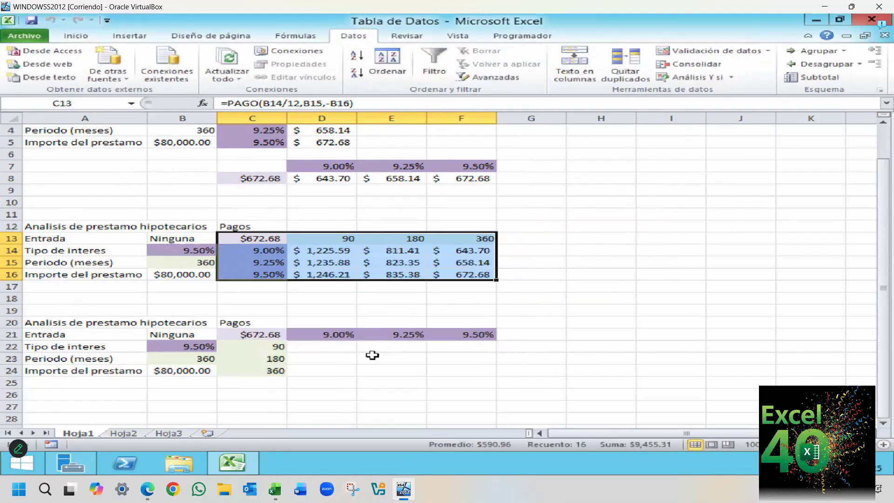
# - Inspect the formulas and input values in F16, C16, F13 and C13 of the two-variable table
pyautogui.click(461, 275)
pyautogui.click(270, 275)
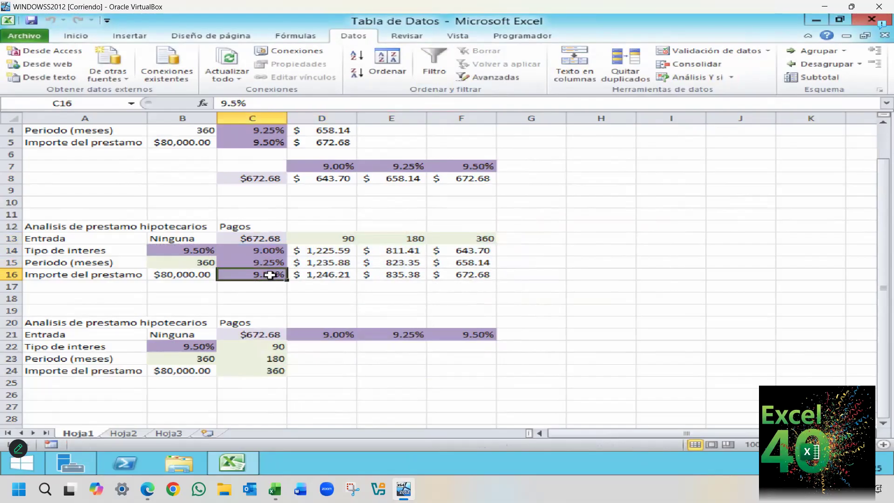
pyautogui.click(446, 239)
pyautogui.click(455, 273)
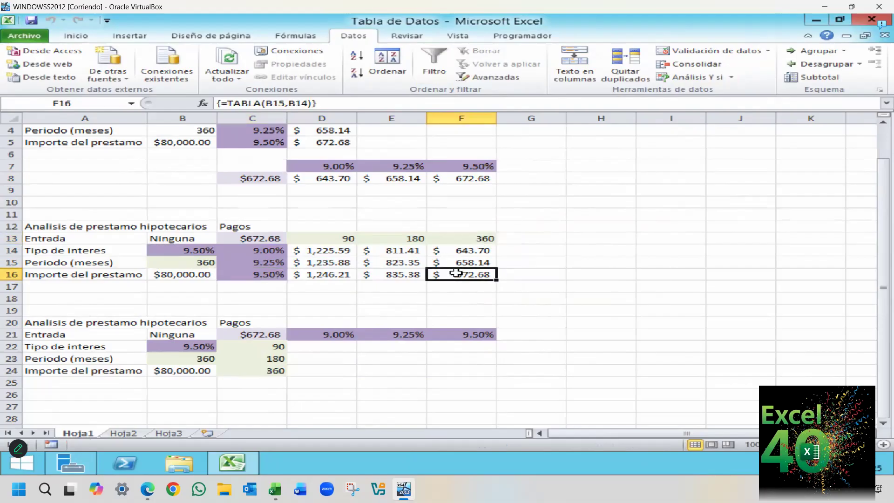
pyautogui.click(274, 239)
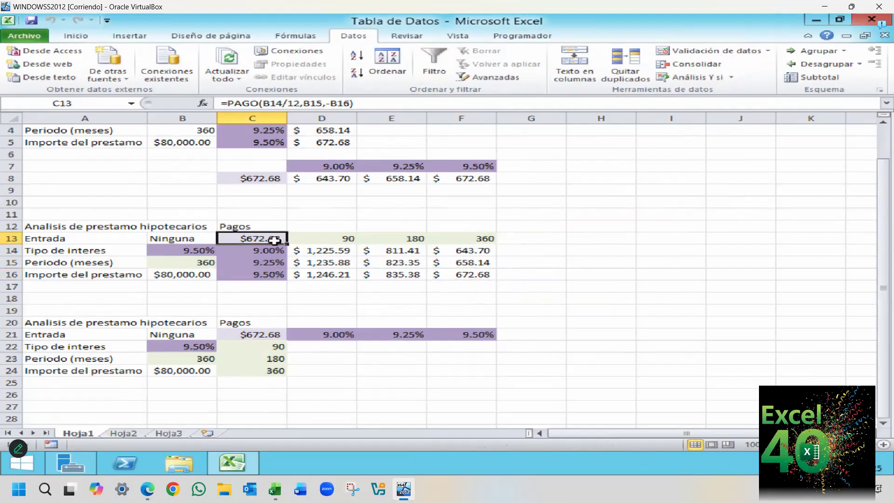
# - Create a two-variable data table on C21:F24 with B22 as the row input cell and B23 as the column input cell
pyautogui.moveTo(277, 336); pyautogui.dragTo(450, 367)
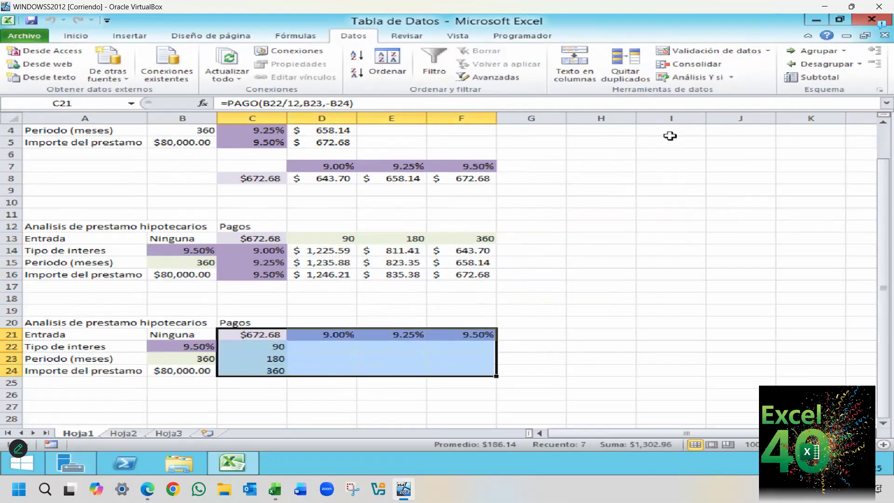
pyautogui.click(696, 78)
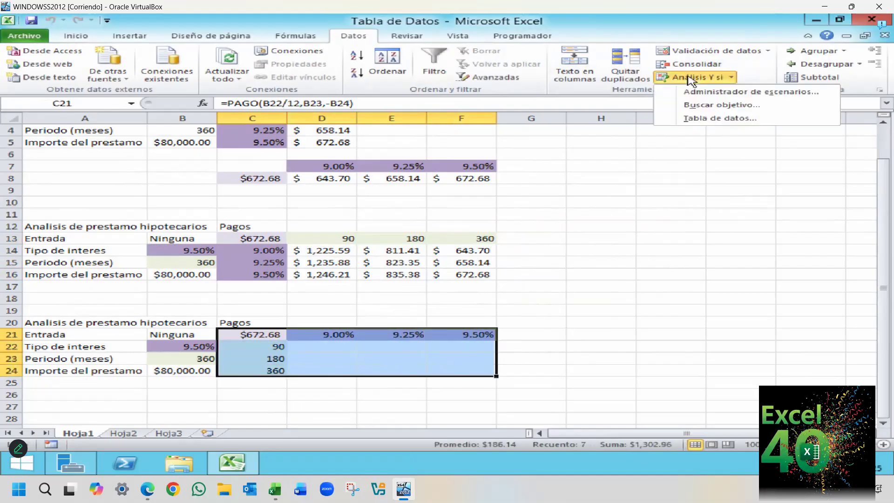
pyautogui.click(697, 119)
pyautogui.moveTo(557, 238); pyautogui.dragTo(370, 256)
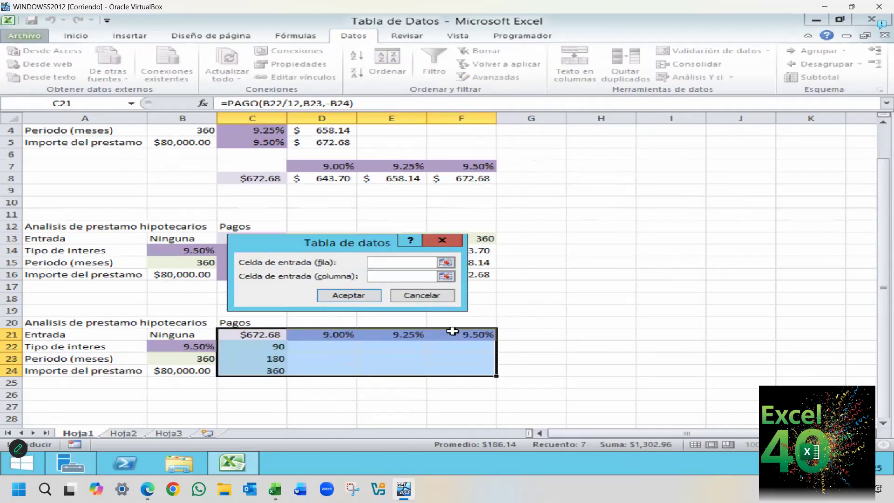
pyautogui.click(192, 345)
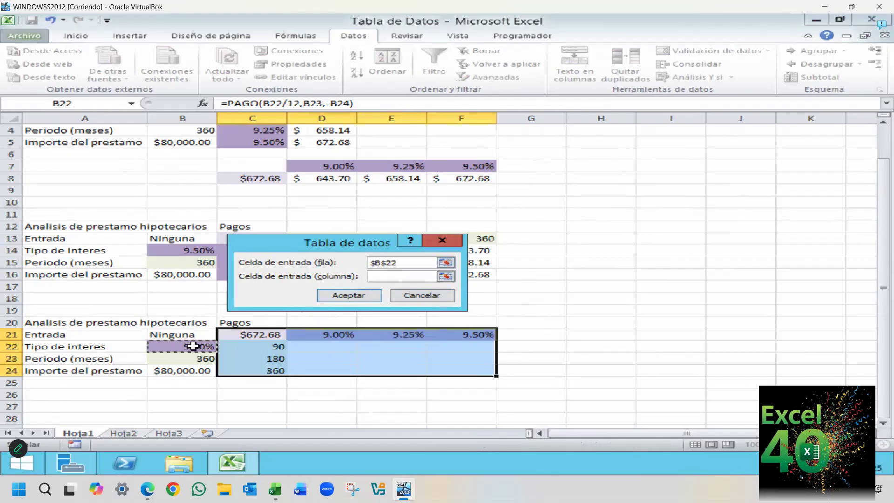
pyautogui.click(386, 277)
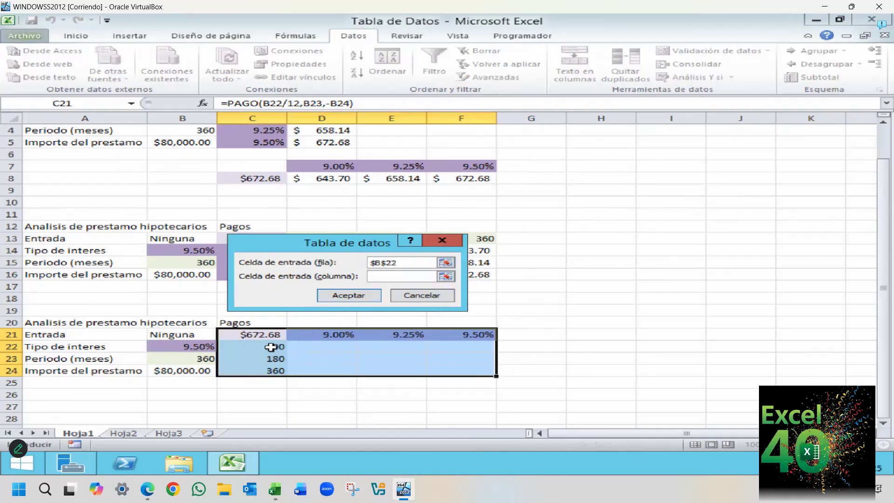
pyautogui.click(198, 359)
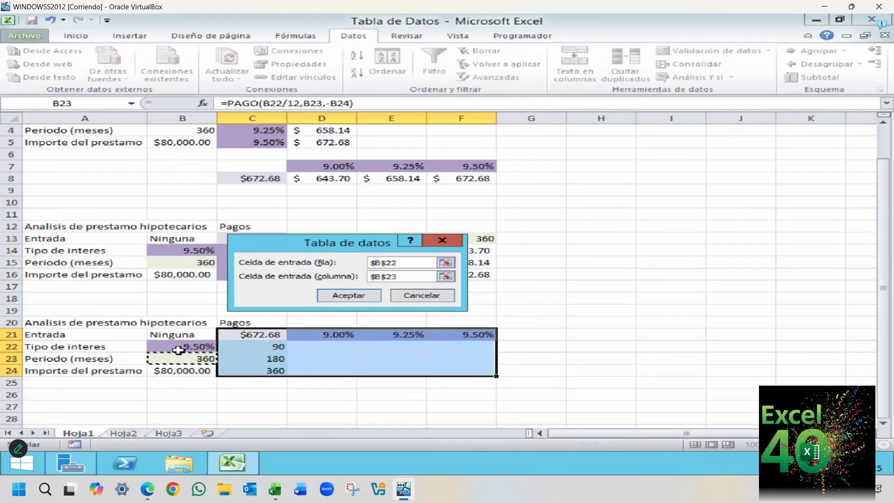
pyautogui.click(348, 302)
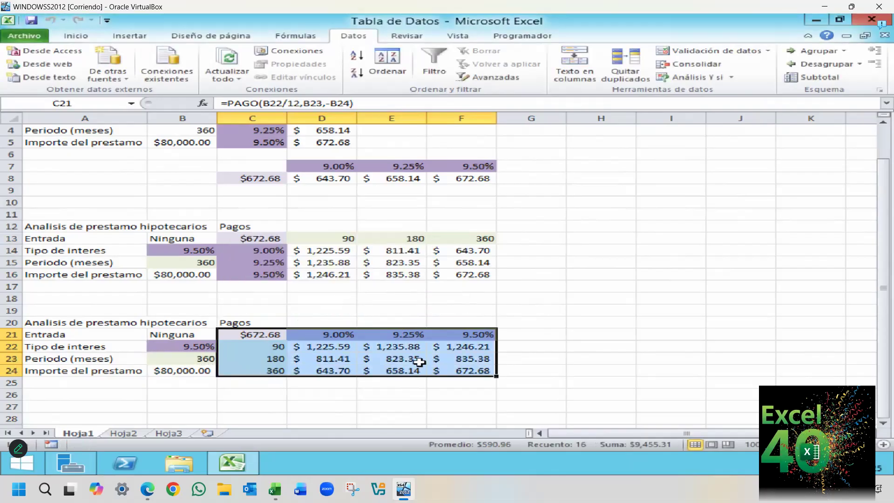
# - Inspect the header values in F21 and C24 and the formulas in F24 and C21 of the transposed table
pyautogui.click(455, 337)
pyautogui.click(274, 370)
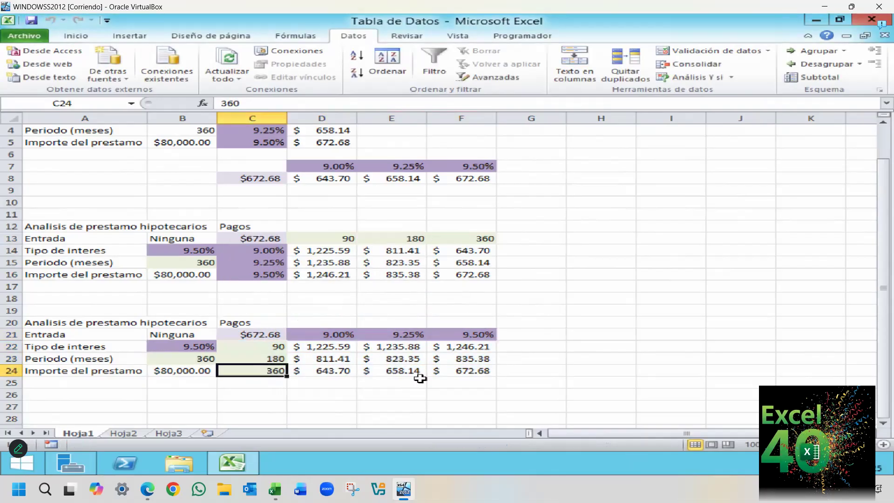
pyautogui.click(461, 371)
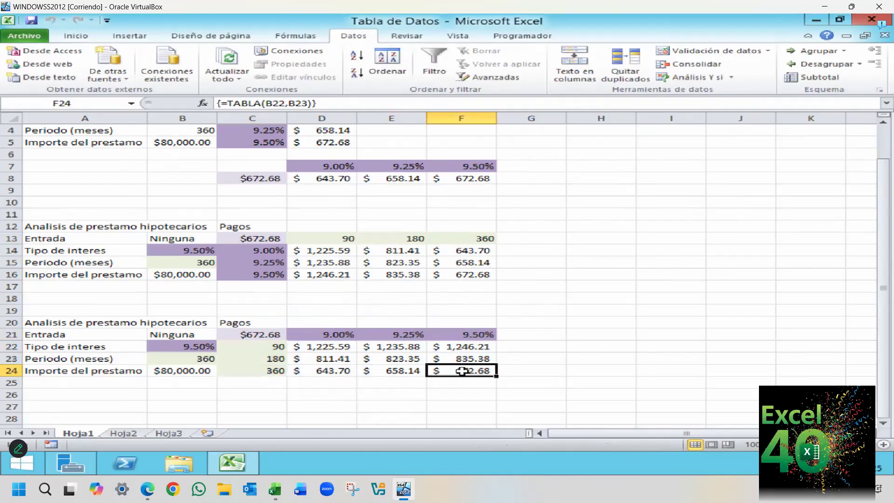
pyautogui.click(272, 334)
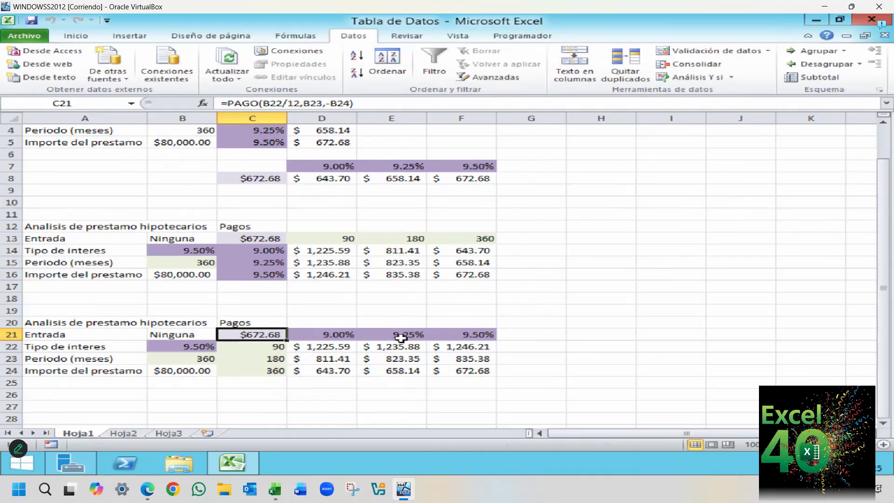
# - Switch to the newer Excel's Funciones.xlsx and inspect the data table formulas in D3:D5
pyautogui.click(275, 489)
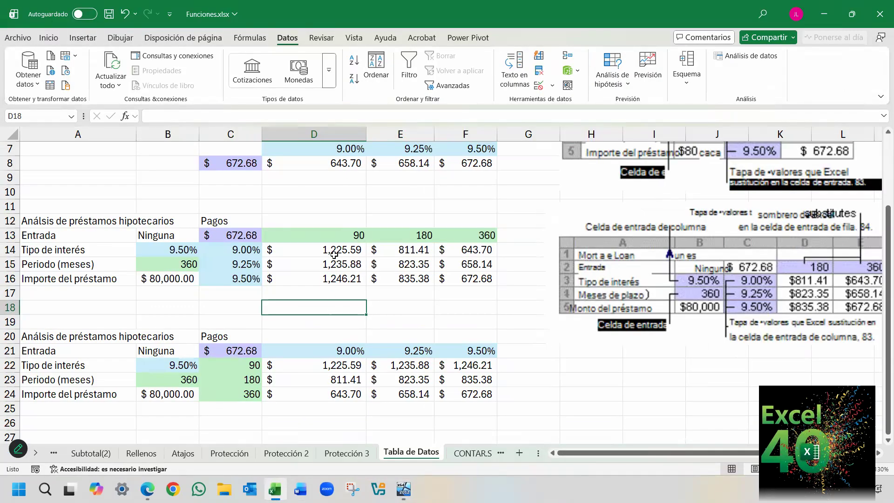
pyautogui.scroll(2, 334, 243)
pyautogui.click(314, 204)
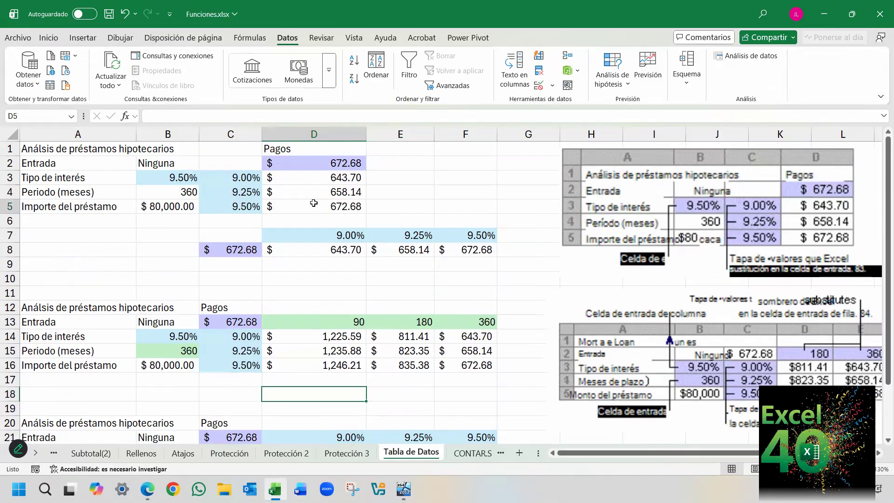
pyautogui.click(323, 178)
pyautogui.click(317, 191)
pyautogui.click(315, 179)
pyautogui.click(312, 191)
pyautogui.click(311, 179)
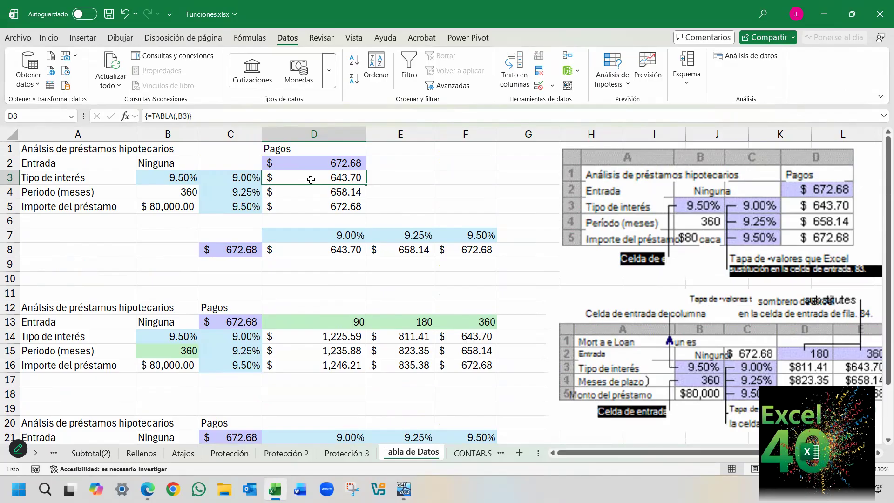
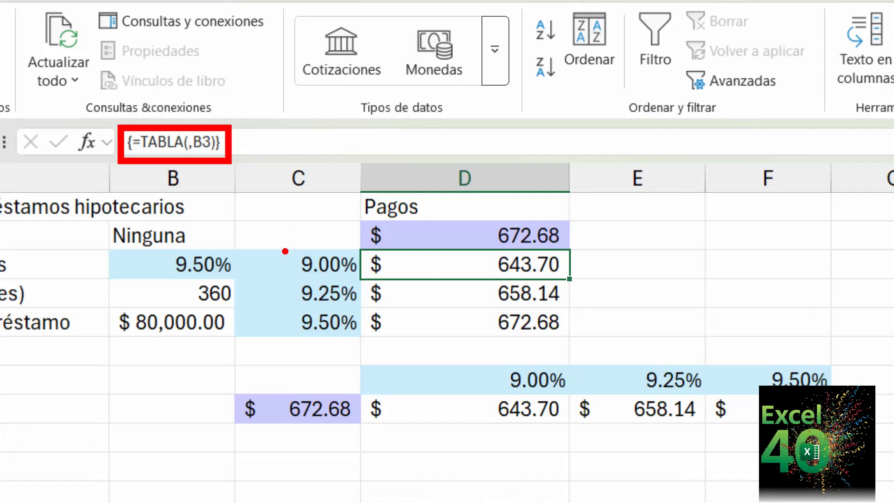
pyautogui.moveTo(284, 250); pyautogui.dragTo(358, 340)
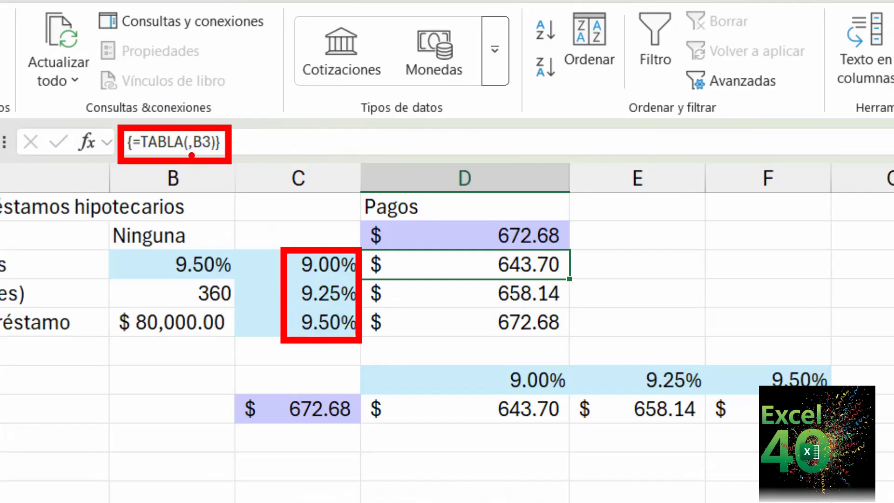
pyautogui.moveTo(188, 153)
pyautogui.mouseDown()
pyautogui.moveTo(188, 168)
pyautogui.moveTo(204, 166)
pyautogui.moveTo(204, 178)
pyautogui.mouseUp()
pyautogui.moveTo(160, 250)
pyautogui.mouseDown()
pyautogui.moveTo(184, 275)
pyautogui.moveTo(237, 283)
pyautogui.mouseUp()
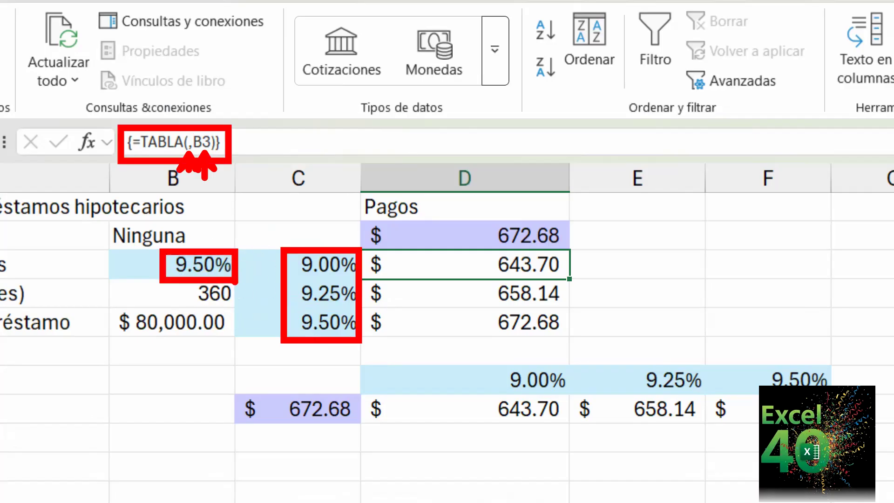
pyautogui.press('Escape')
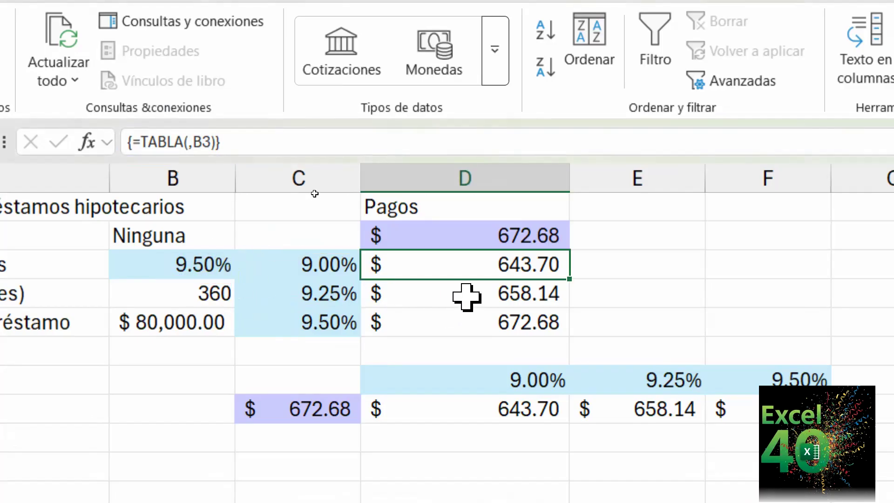
# - Copy the formula text =TABLA(,B3) from D3 and clear the results in D3:D5
pyautogui.click(466, 296)
pyautogui.press('Down')
pyautogui.press('Up')
pyautogui.press('Up')
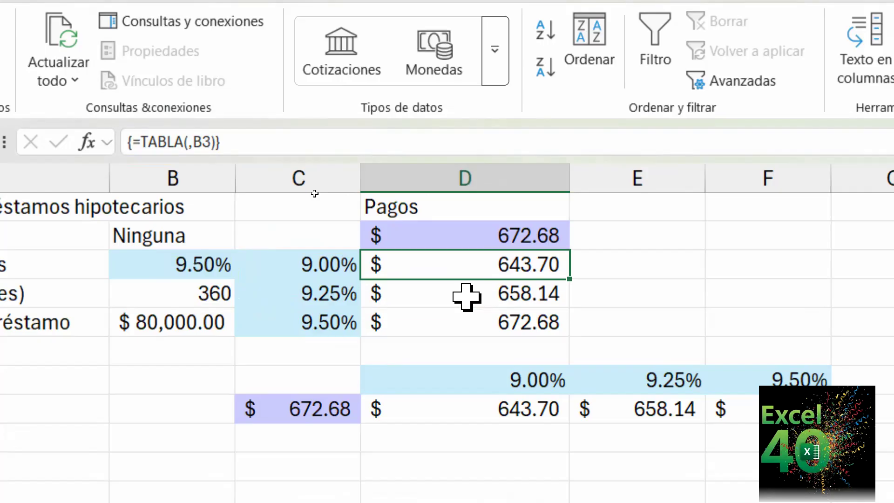
pyautogui.click(228, 142)
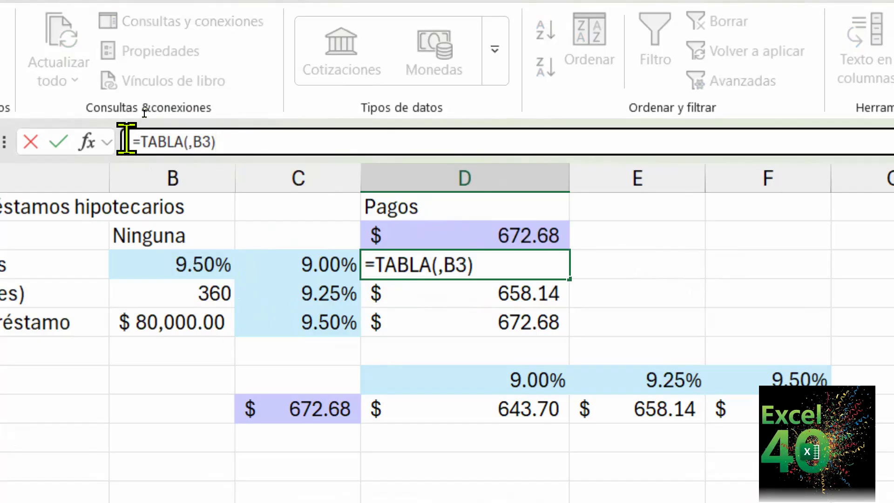
pyautogui.moveTo(128, 141); pyautogui.dragTo(243, 138)
pyautogui.hotkey('ctrl', 'c')
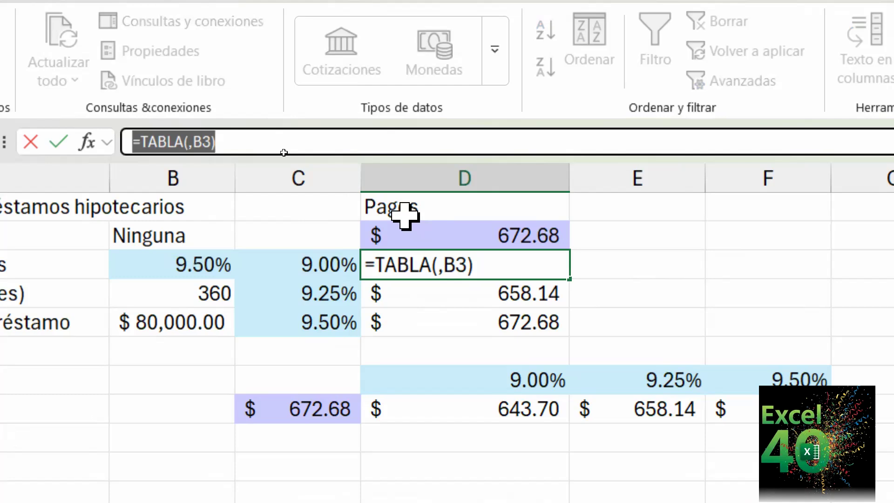
pyautogui.hotkey('ctrl', 'shift', 'Return')
pyautogui.moveTo(465, 259); pyautogui.dragTo(473, 314)
pyautogui.press('Delete')
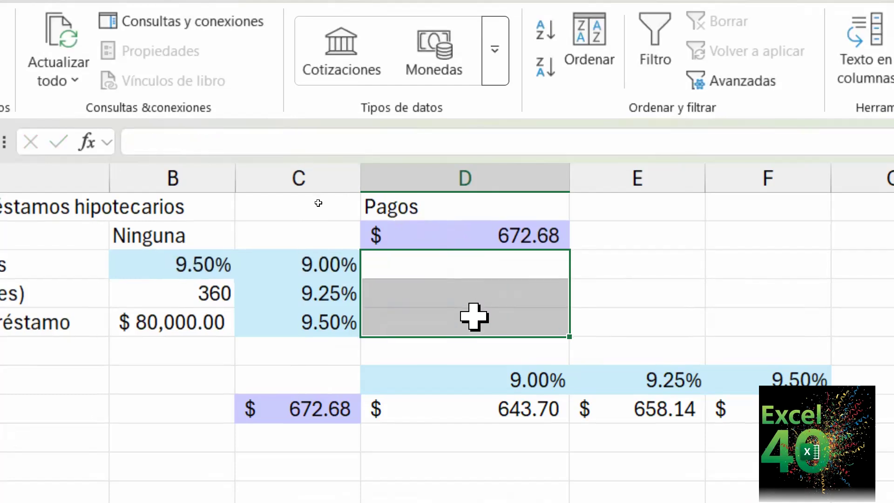
# - Try to enter the copied formula =TABLA(,B3) directly in D3, pasting all of its content
pyautogui.click(286, 142)
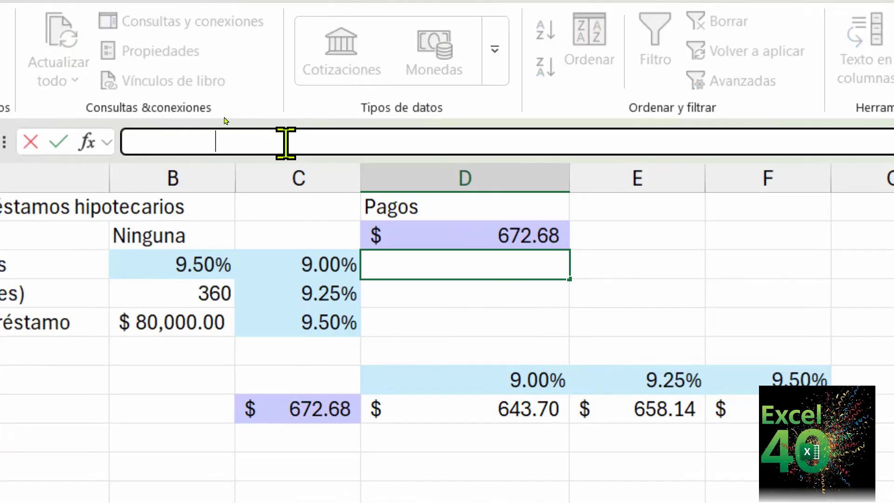
pyautogui.hotkey('ctrl', 'v')
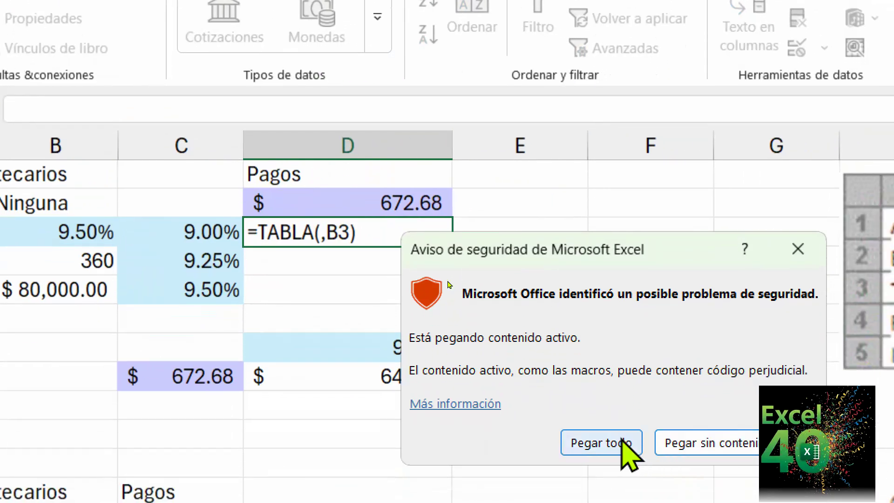
pyautogui.click(600, 443)
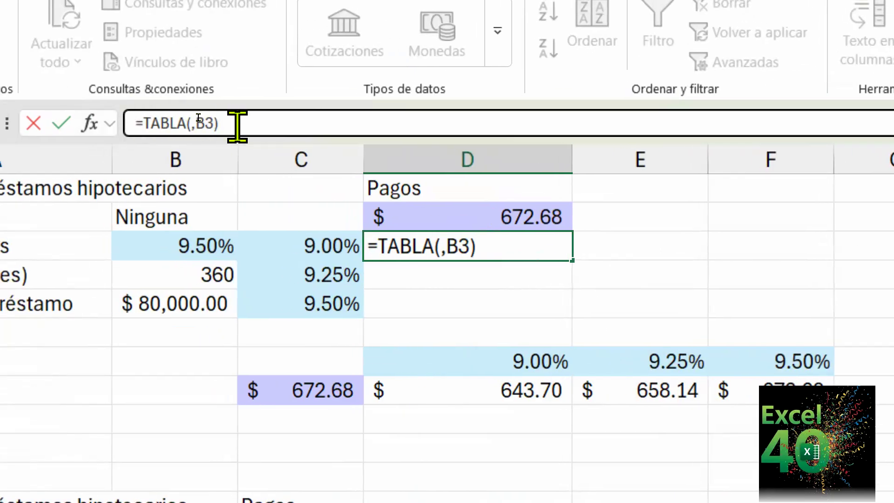
pyautogui.press('Return')
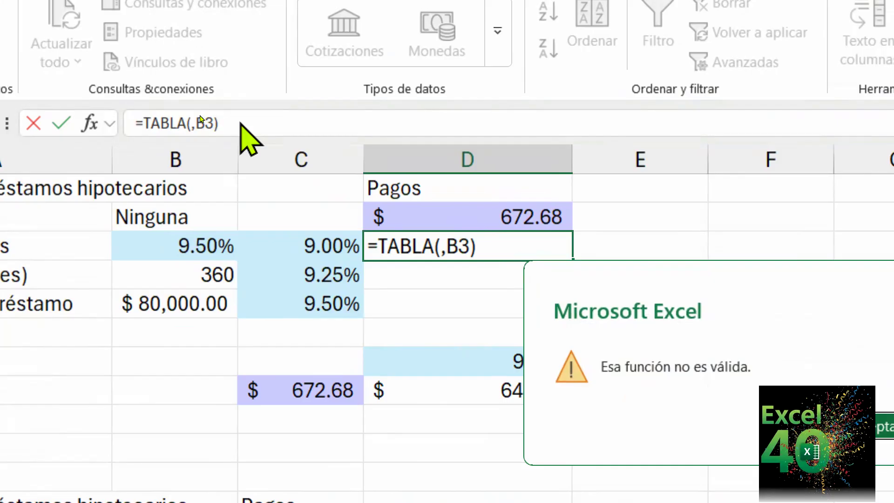
pyautogui.click(788, 282)
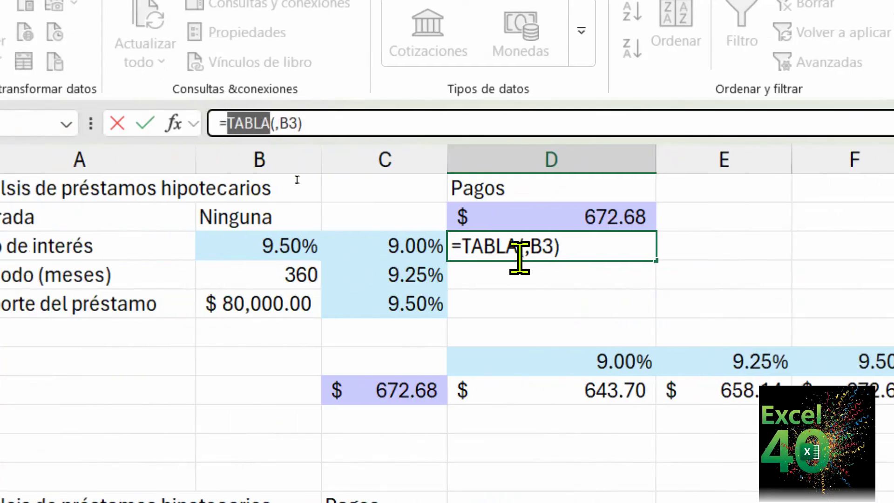
# - Try entering the formula with manual braces as {=TABLA(,B3)} in D3, and clear the cell
pyautogui.click(216, 123)
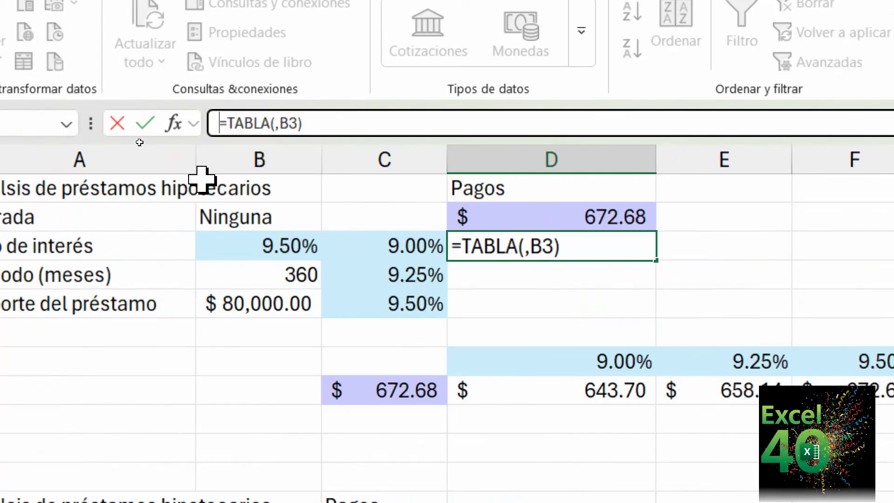
pyautogui.write('{')
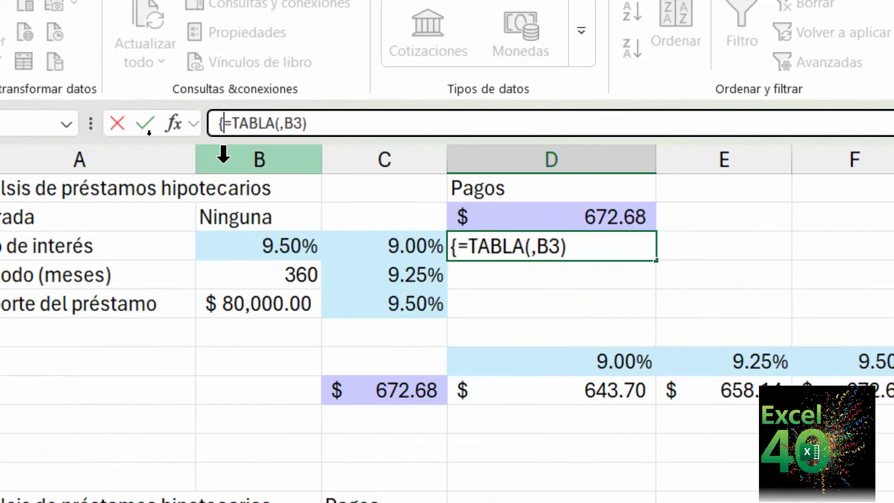
pyautogui.press('End')
pyautogui.write('}')
pyautogui.press('Return')
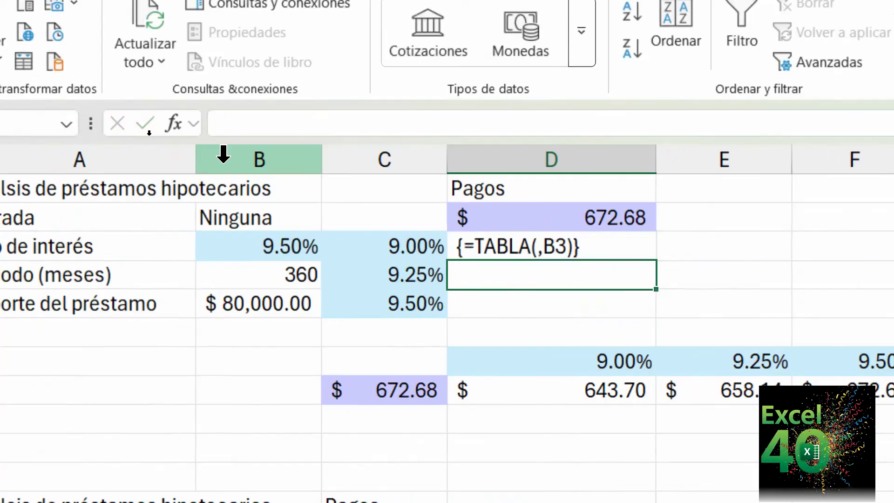
pyautogui.press('Up')
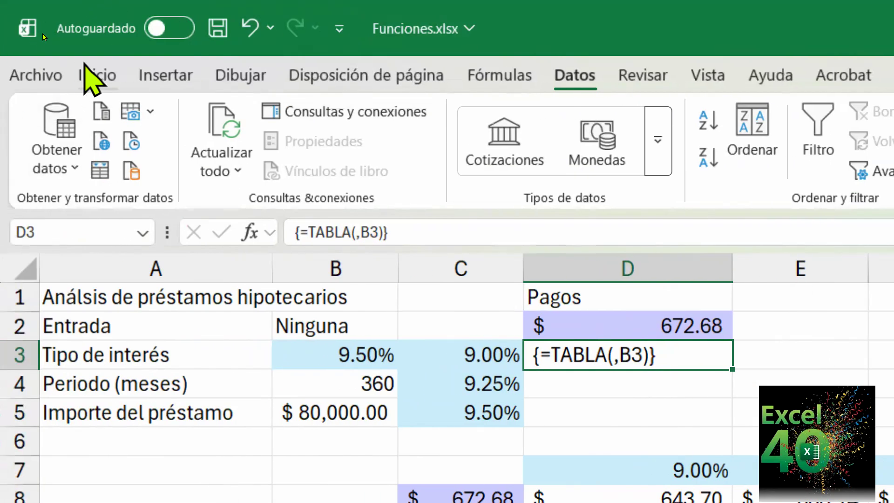
pyautogui.click(93, 74)
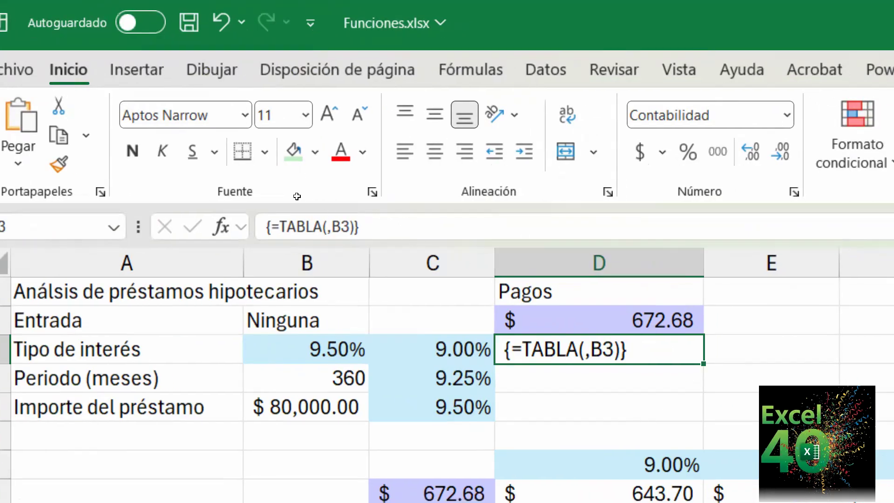
pyautogui.press('Delete')
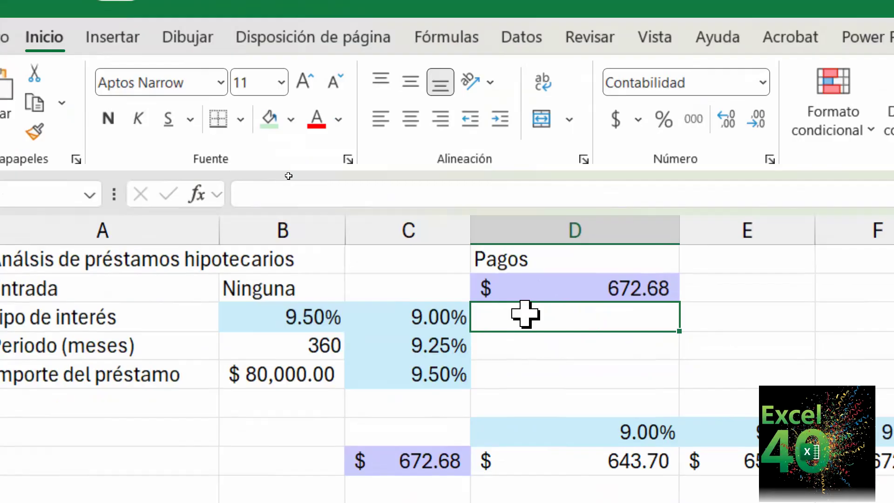
# - Create a one-variable data table over C2:D5 using B3 as the column input cell
pyautogui.moveTo(455, 291); pyautogui.dragTo(552, 379)
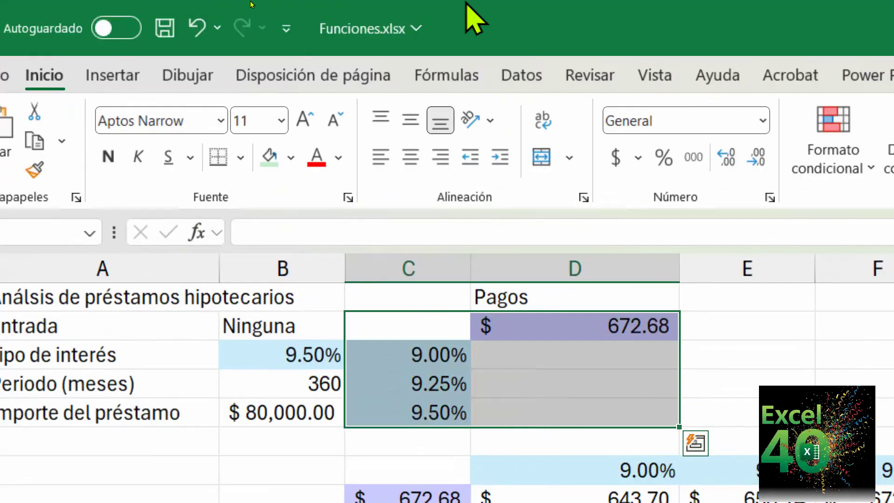
pyautogui.click(522, 77)
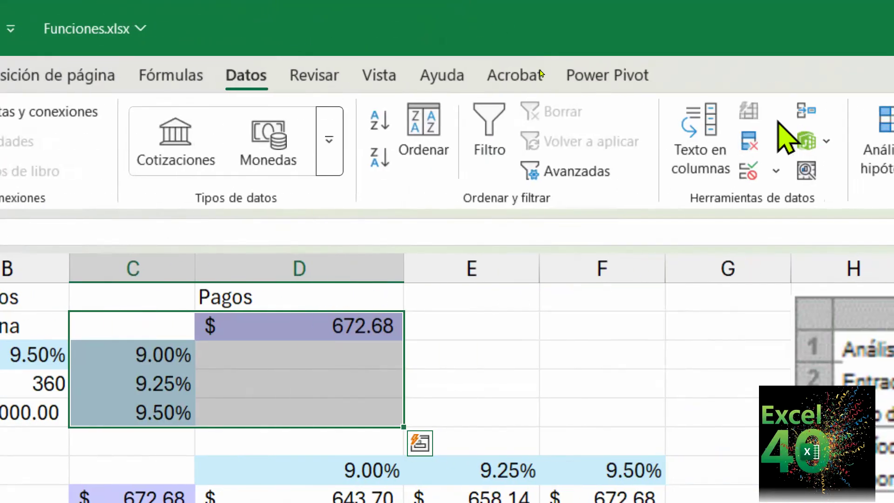
pyautogui.click(882, 165)
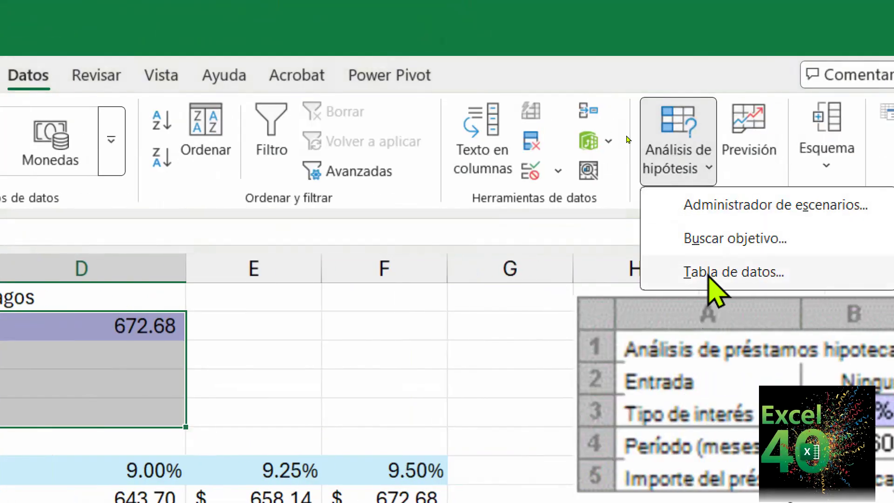
pyautogui.click(726, 272)
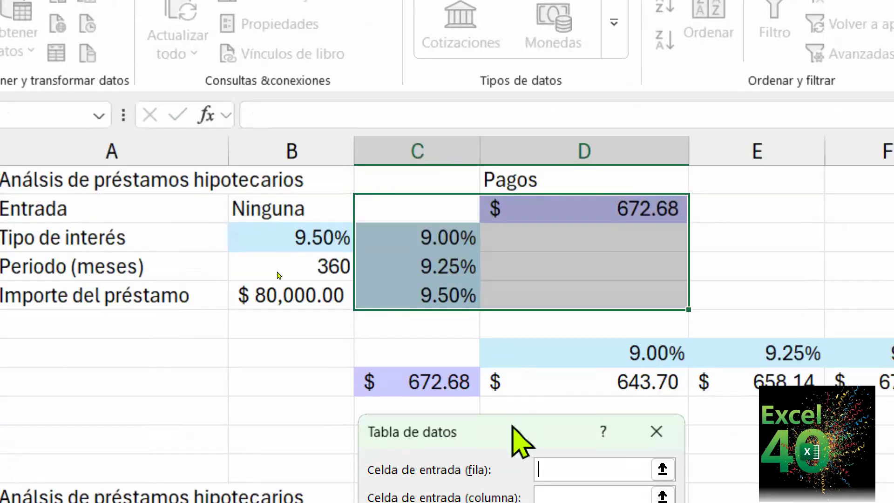
pyautogui.moveTo(512, 427); pyautogui.dragTo(760, 173)
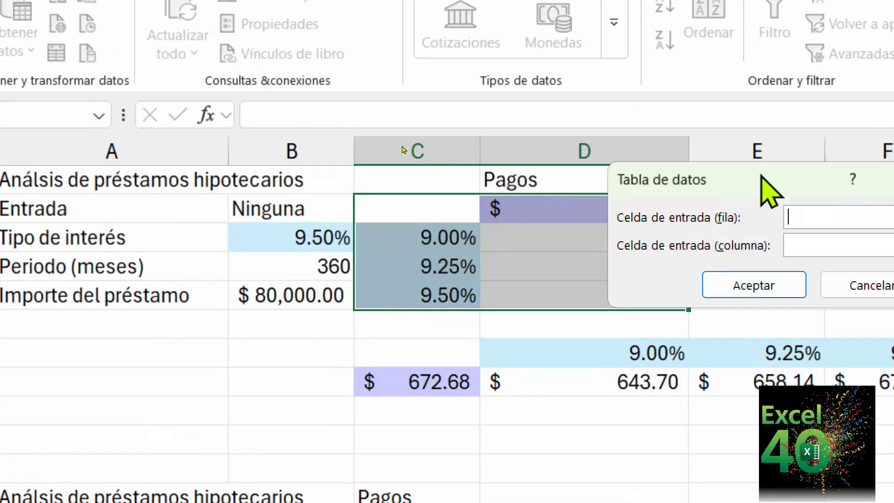
pyautogui.click(873, 243)
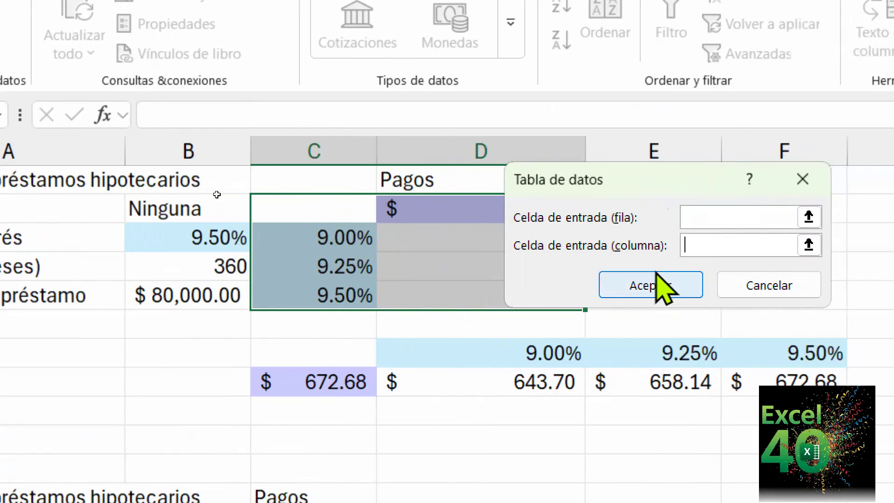
pyautogui.click(326, 237)
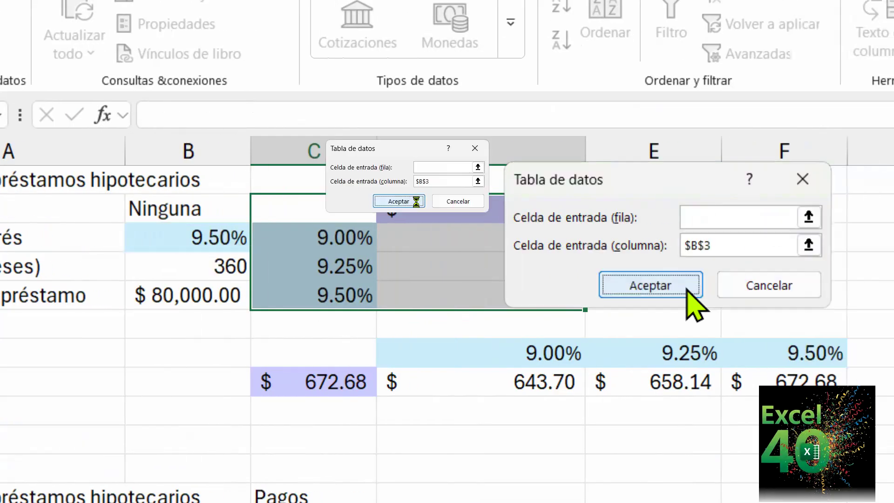
pyautogui.click(685, 285)
# - Inspect the data table formulas in D3:D5, opening the D5 formula and leaving it without changes
pyautogui.click(493, 236)
pyautogui.press('Down')
pyautogui.press('Down')
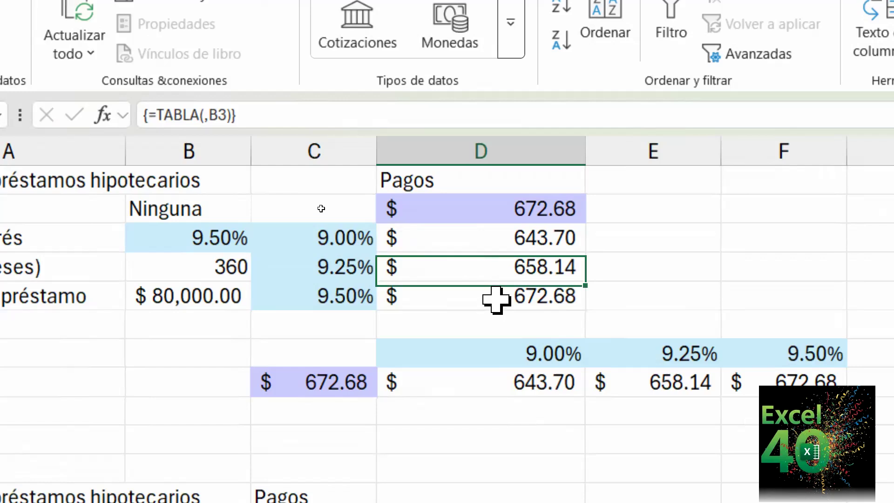
pyautogui.click(248, 115)
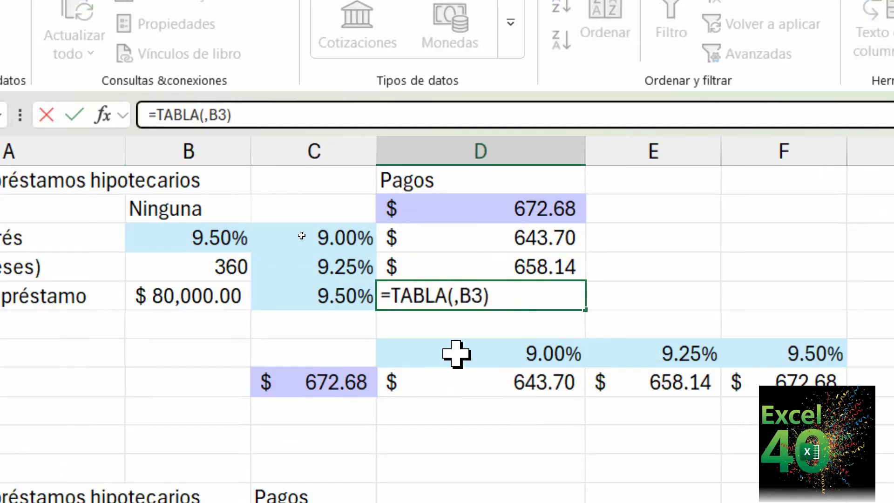
pyautogui.press('Escape')
# - Examine the two-variable table formula in D14, marking its arguments B15 and B14 and the matching period and interest rate cells
pyautogui.scroll(-3, 449, 419)
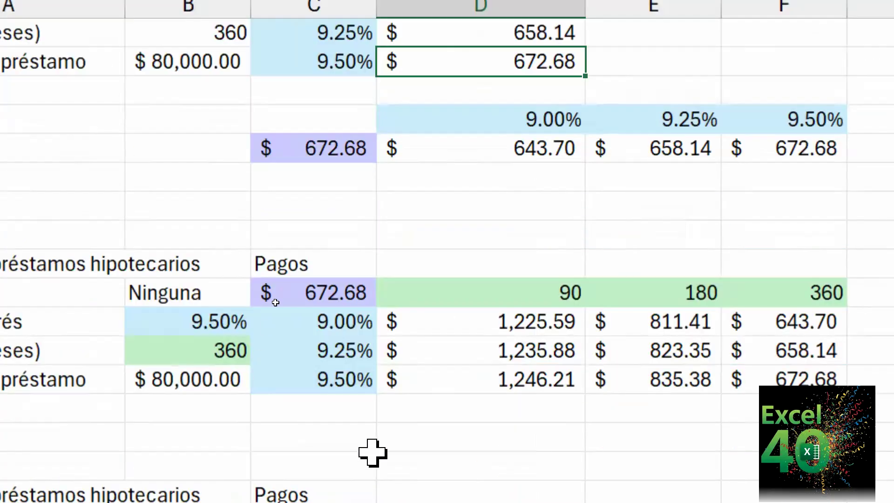
pyautogui.click(396, 272)
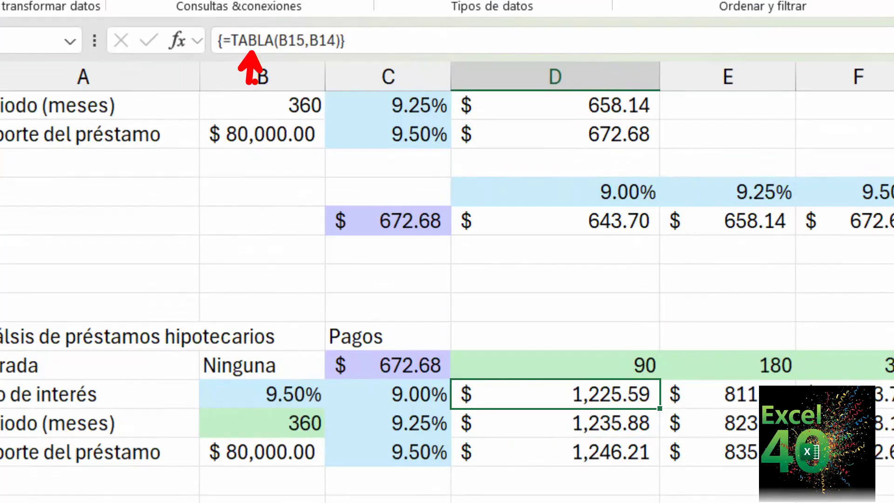
pyautogui.click(291, 49)
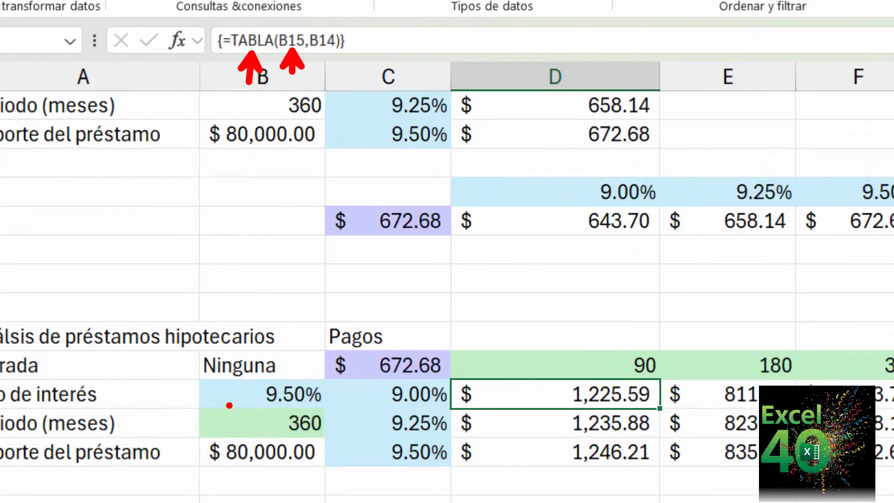
pyautogui.moveTo(256, 408); pyautogui.dragTo(328, 444)
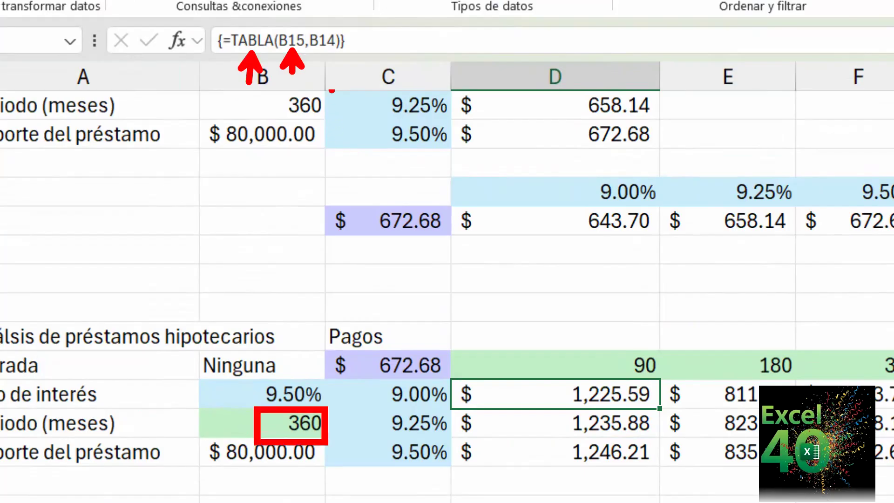
pyautogui.click(320, 51)
pyautogui.moveTo(257, 379); pyautogui.dragTo(328, 409)
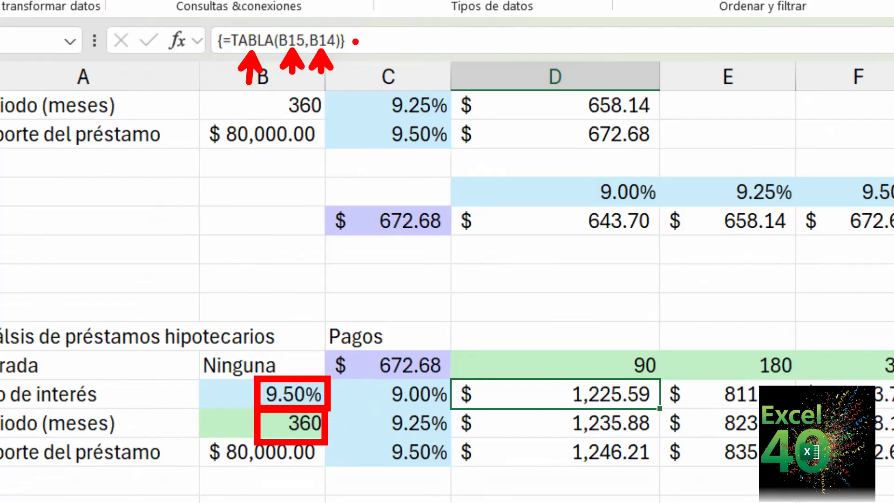
pyautogui.moveTo(293, 7)
pyautogui.mouseDown()
pyautogui.moveTo(309, 22)
pyautogui.moveTo(333, 19)
pyautogui.mouseUp()
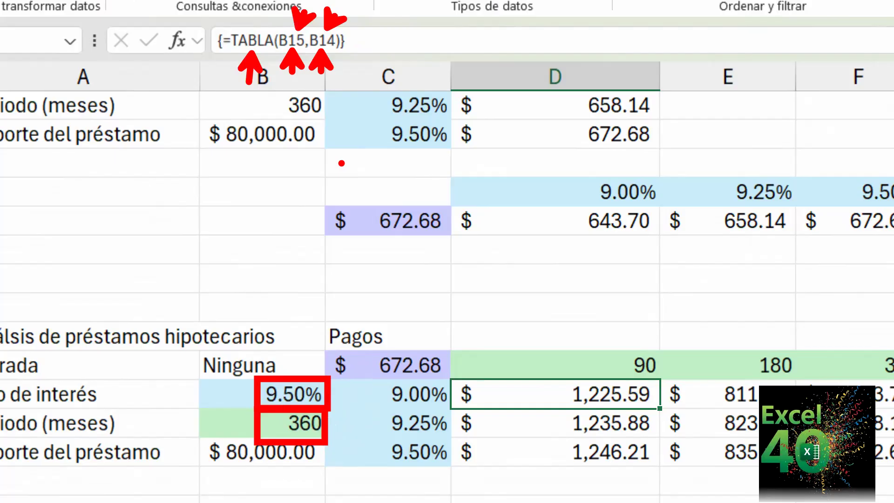
# - Compare the formulas across the result cells of the two-variable table in D14:F16
pyautogui.click(515, 421)
pyautogui.click(696, 424)
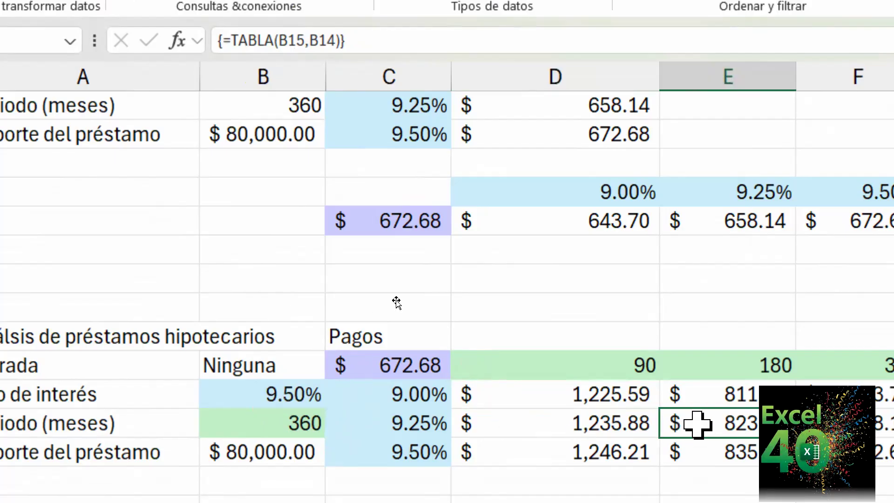
pyautogui.click(693, 394)
pyautogui.click(823, 394)
pyautogui.click(712, 451)
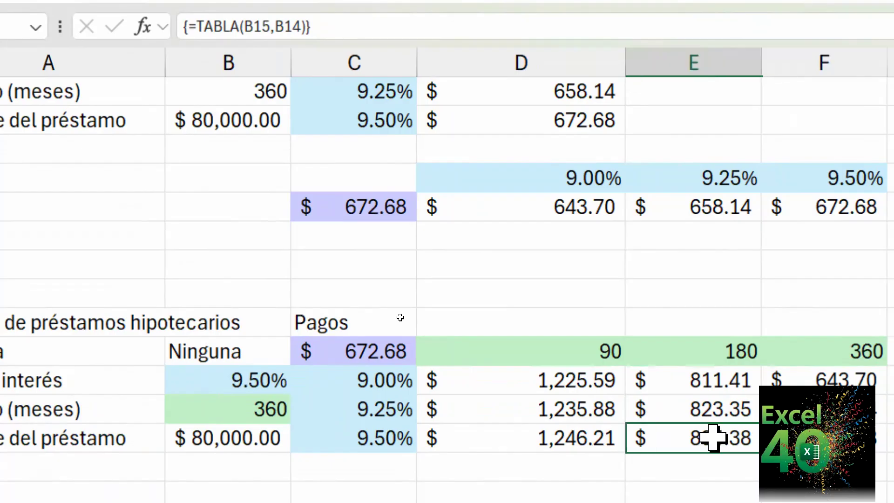
pyautogui.click(577, 405)
pyautogui.click(540, 377)
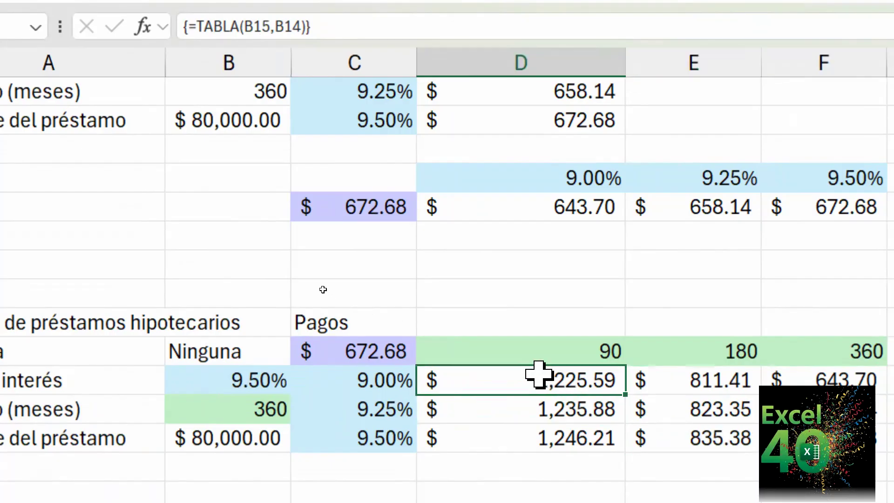